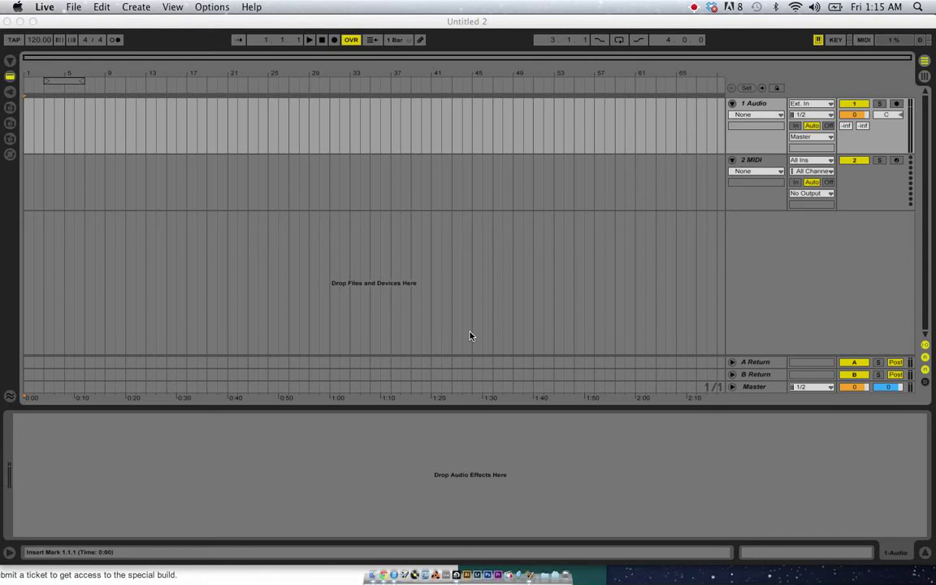
- Rename the second MIDI track to 'Kick' and colour it red
{"action": "left_click", "coordinate": [732, 259]}
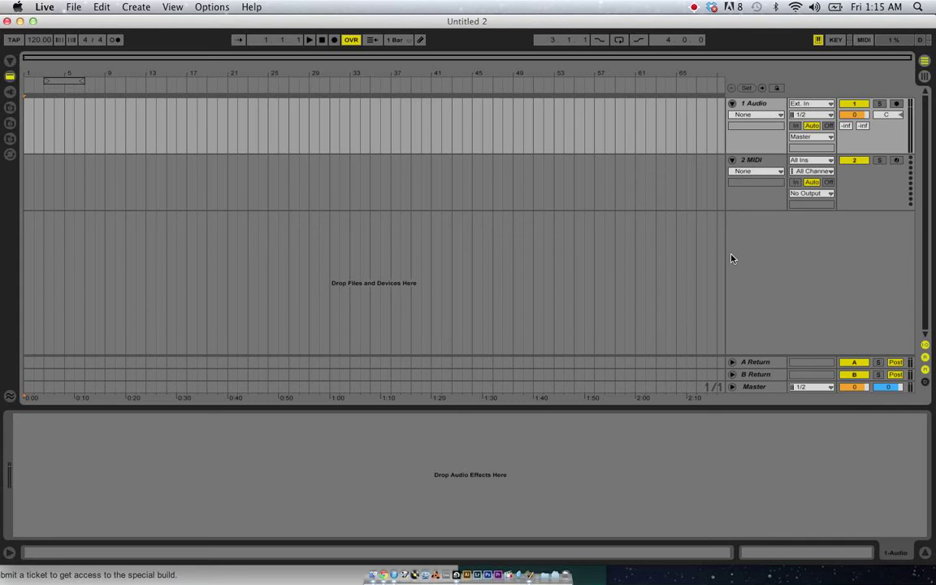
{"action": "left_click", "coordinate": [770, 160]}
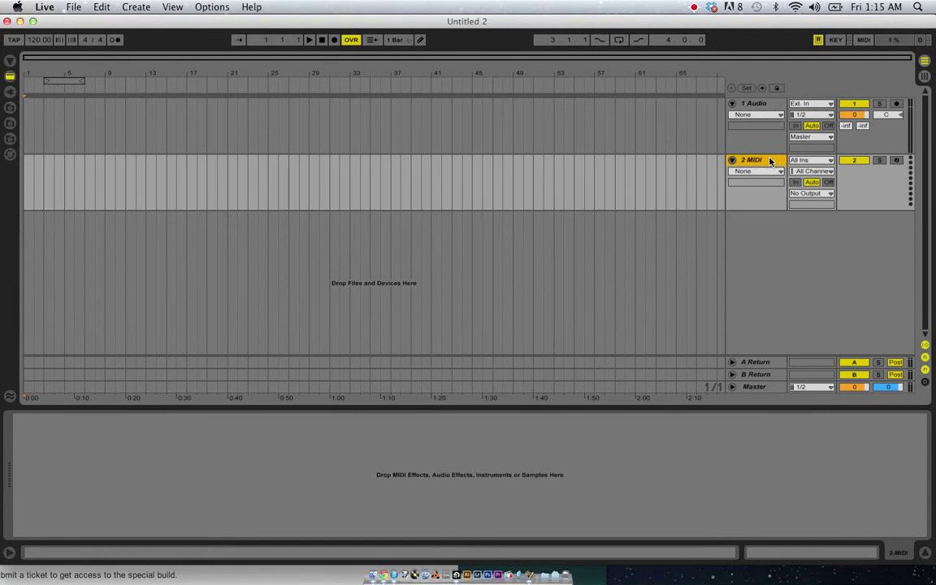
{"action": "key", "text": "super+r"}
{"action": "type", "text": "Kick"}
{"action": "right_click", "coordinate": [771, 160]}
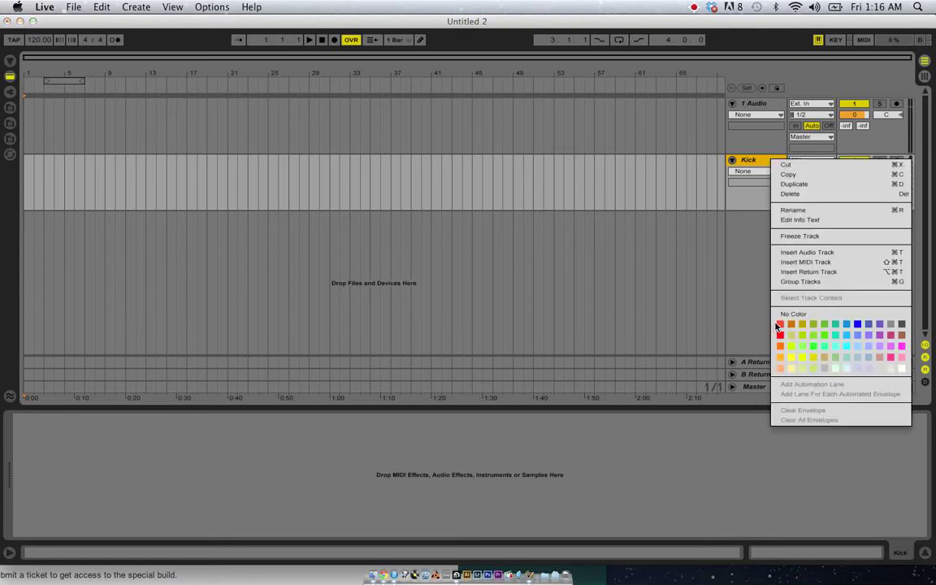
{"action": "left_click", "coordinate": [777, 324]}
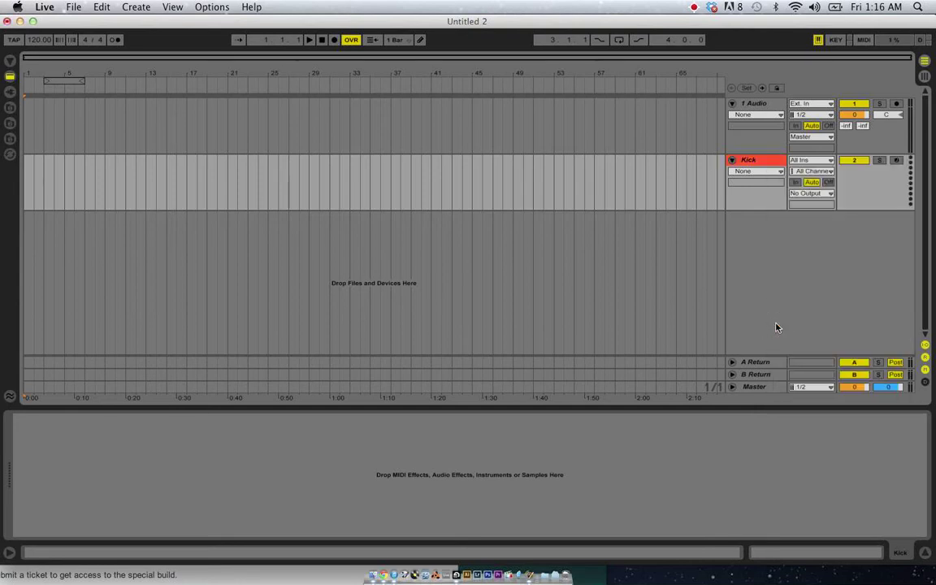
- Move the loop region toward the song start, keep Kick red, and select bars 1–5
{"action": "left_click_drag", "start_coordinate": [69, 81], "coordinate": [56, 82]}
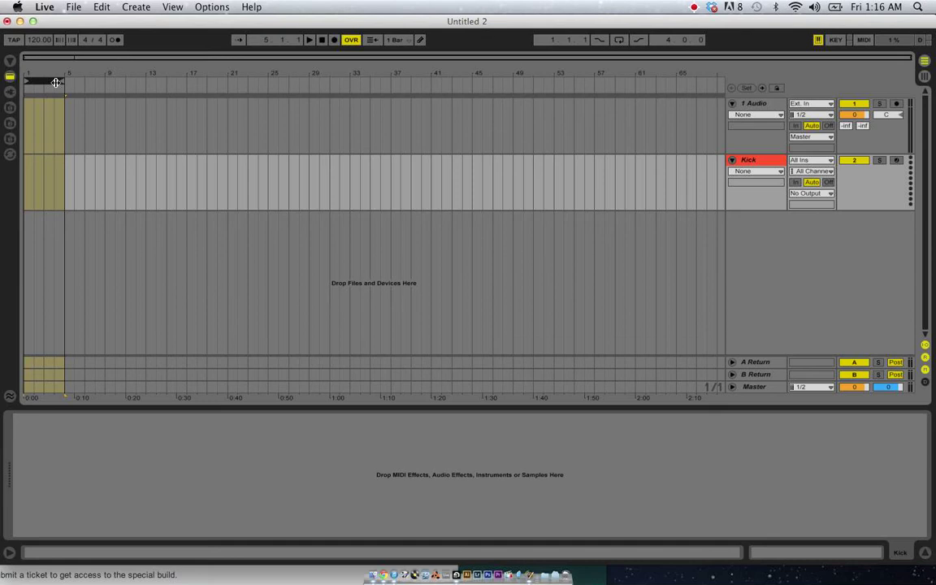
{"action": "left_click", "coordinate": [761, 161]}
{"action": "right_click", "coordinate": [761, 162]}
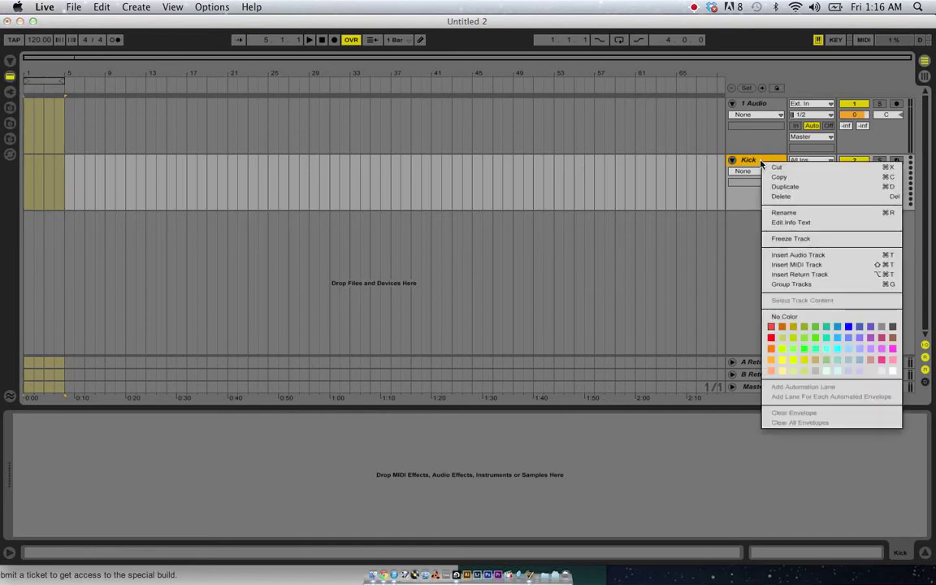
{"action": "left_click", "coordinate": [774, 328]}
{"action": "left_click", "coordinate": [57, 173]}
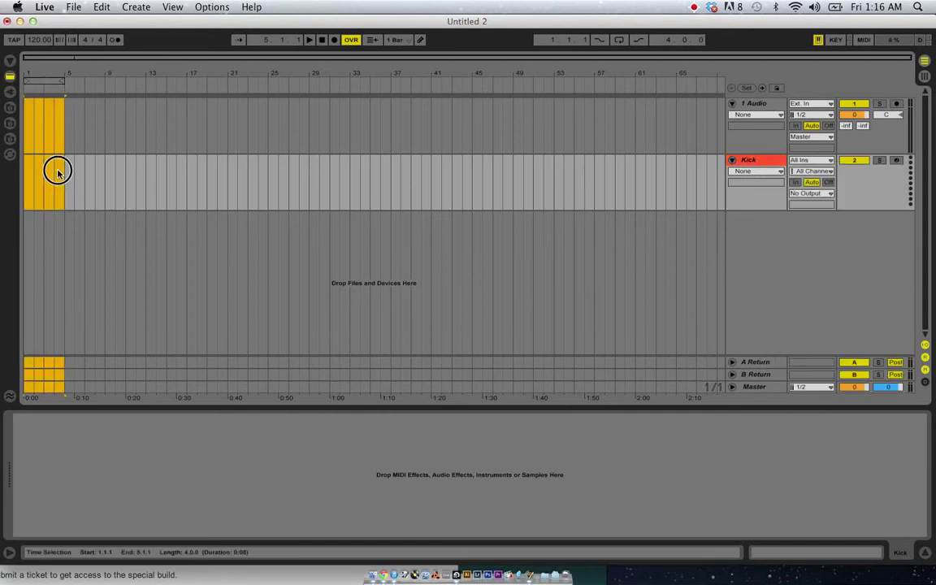
- Insert an empty MIDI clip over bars 1–5 on the Kick track
{"action": "left_click", "coordinate": [65, 178]}
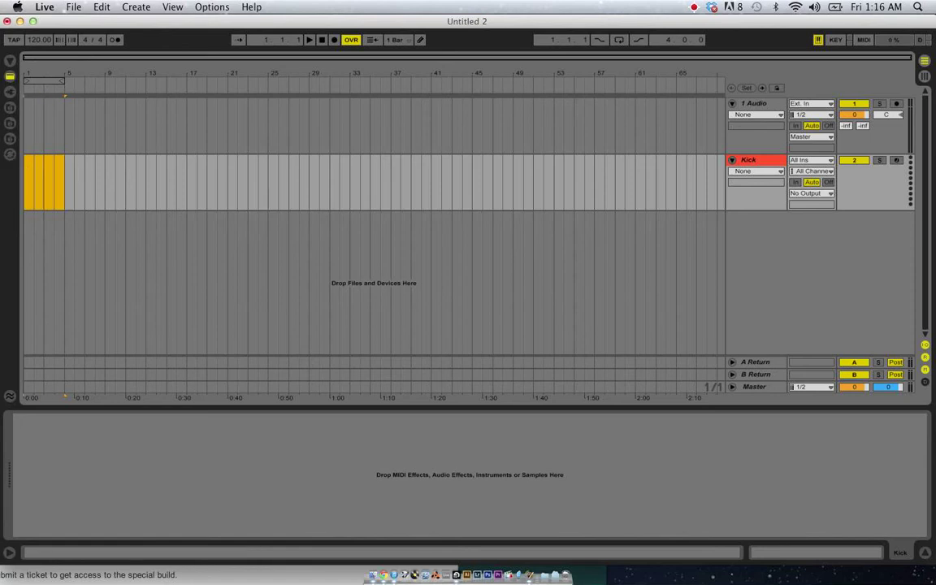
{"action": "left_click", "coordinate": [136, 6]}
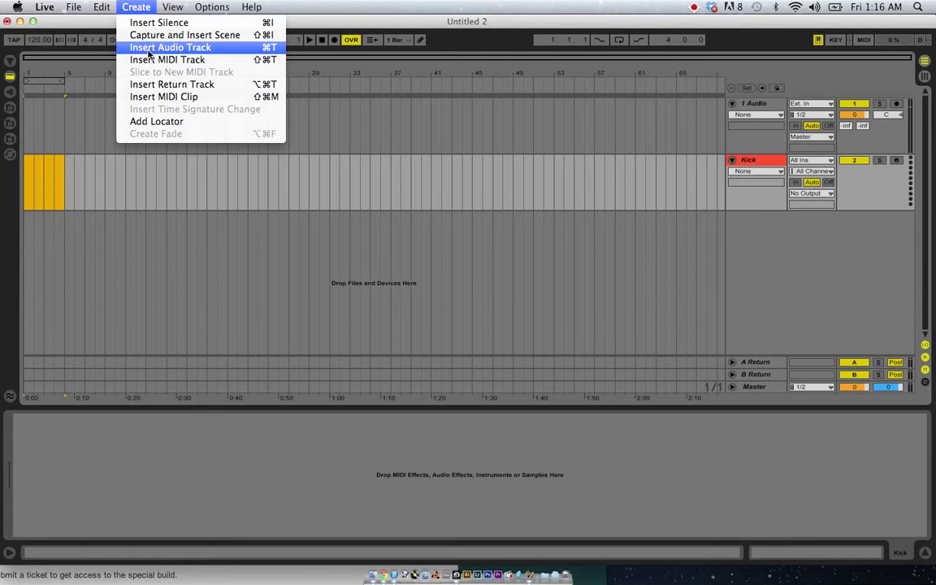
{"action": "left_click", "coordinate": [146, 98]}
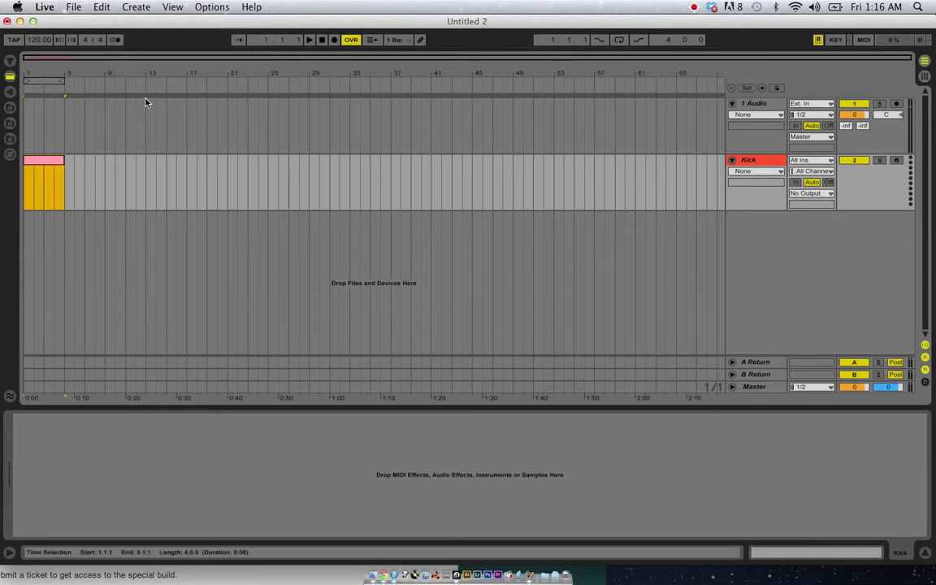
- Colour the new clip red and name it 'Kick'
{"action": "left_click", "coordinate": [55, 169]}
{"action": "right_click", "coordinate": [55, 165]}
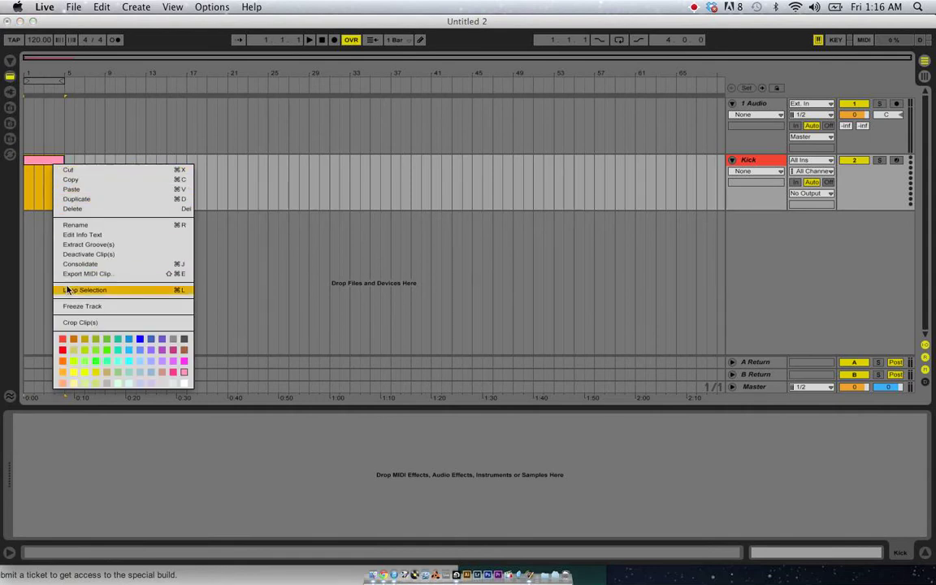
{"action": "left_click", "coordinate": [65, 339]}
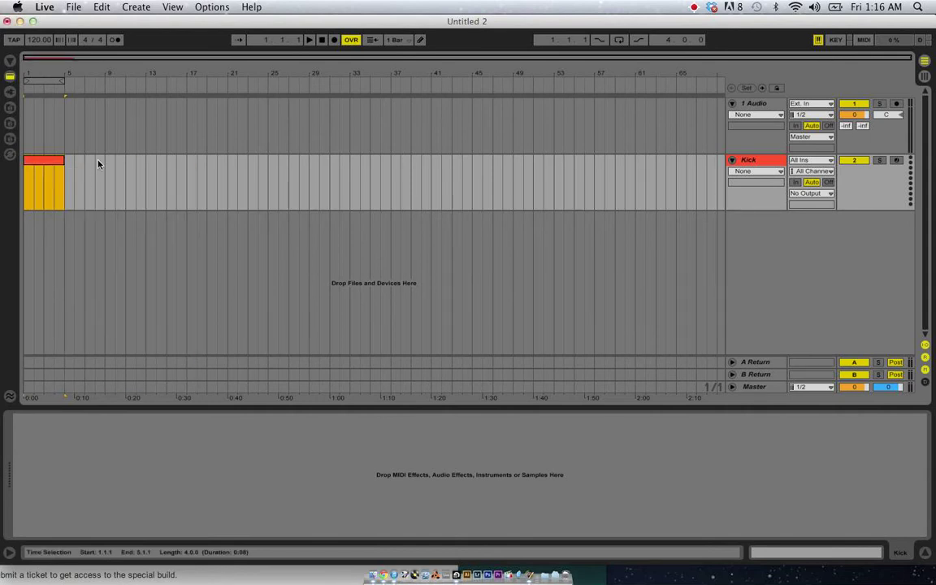
{"action": "left_click", "coordinate": [43, 163]}
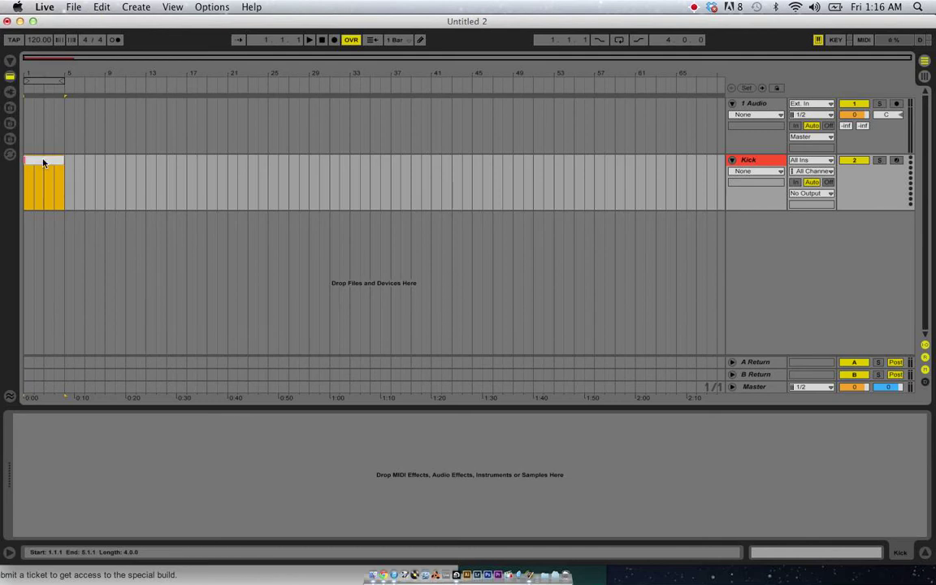
{"action": "type", "text": "Kick"}
{"action": "key", "text": "Return"}
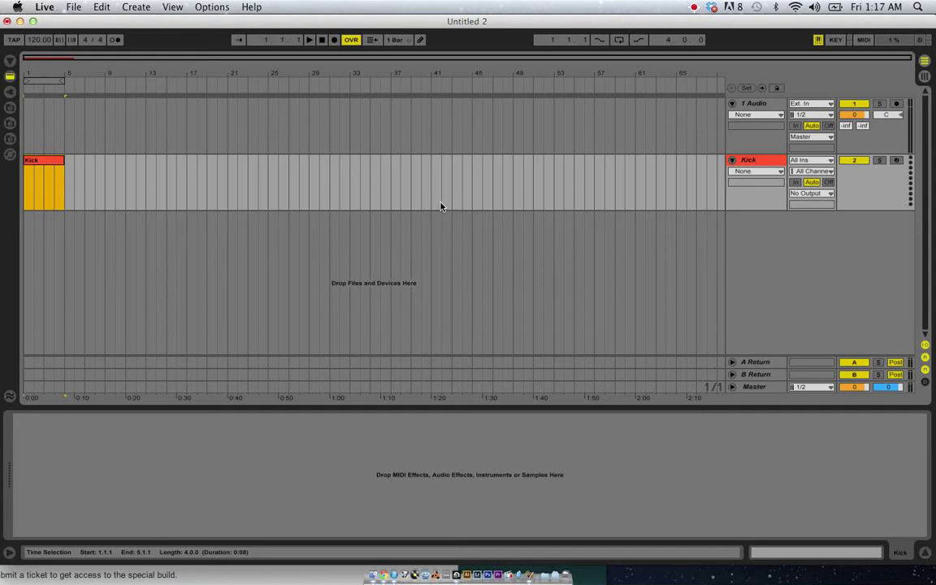
{"action": "left_click", "coordinate": [674, 441]}
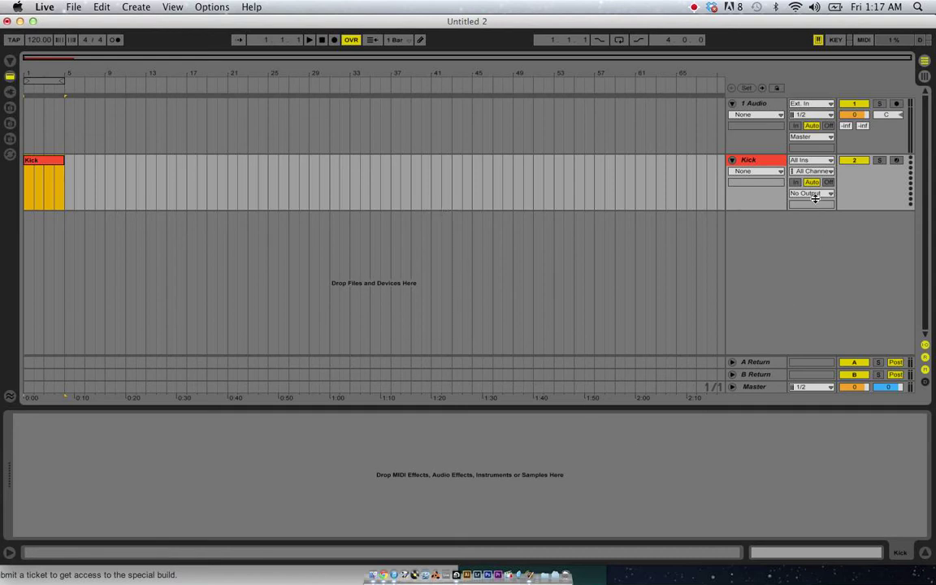
{"action": "left_click", "coordinate": [765, 162]}
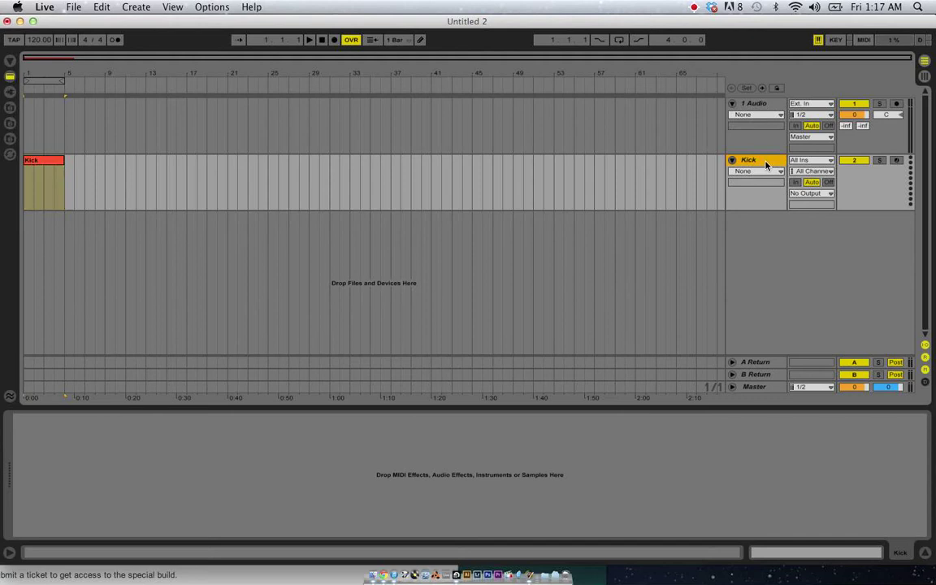
- Load the Kit-606 Body Electric drum kit from Instruments > Drum Rack > Kit onto Kick
{"action": "left_click", "coordinate": [11, 74]}
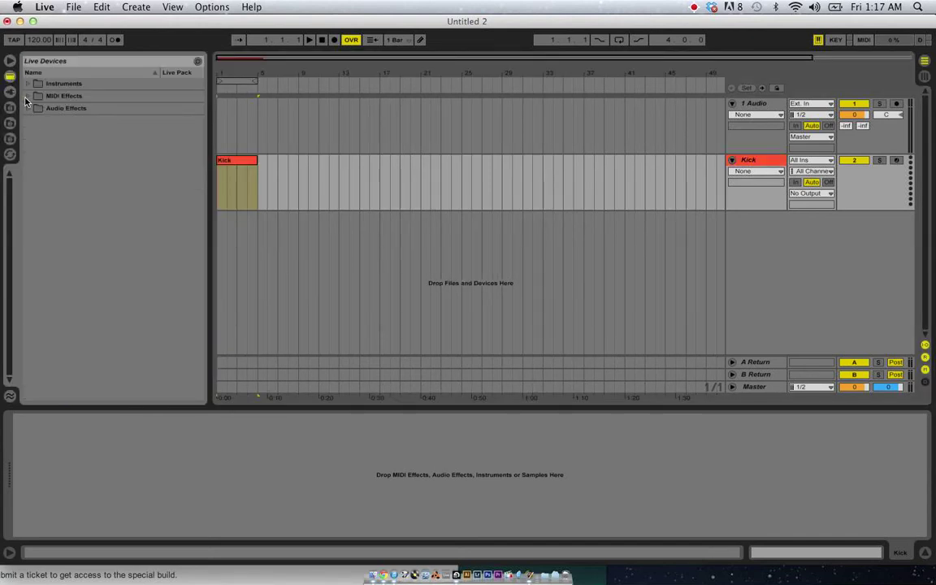
{"action": "left_click", "coordinate": [28, 83]}
{"action": "left_click", "coordinate": [36, 121]}
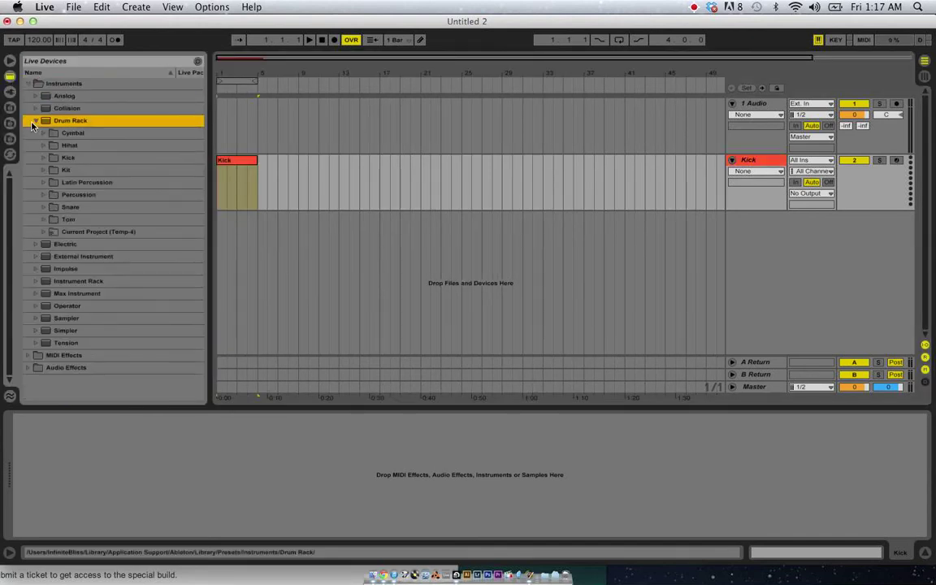
{"action": "left_click", "coordinate": [43, 157]}
{"action": "left_click", "coordinate": [43, 158]}
{"action": "left_click", "coordinate": [43, 170]}
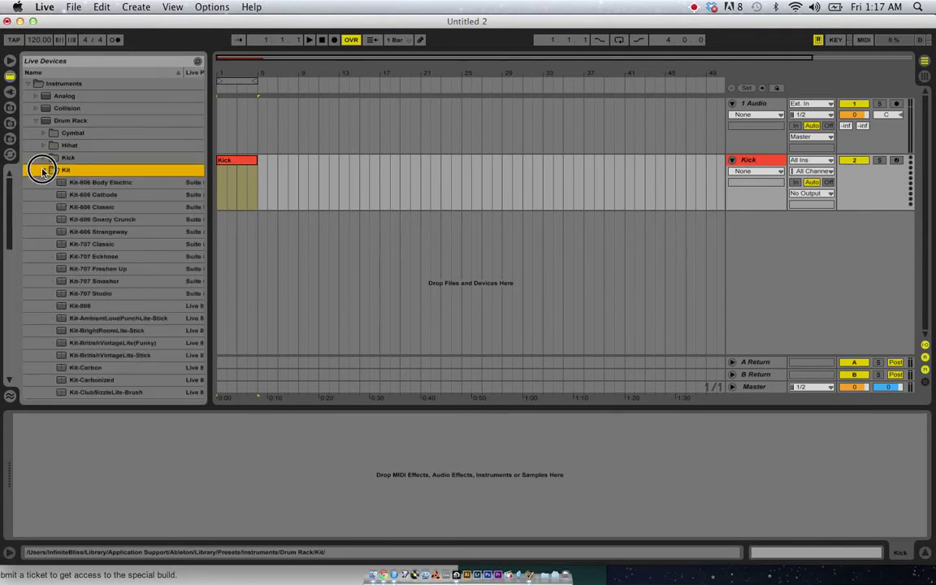
{"action": "left_click", "coordinate": [145, 179]}
{"action": "left_click_drag", "start_coordinate": [145, 176], "coordinate": [248, 192]}
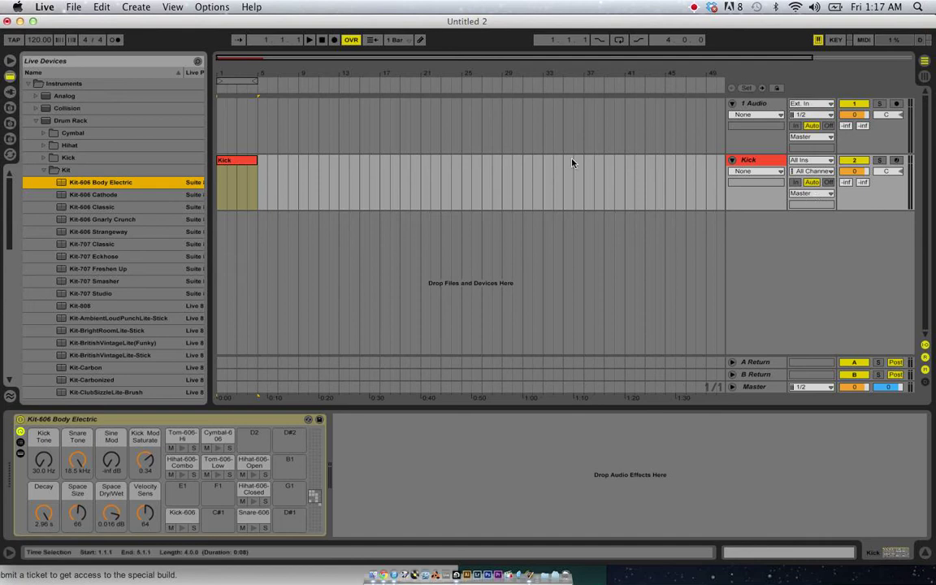
- Arm the Kick track, hide the browser, and keep its output routed to Master
{"action": "left_click", "coordinate": [672, 189]}
{"action": "key", "text": "s"}
{"action": "key", "text": "s"}
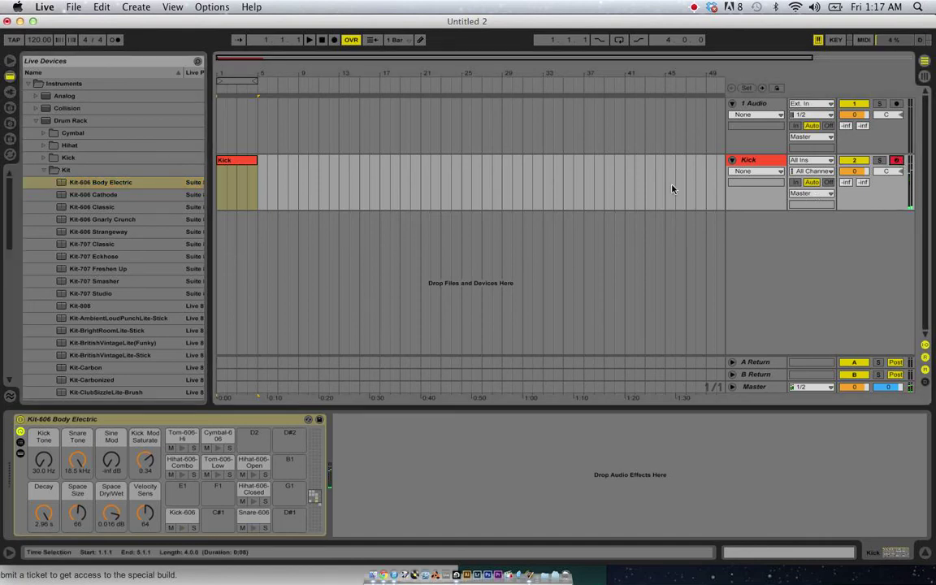
{"action": "key", "text": "super+alt+b"}
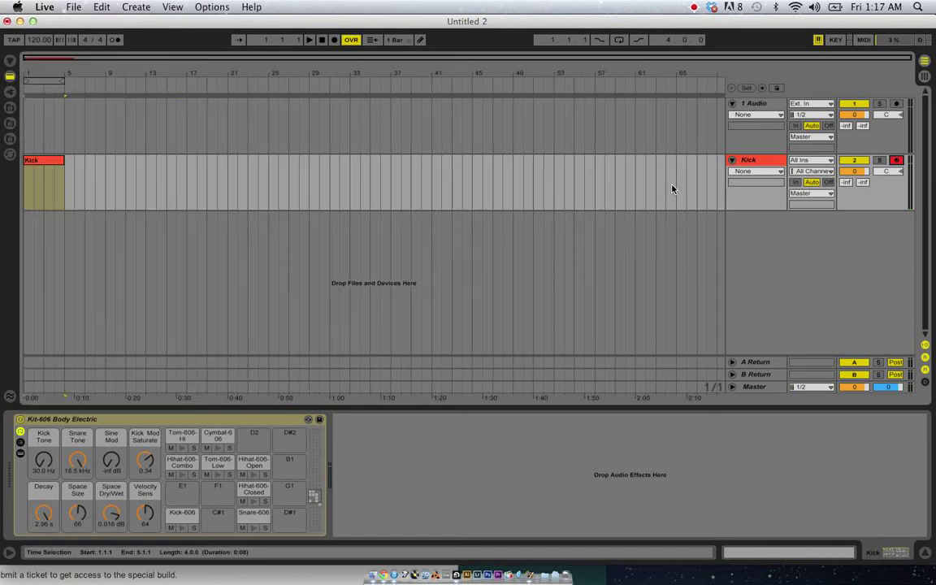
{"action": "left_click", "coordinate": [767, 161]}
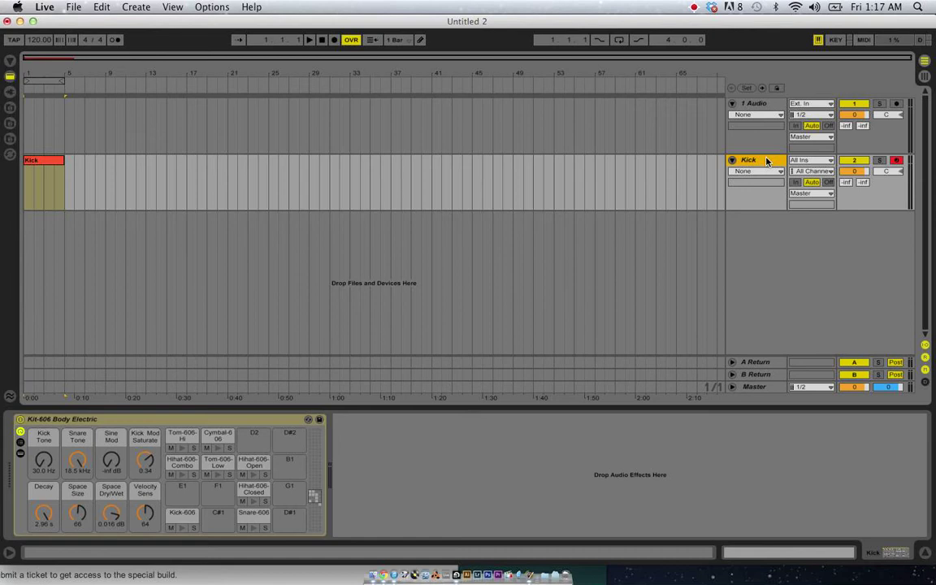
{"action": "left_click", "coordinate": [801, 194]}
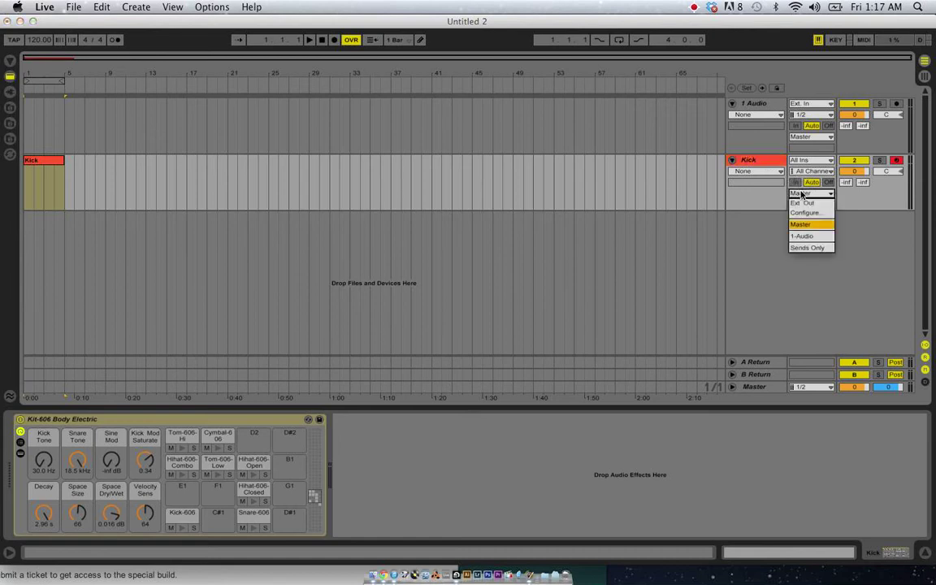
{"action": "left_click", "coordinate": [762, 388]}
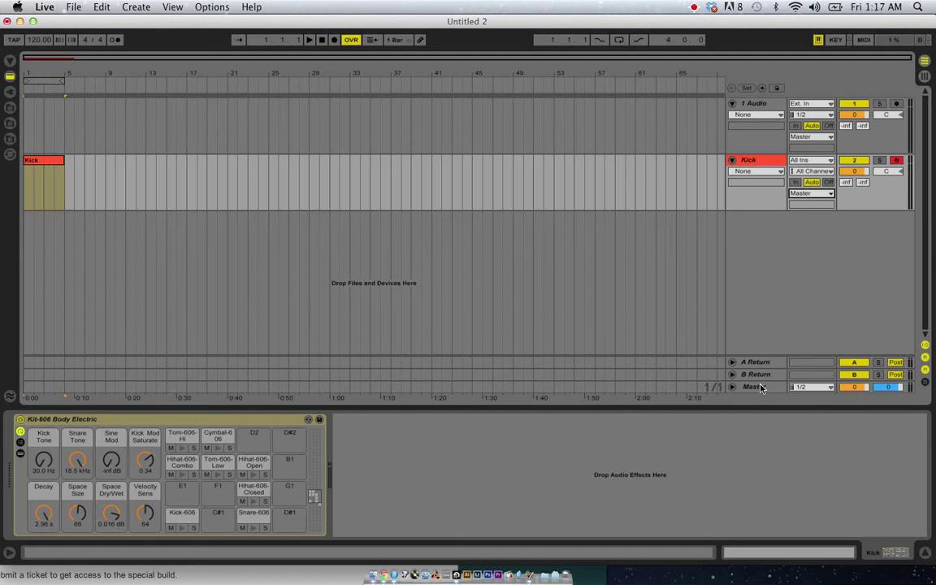
- Add Kick-606-Mod notes on beats 1, 1.3, 2, 2.3, 3, 3.3, 4 and 4.3
{"action": "left_click", "coordinate": [54, 161]}
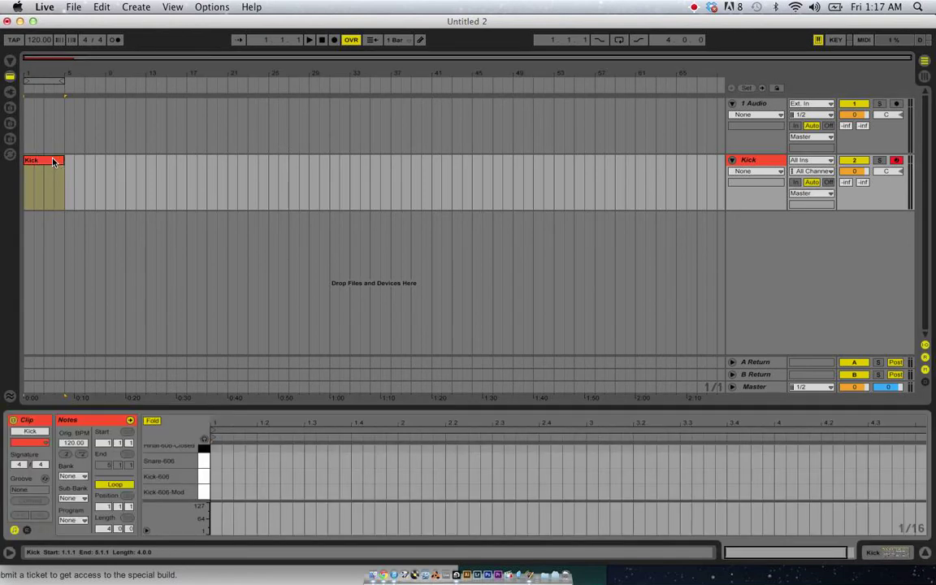
{"action": "left_click", "coordinate": [222, 471]}
{"action": "double_click", "coordinate": [213, 491]}
{"action": "left_click", "coordinate": [306, 497]}
{"action": "double_click", "coordinate": [308, 494]}
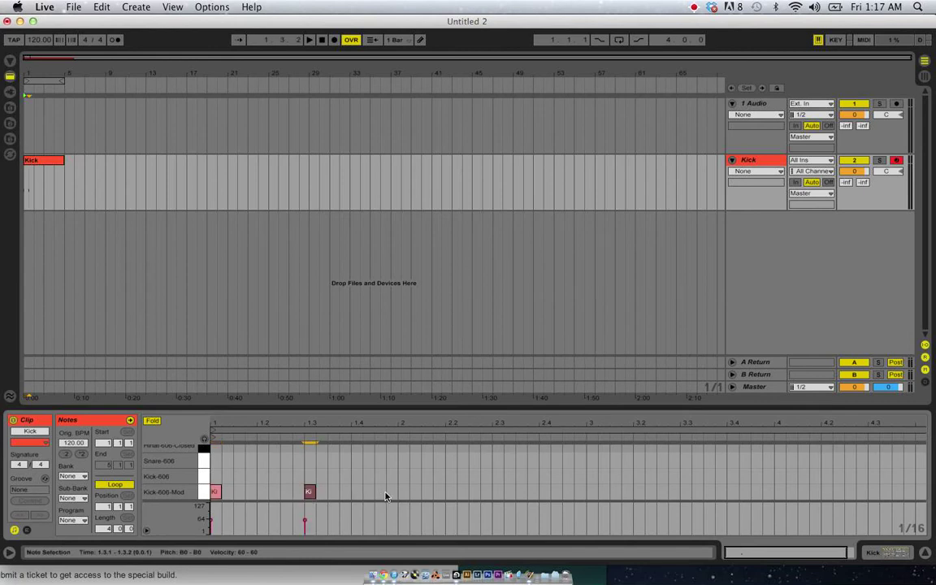
{"action": "double_click", "coordinate": [400, 493]}
{"action": "double_click", "coordinate": [496, 492]}
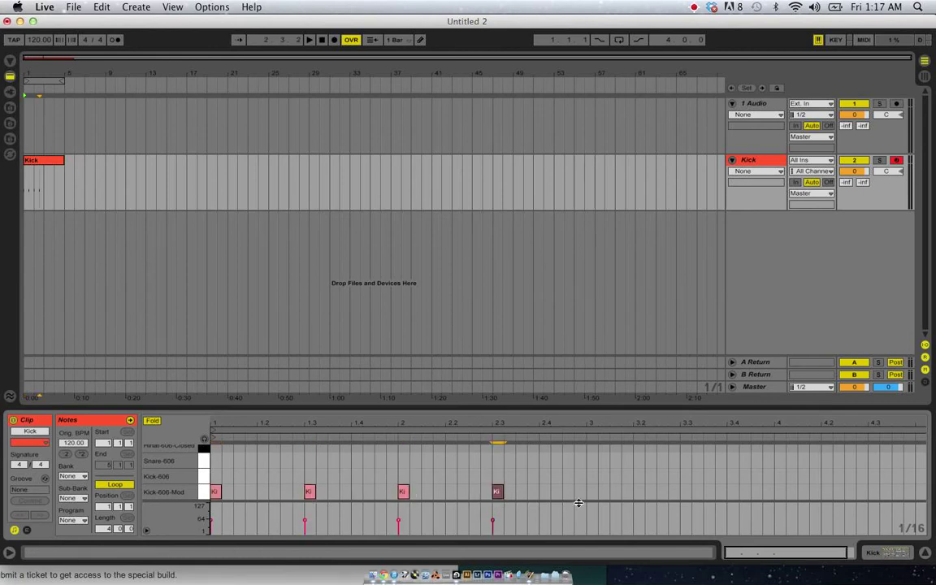
{"action": "double_click", "coordinate": [592, 493]}
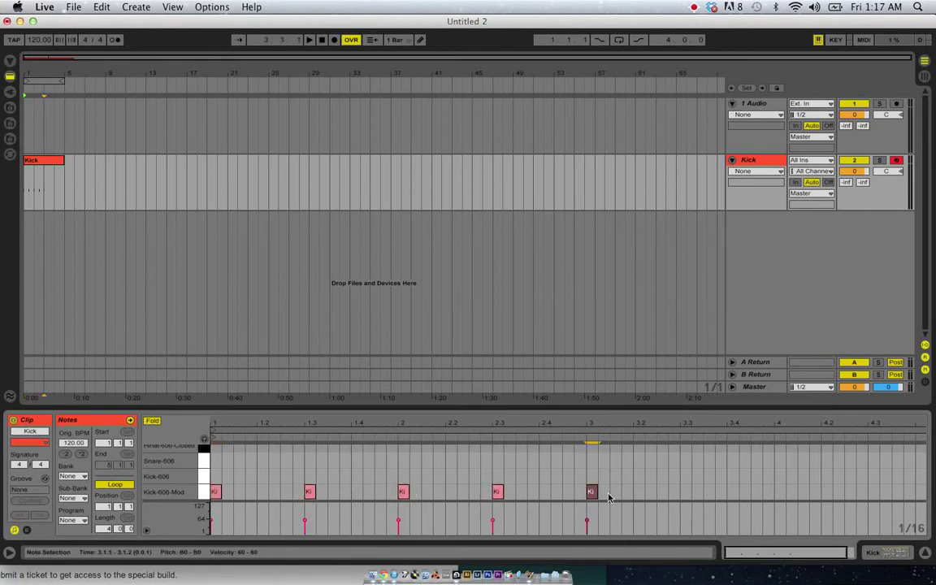
{"action": "double_click", "coordinate": [687, 493]}
{"action": "double_click", "coordinate": [788, 492]}
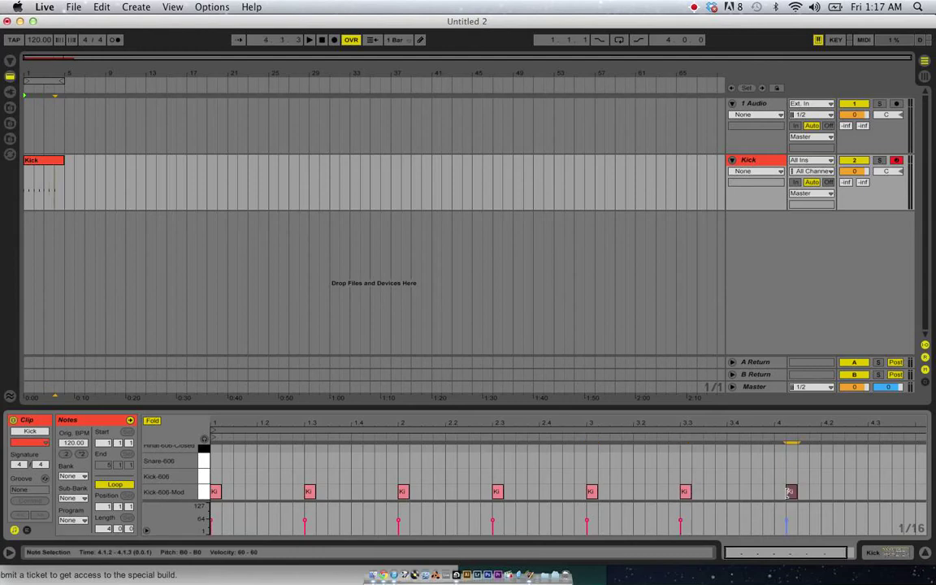
{"action": "double_click", "coordinate": [874, 493]}
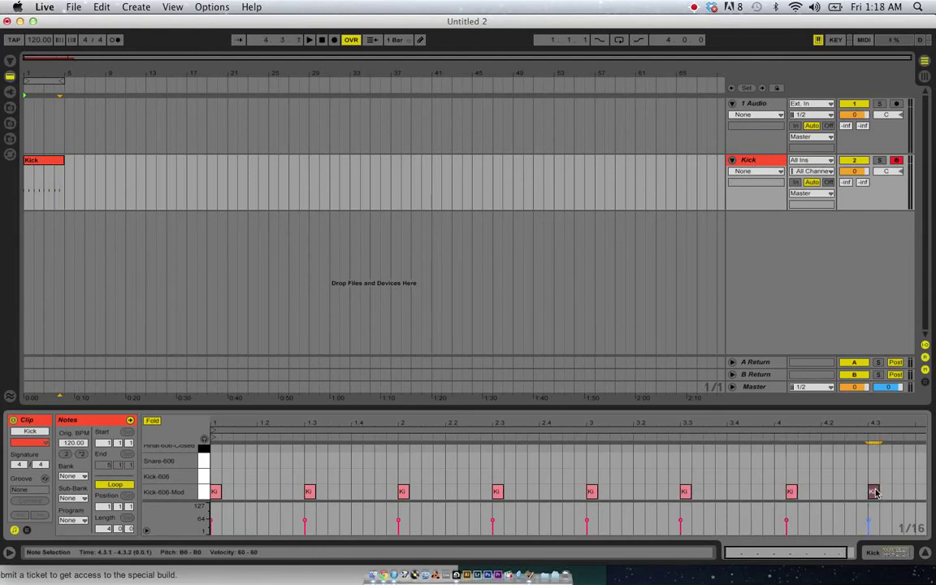
- Remove the kick note at beat 4.3 so the pattern ends on beat 4
{"action": "double_click", "coordinate": [874, 492]}
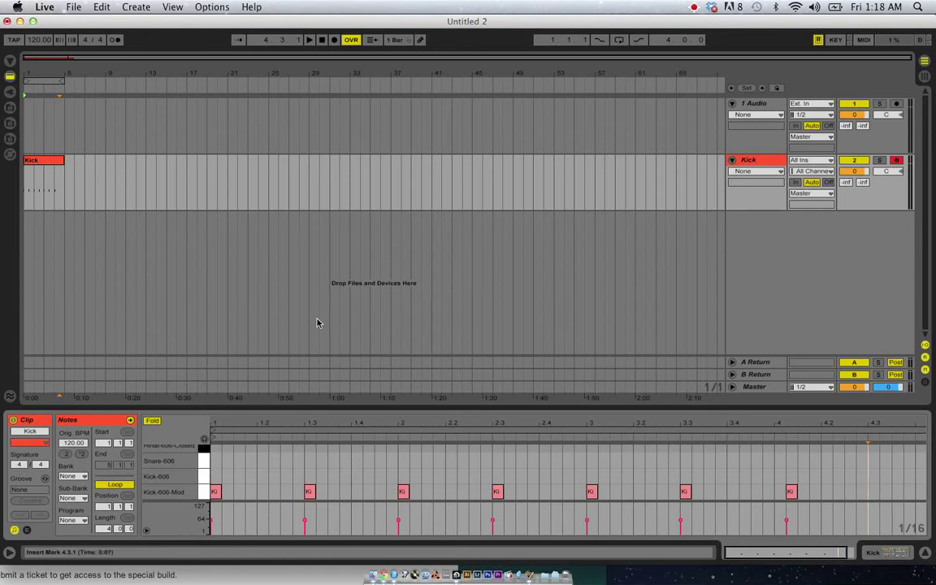
{"action": "key", "text": "plus"}
{"action": "key", "text": "plus"}
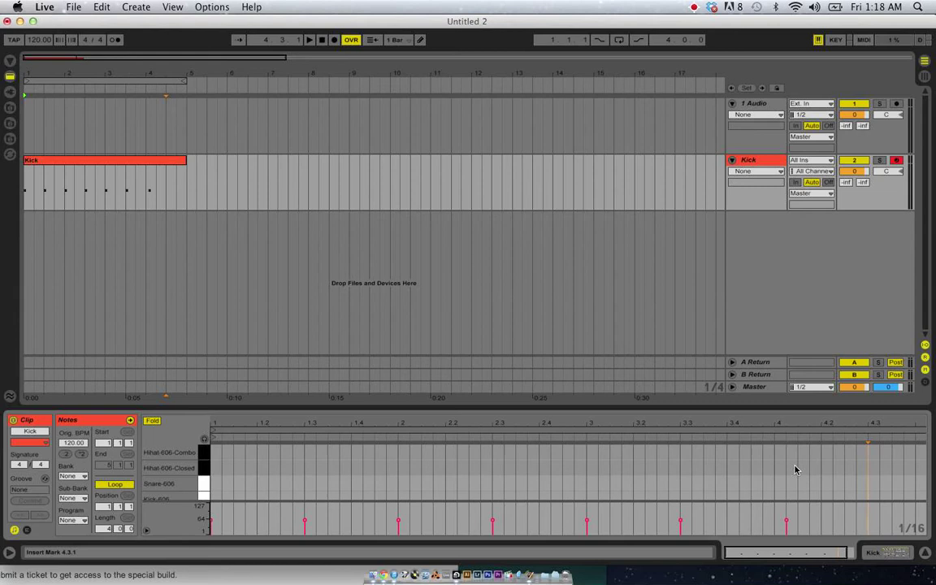
{"action": "scroll", "coordinate": [877, 496], "scroll_direction": "right", "scroll_amount": 2}
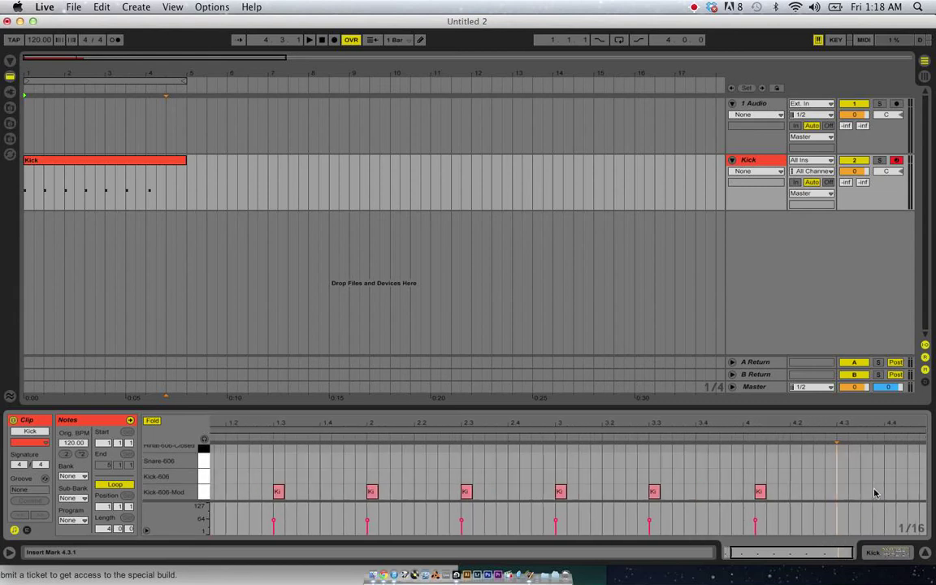
{"action": "scroll", "coordinate": [882, 494], "scroll_direction": "right", "scroll_amount": 1}
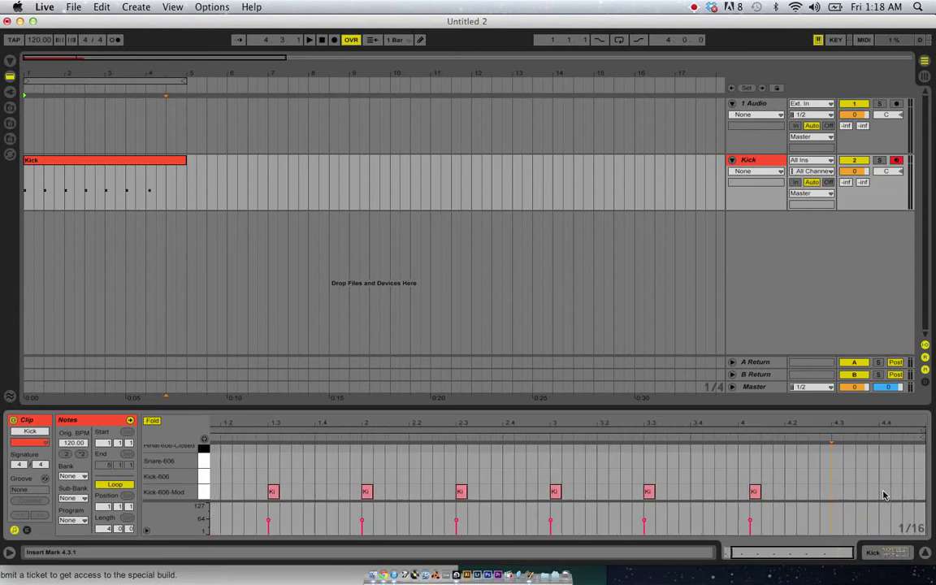
{"action": "double_click", "coordinate": [840, 494]}
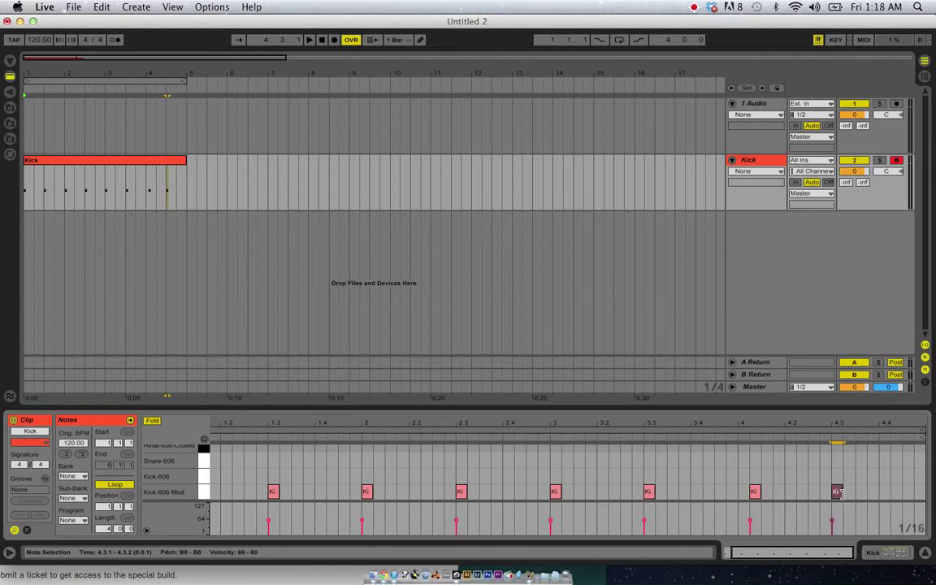
{"action": "double_click", "coordinate": [835, 494]}
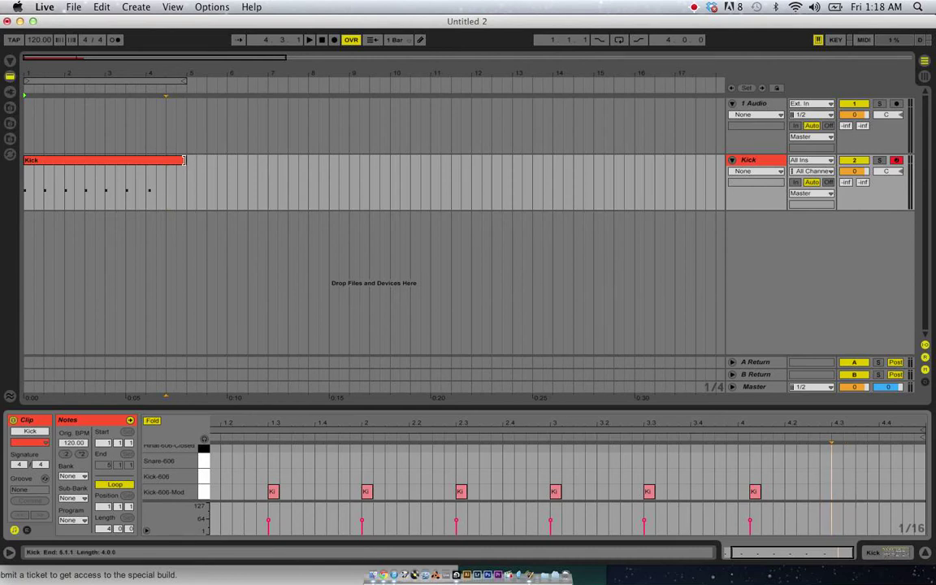
- Trim the Kick clip to one bar, copy it across bars 2–4, and consolidate with Cmd+J
{"action": "left_click_drag", "start_coordinate": [185, 161], "coordinate": [65, 160]}
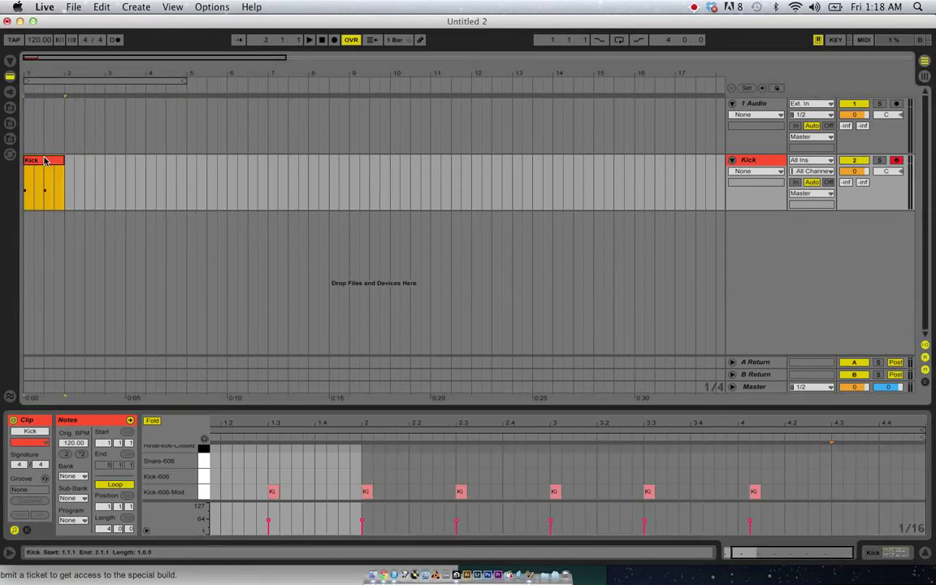
{"action": "left_click_drag", "start_coordinate": [45, 160], "coordinate": [165, 172]}
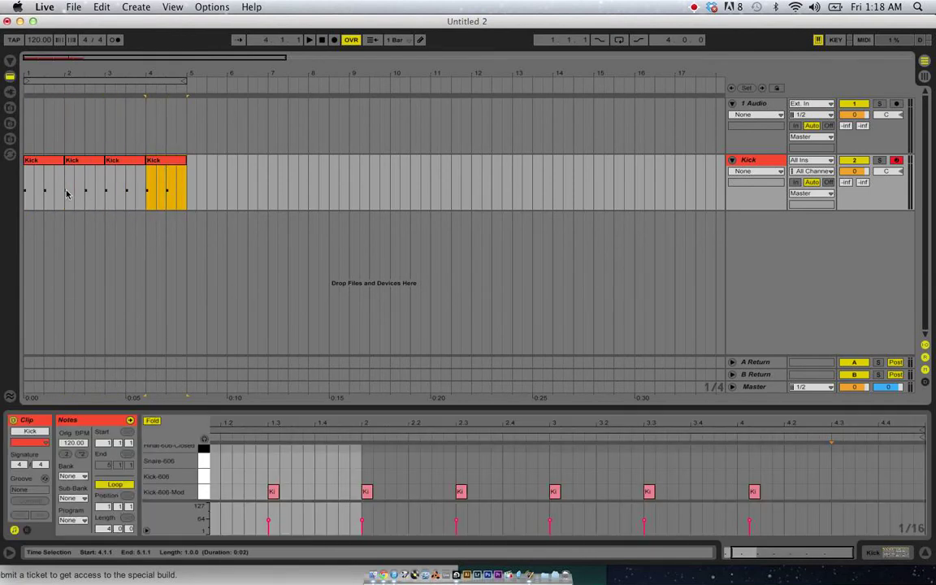
{"action": "left_click", "coordinate": [25, 195]}
{"action": "left_click_drag", "start_coordinate": [24, 195], "coordinate": [186, 190]}
{"action": "key", "text": "super+j"}
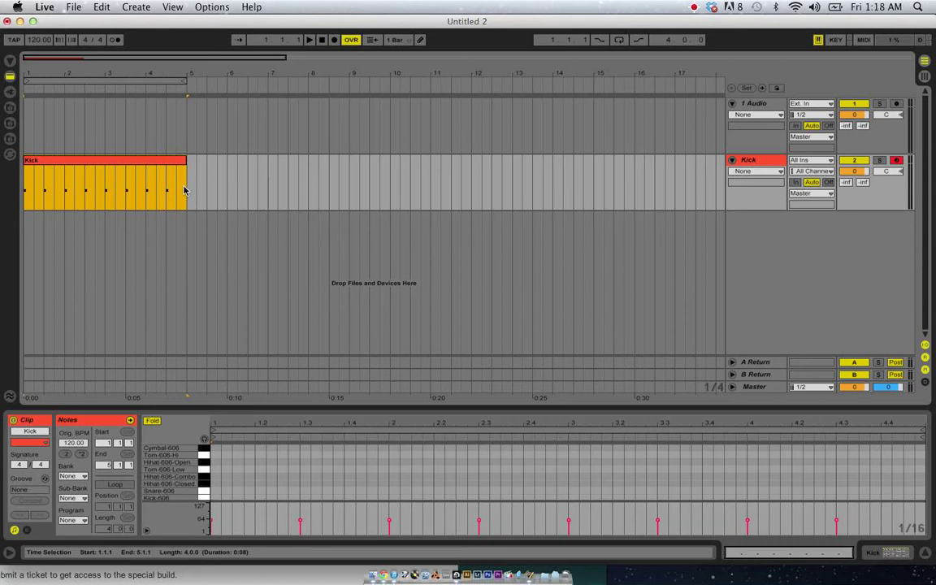
{"action": "left_click", "coordinate": [763, 161]}
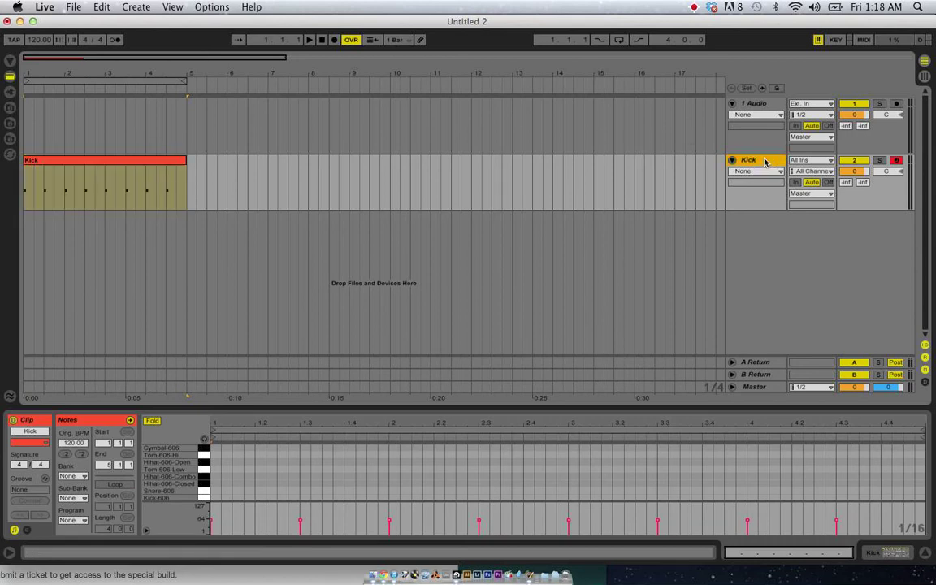
- Duplicate the Kick track, rename the copy 'Kick Sub', and show its Kit-606 devices
{"action": "key", "text": "super+d"}
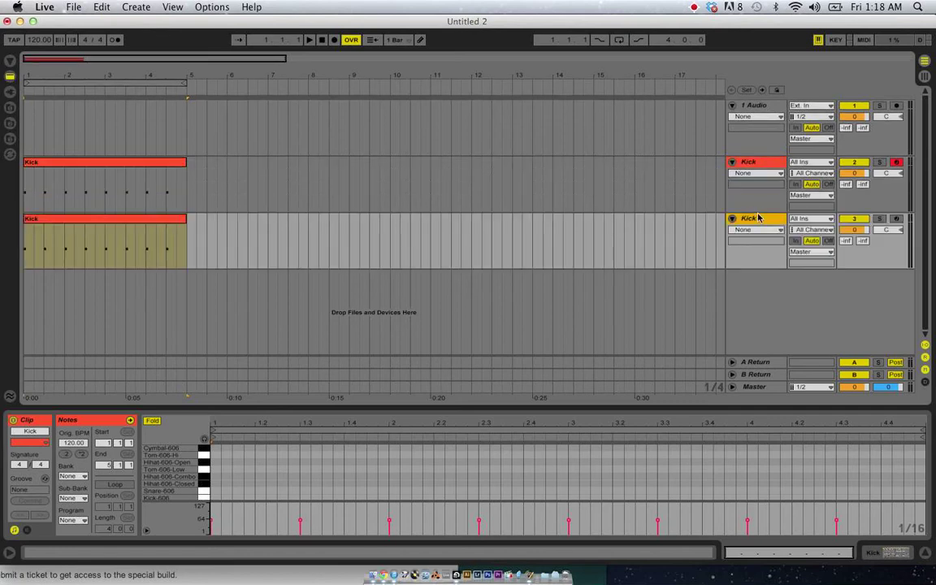
{"action": "key", "text": "super+r"}
{"action": "key", "text": "Return"}
{"action": "key", "text": "Return"}
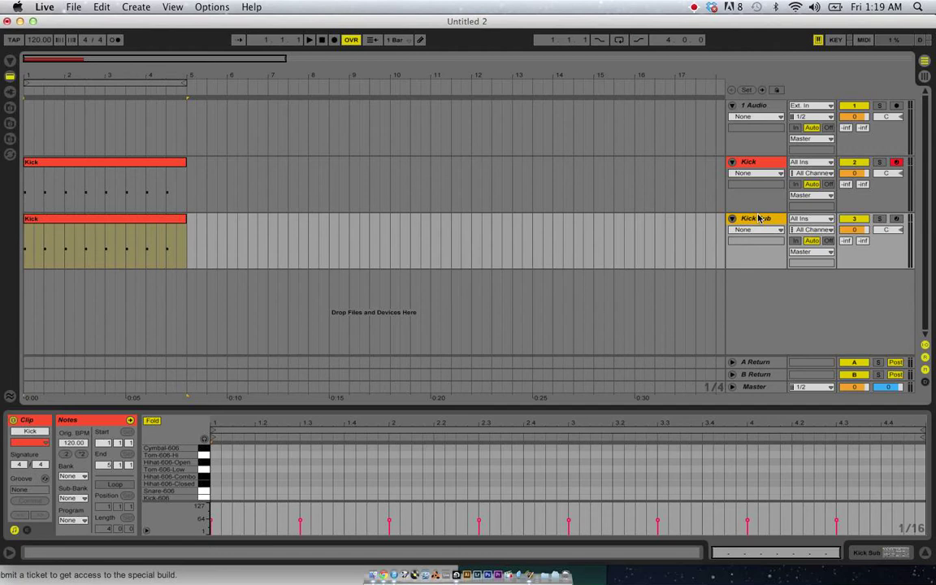
{"action": "left_click", "coordinate": [763, 219]}
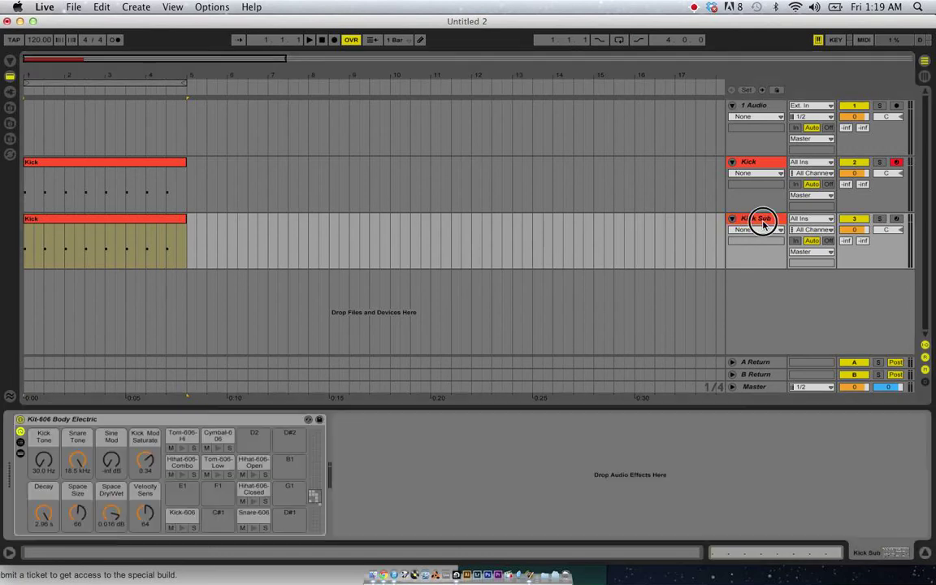
{"action": "left_click", "coordinate": [10, 78]}
- Add EQ Eight to Kick Sub: low-pass on band 4, +10.1 dB boost near 100 Hz; arm the track
{"action": "left_click", "coordinate": [29, 108]}
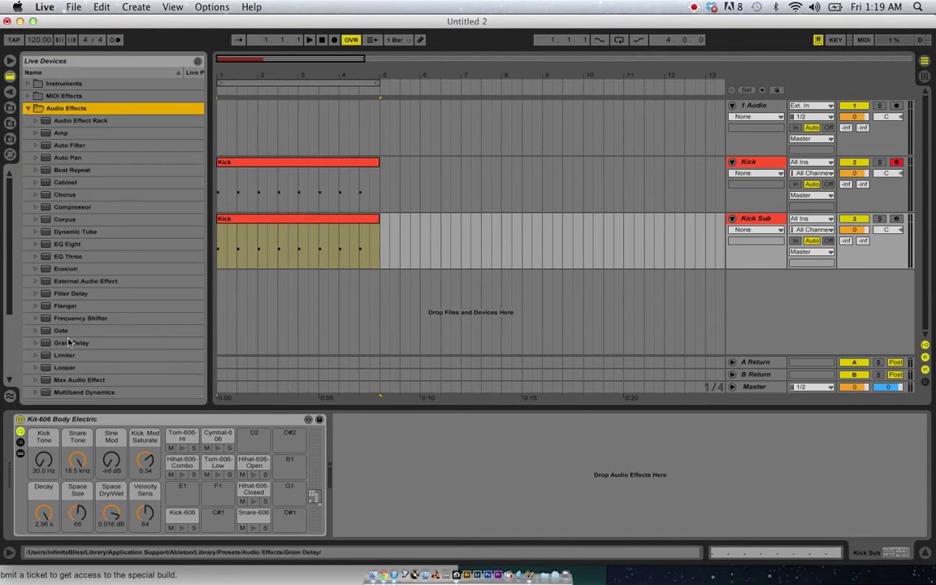
{"action": "left_click_drag", "start_coordinate": [65, 243], "coordinate": [654, 253]}
{"action": "left_click", "coordinate": [599, 471]}
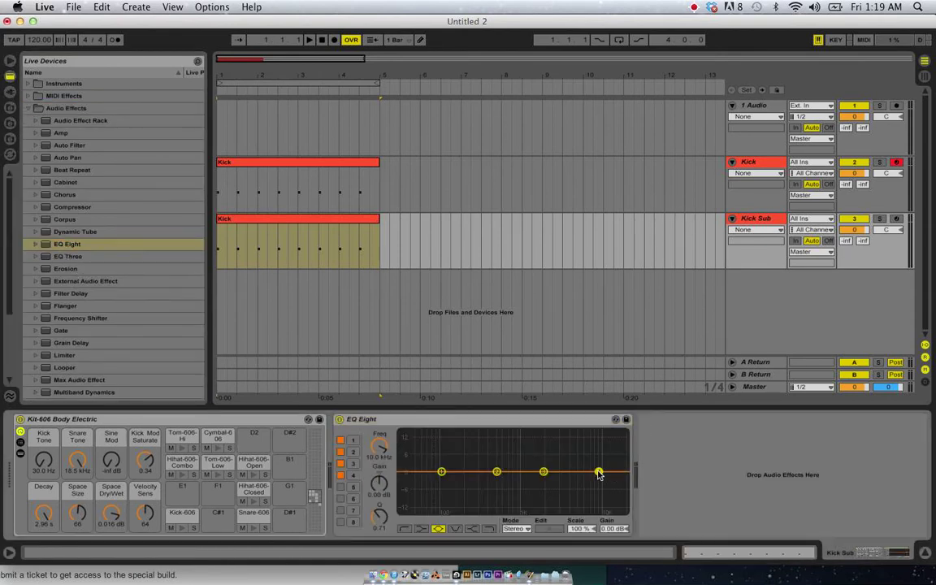
{"action": "left_click", "coordinate": [488, 528]}
{"action": "left_click_drag", "start_coordinate": [599, 481], "coordinate": [429, 452]}
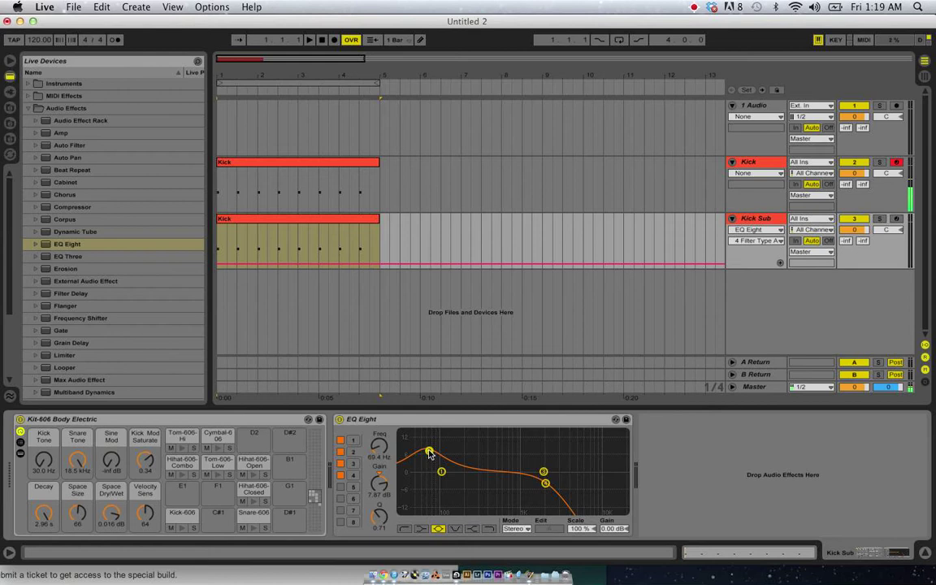
{"action": "left_click", "coordinate": [896, 219]}
{"action": "mouse_move", "coordinate": [430, 451]}
{"action": "left_mouse_down"}
{"action": "mouse_move", "coordinate": [435, 430]}
{"action": "mouse_move", "coordinate": [441, 446]}
{"action": "left_mouse_up"}
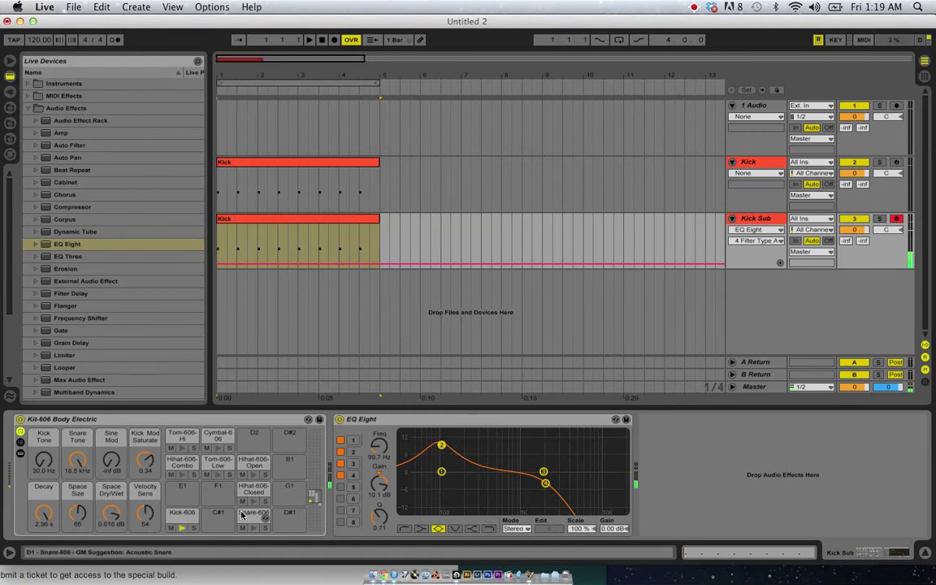
- On Kick Sub, unmap the Kick-606 sampler Volume from Velocity Sens and reset it to 0.00 dB
{"action": "left_click", "coordinate": [183, 516]}
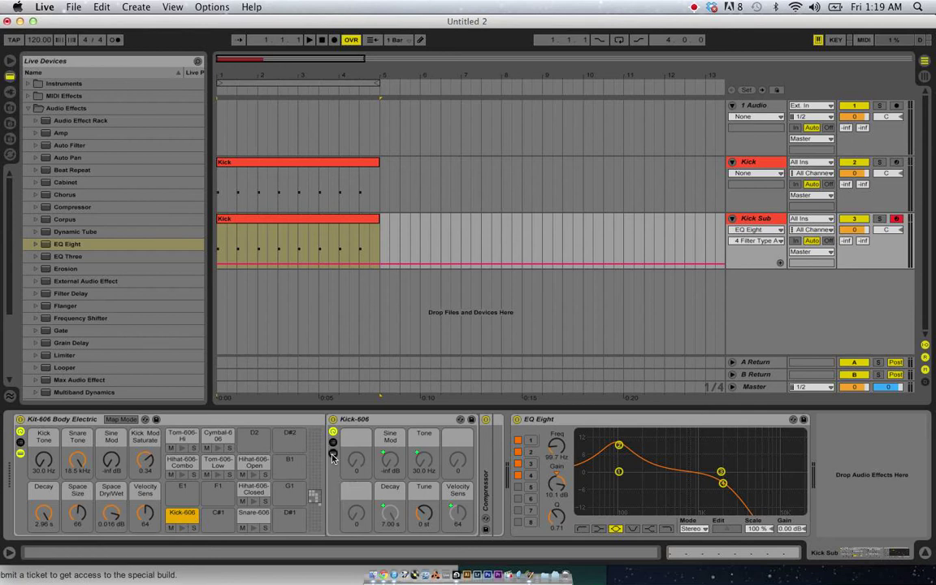
{"action": "left_click", "coordinate": [333, 454]}
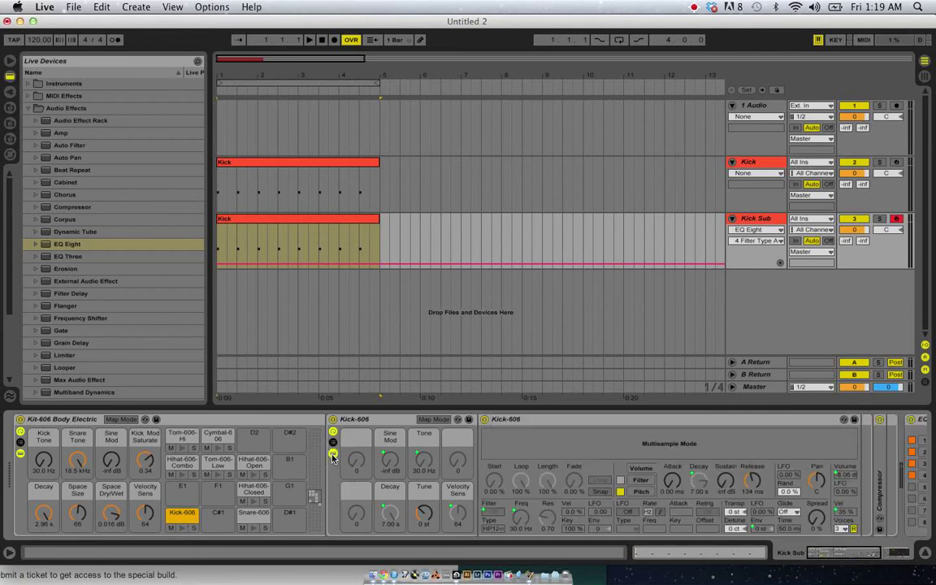
{"action": "right_click", "coordinate": [849, 478]}
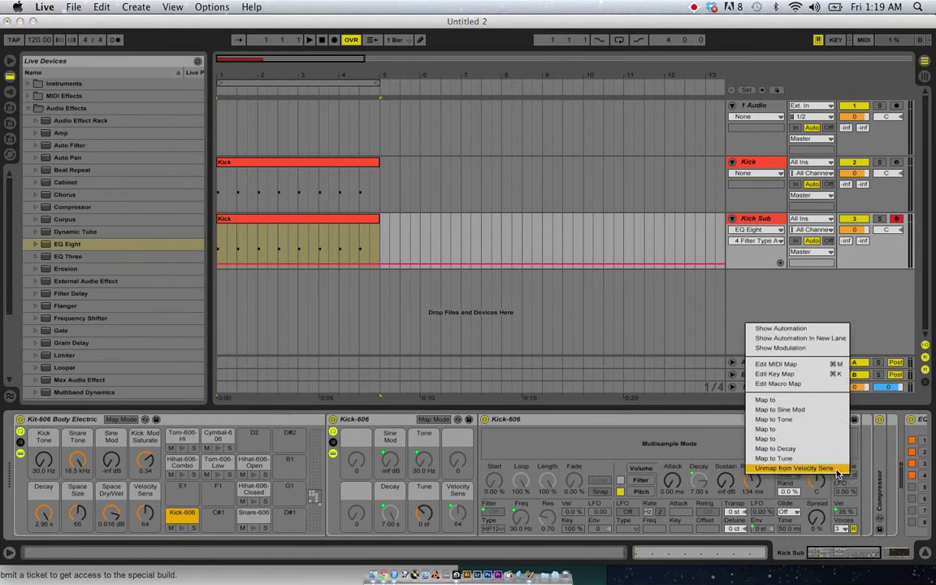
{"action": "left_click", "coordinate": [458, 508]}
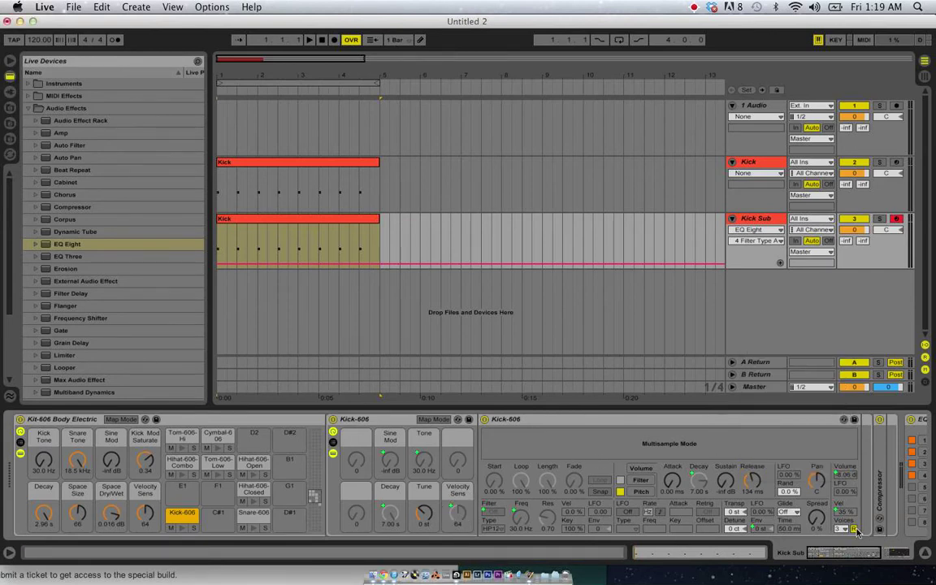
{"action": "right_click", "coordinate": [839, 479]}
{"action": "left_click", "coordinate": [838, 471]}
{"action": "key", "text": "Return"}
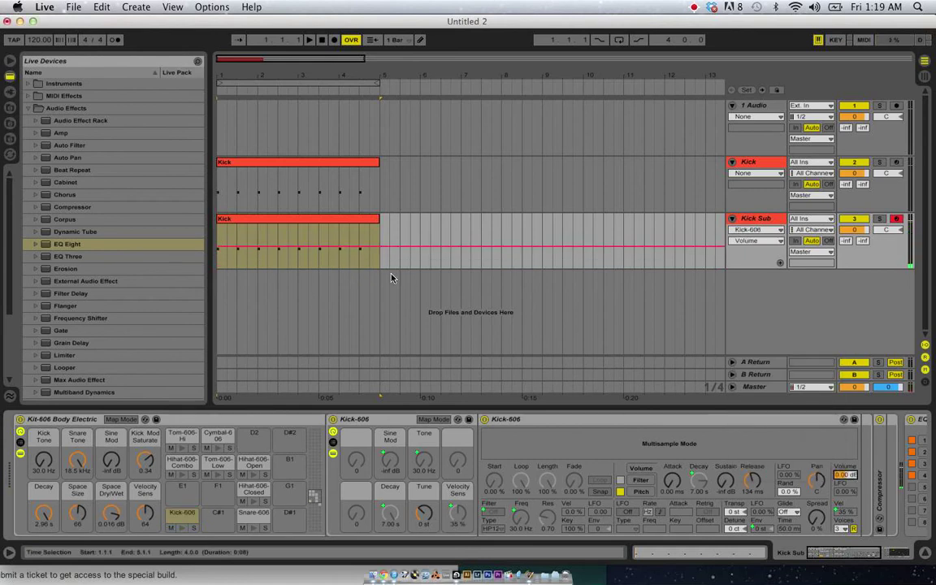
- Do the same on the Kick track: unmap the sampler Volume from Velocity Sens
{"action": "left_click", "coordinate": [341, 169]}
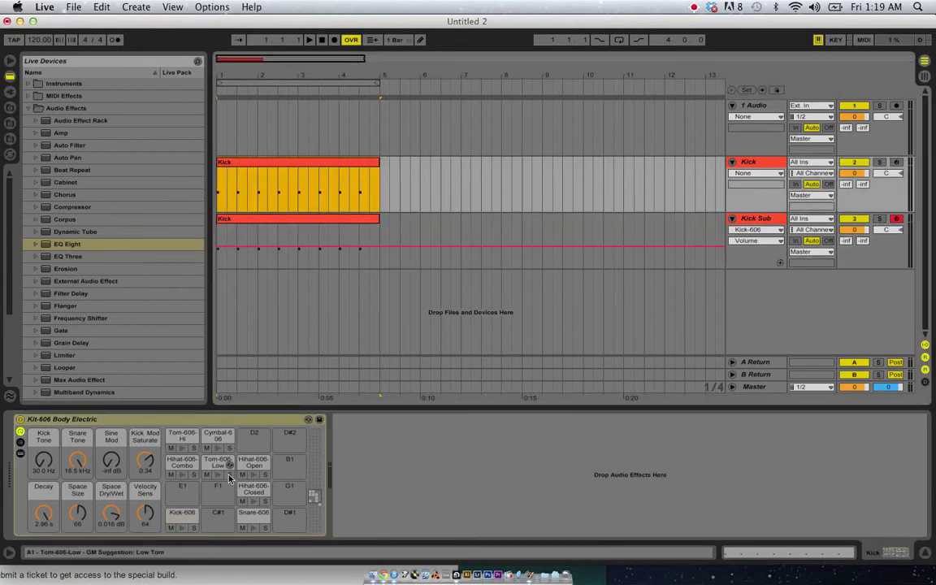
{"action": "left_click", "coordinate": [182, 513]}
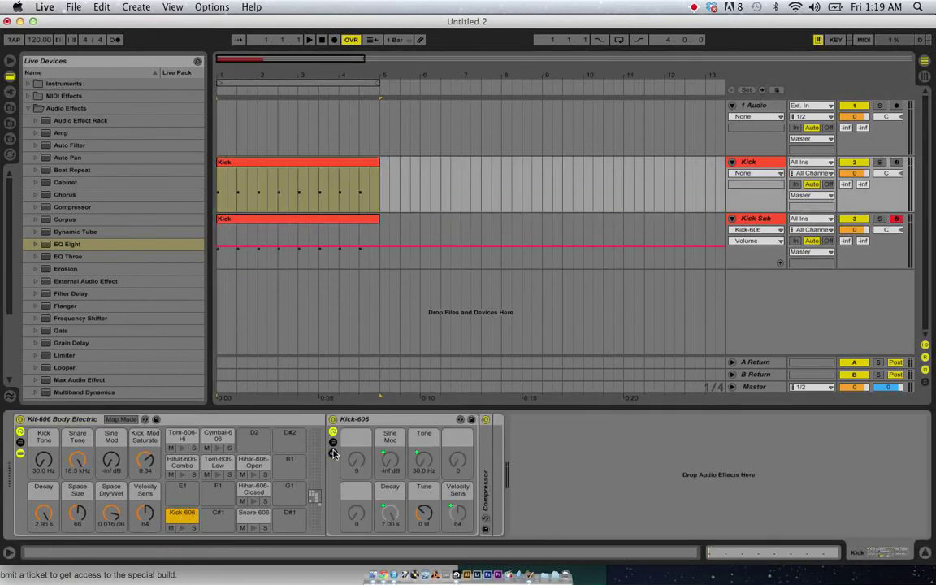
{"action": "left_click", "coordinate": [333, 454]}
{"action": "right_click", "coordinate": [830, 473]}
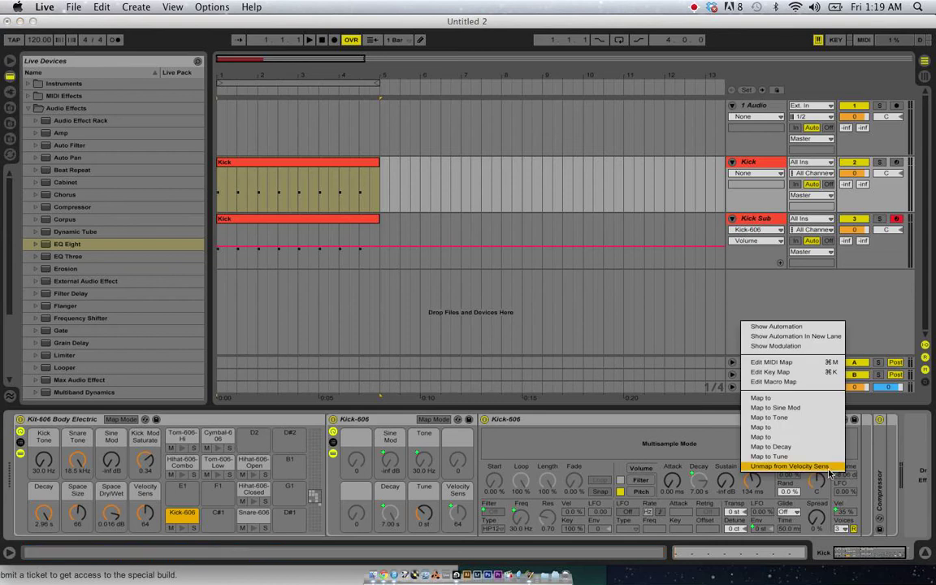
{"action": "left_click", "coordinate": [829, 468]}
{"action": "left_click", "coordinate": [847, 475]}
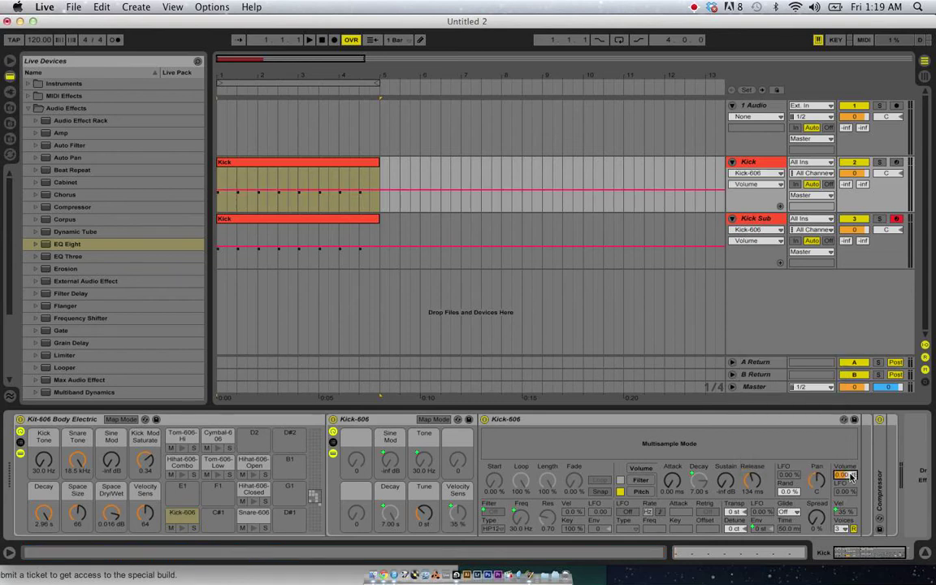
{"action": "left_click", "coordinate": [768, 162]}
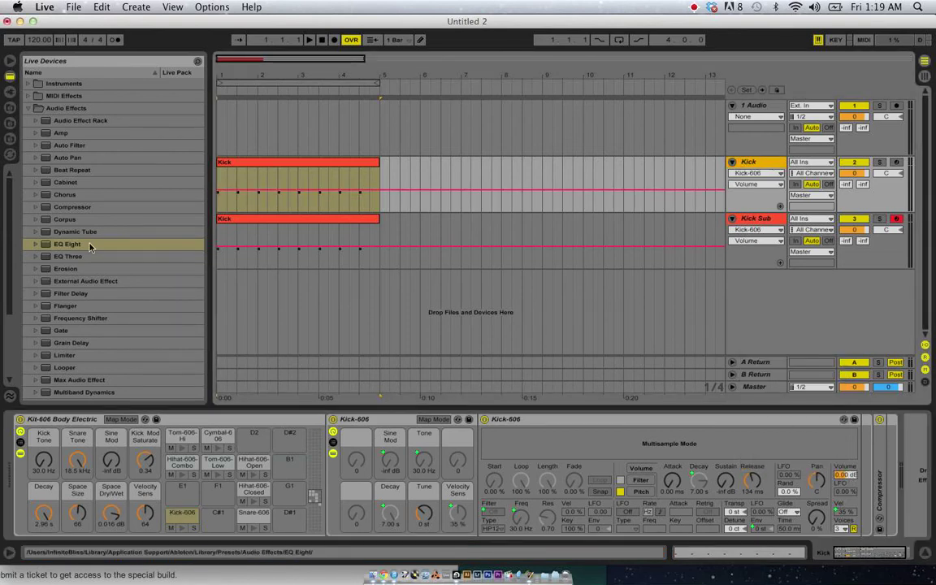
- Add EQ Eight to Kick with a low cut and ~+9 dB peak near 2.36 kHz; arm and solo it
{"action": "left_click_drag", "start_coordinate": [89, 246], "coordinate": [299, 209]}
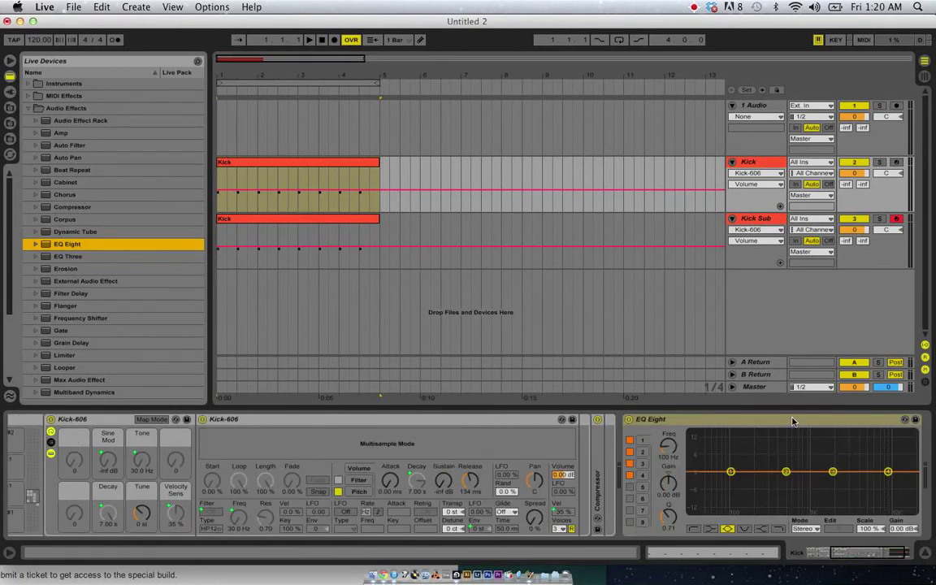
{"action": "left_click", "coordinate": [693, 529]}
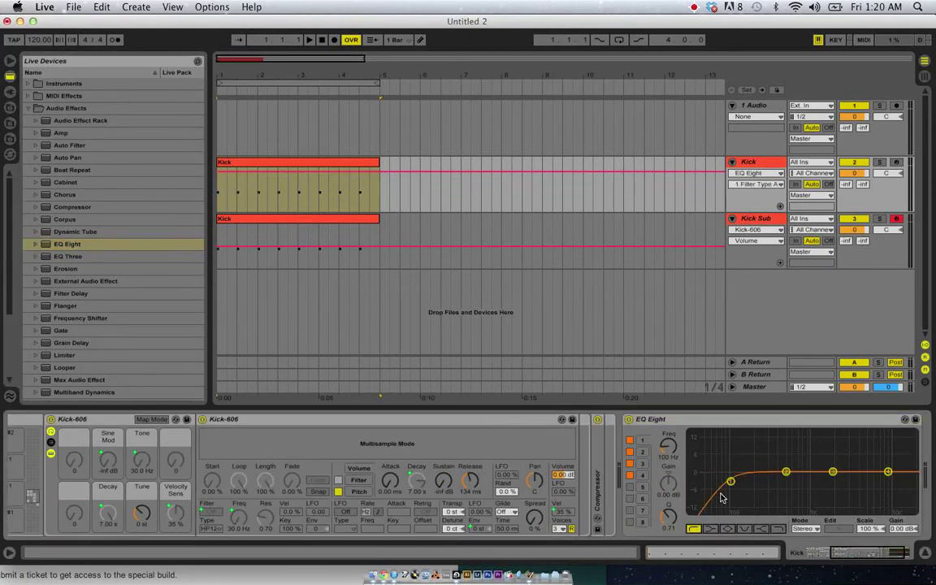
{"action": "left_click_drag", "start_coordinate": [731, 481], "coordinate": [762, 480]}
{"action": "left_click_drag", "start_coordinate": [833, 472], "coordinate": [855, 460]}
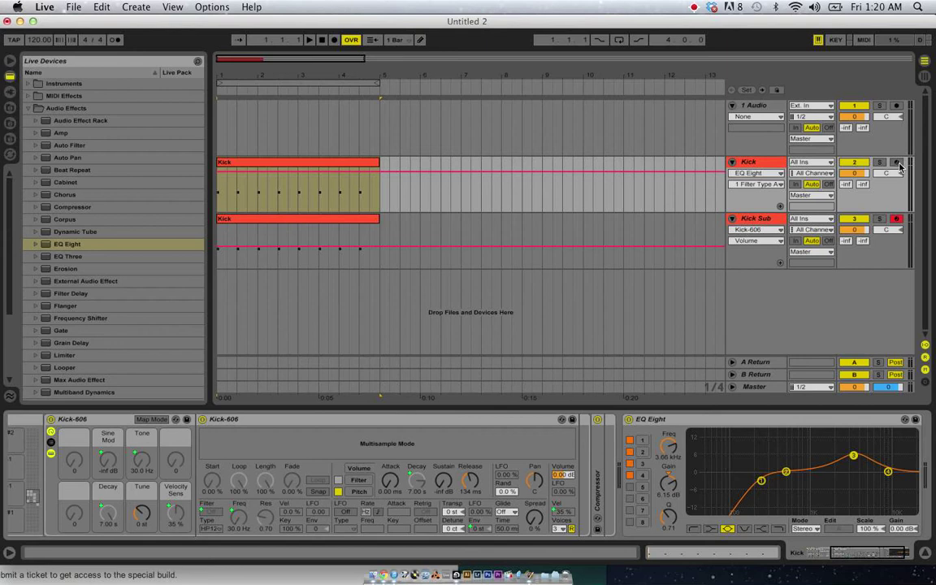
{"action": "left_click", "coordinate": [897, 163]}
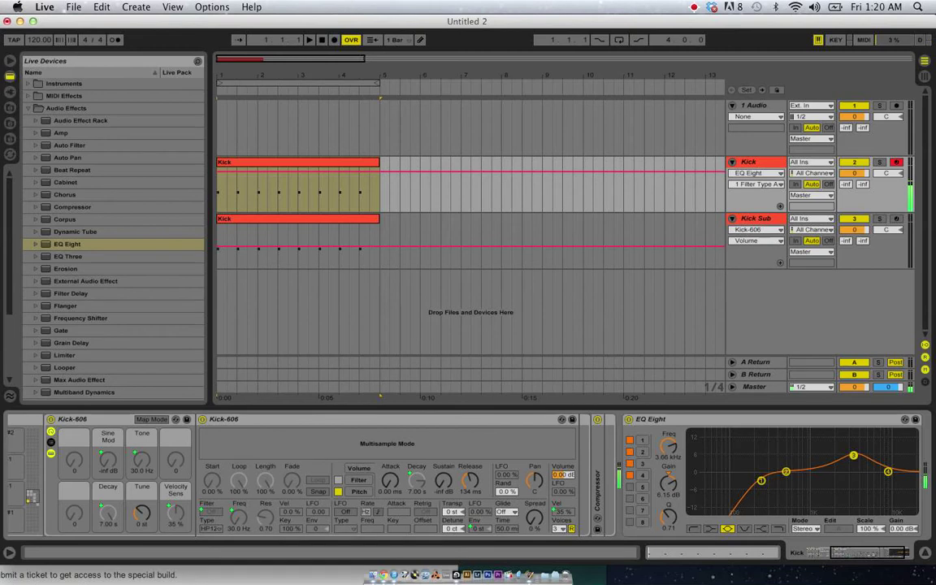
{"action": "mouse_move", "coordinate": [853, 455]}
{"action": "left_mouse_down"}
{"action": "mouse_move", "coordinate": [800, 443]}
{"action": "mouse_move", "coordinate": [839, 450]}
{"action": "left_mouse_up"}
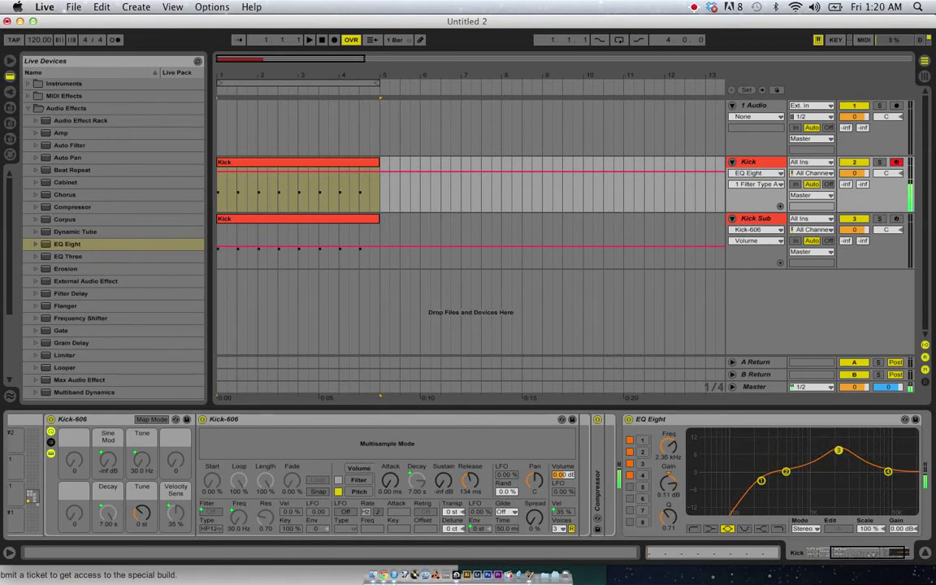
{"action": "mouse_move", "coordinate": [762, 481]}
{"action": "left_mouse_down"}
{"action": "mouse_move", "coordinate": [738, 481]}
{"action": "mouse_move", "coordinate": [753, 479]}
{"action": "left_mouse_up"}
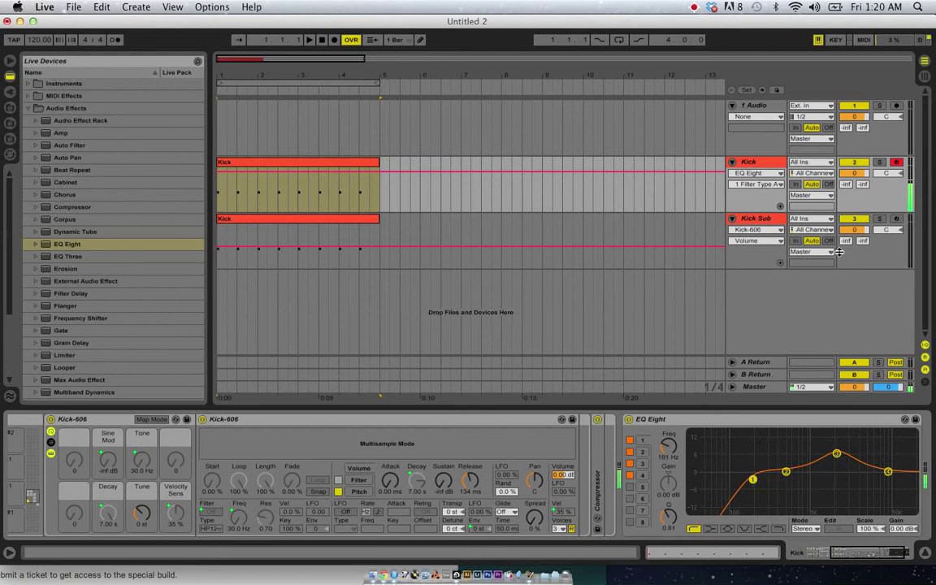
{"action": "left_click", "coordinate": [882, 164]}
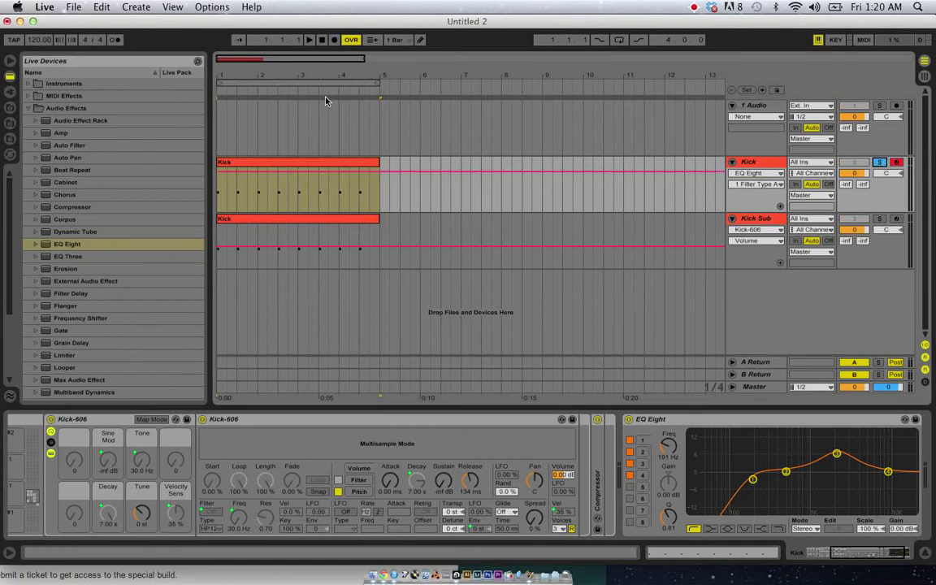
- Play Kick and Kick Sub soloed in turn, unsolo, and display Kick Sub's Kit-606 chain
{"action": "key", "text": "space"}
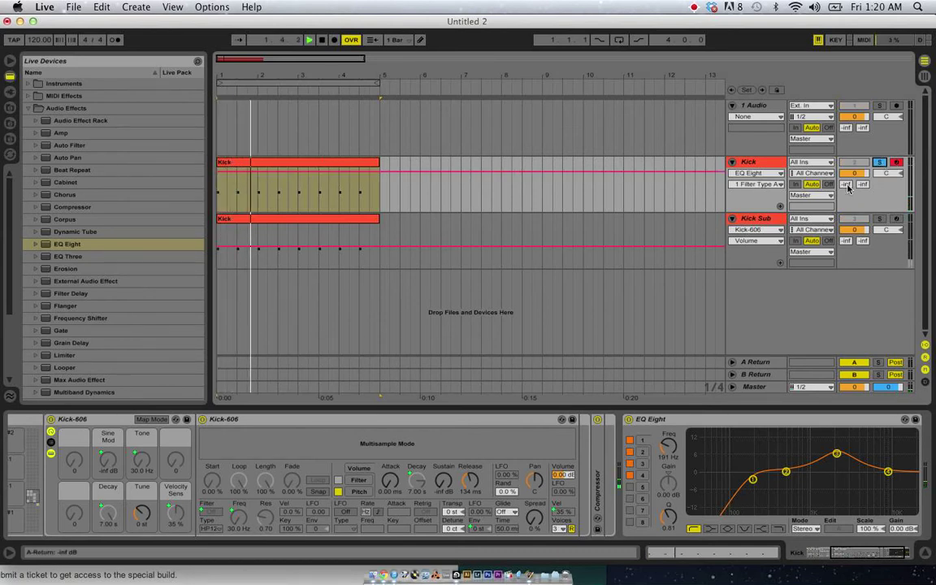
{"action": "key", "text": "space"}
{"action": "left_click", "coordinate": [881, 219]}
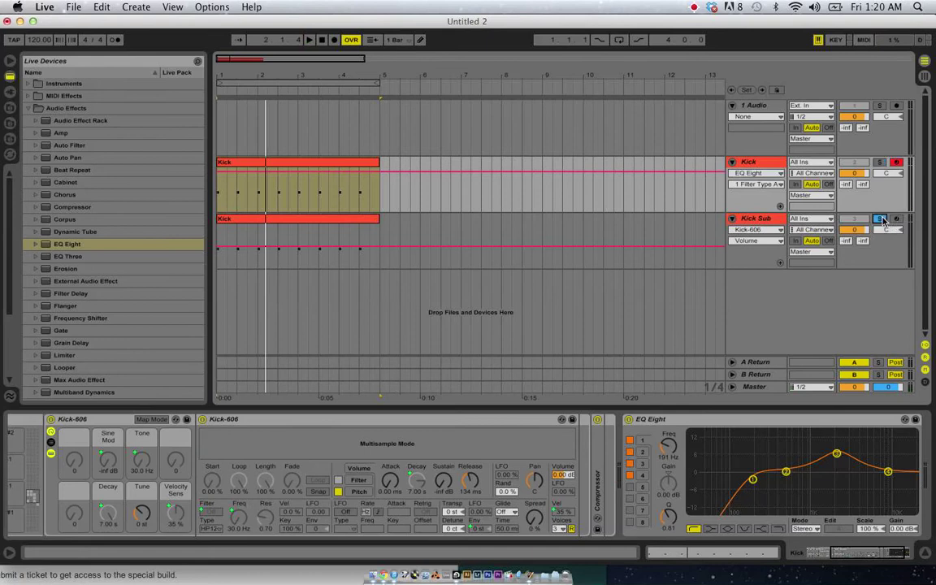
{"action": "key", "text": "space"}
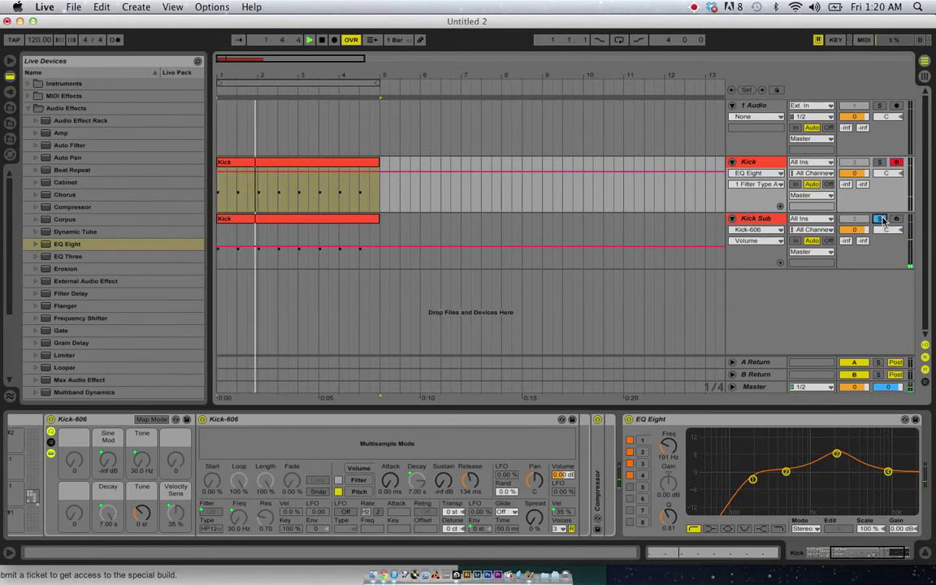
{"action": "key", "text": "space"}
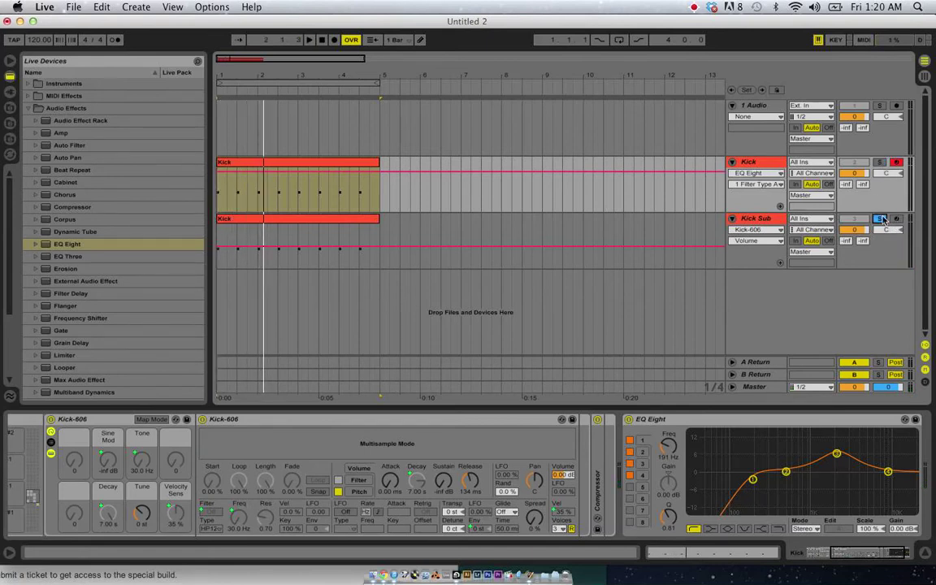
{"action": "left_click", "coordinate": [881, 219]}
{"action": "key", "text": "space"}
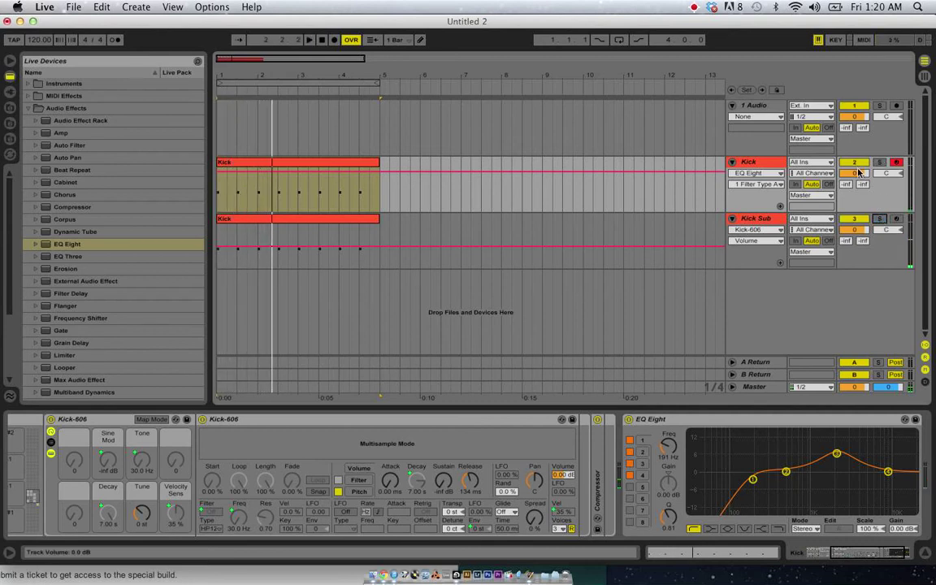
{"action": "scroll", "coordinate": [448, 490], "scroll_direction": "right", "scroll_amount": 2}
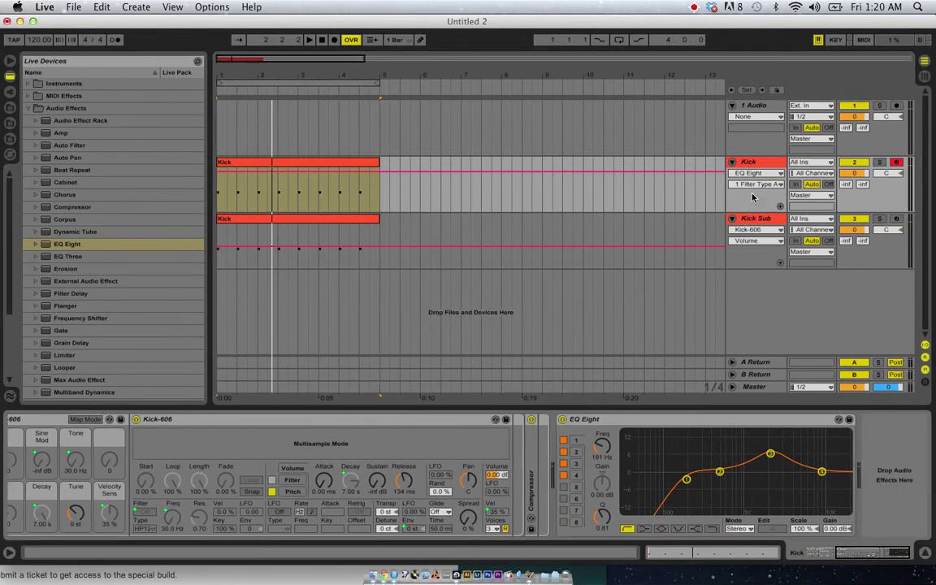
{"action": "left_click", "coordinate": [751, 220]}
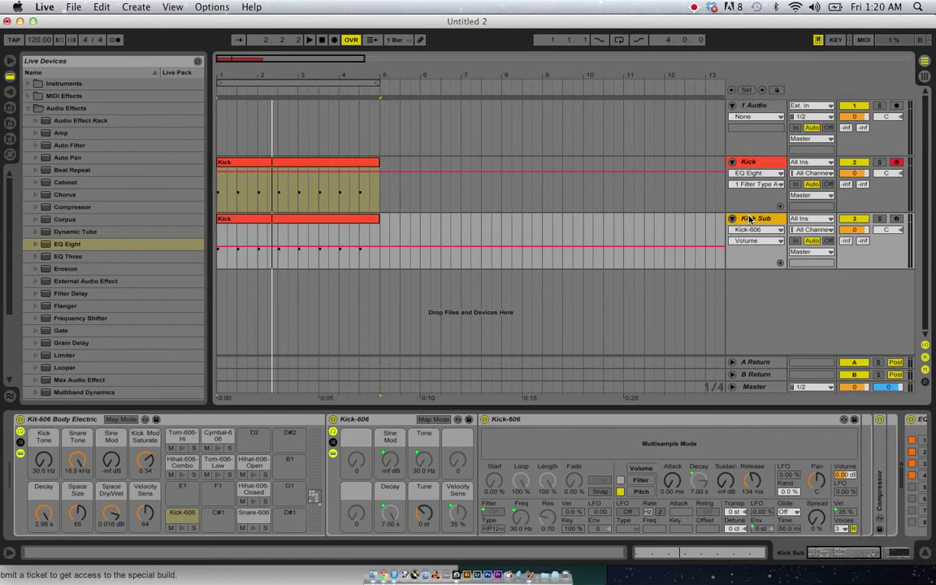
- Group the Kick and Kick Sub tracks into a red group track named Kick G
{"action": "left_click", "coordinate": [775, 165]}
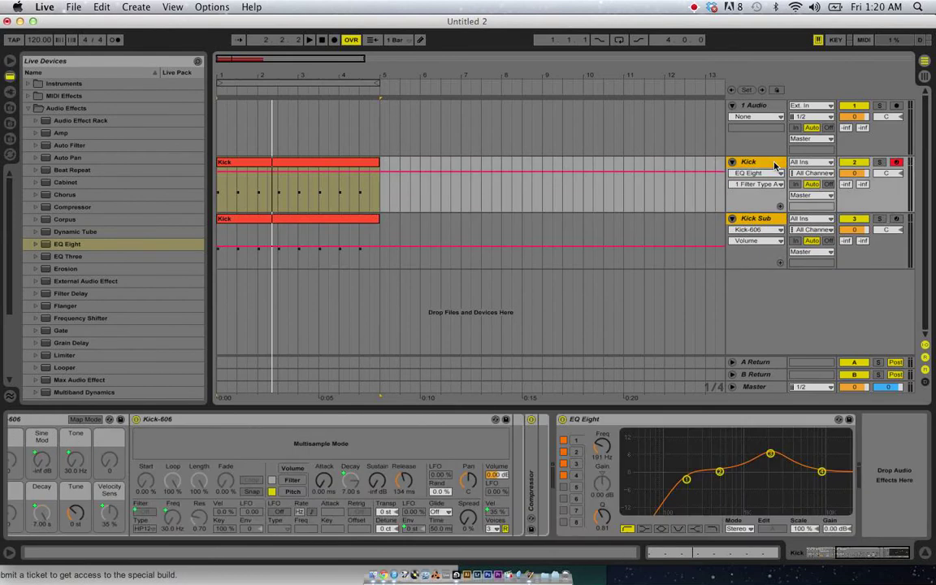
{"action": "key", "text": "super+g"}
{"action": "key", "text": "super+r"}
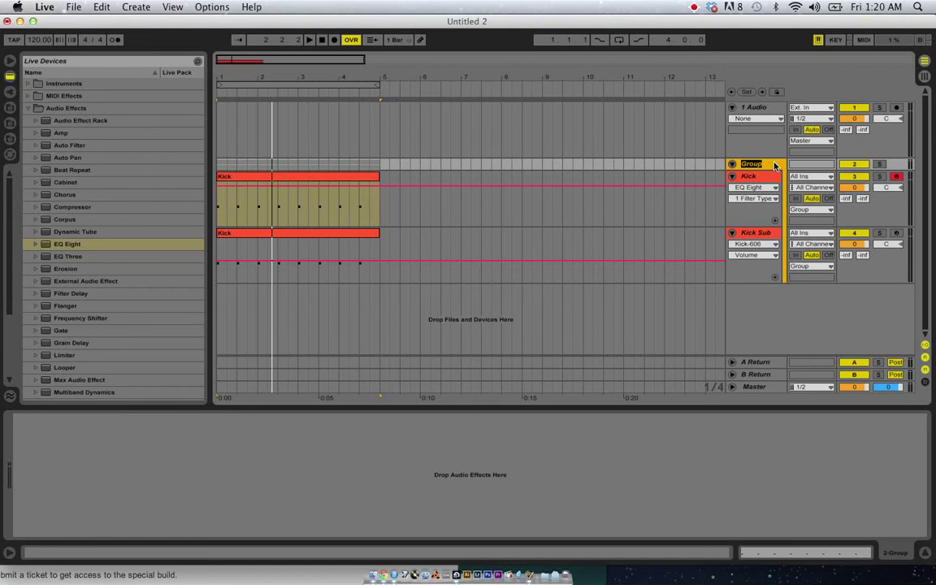
{"action": "type", "text": "Kick G"}
{"action": "key", "text": "Return"}
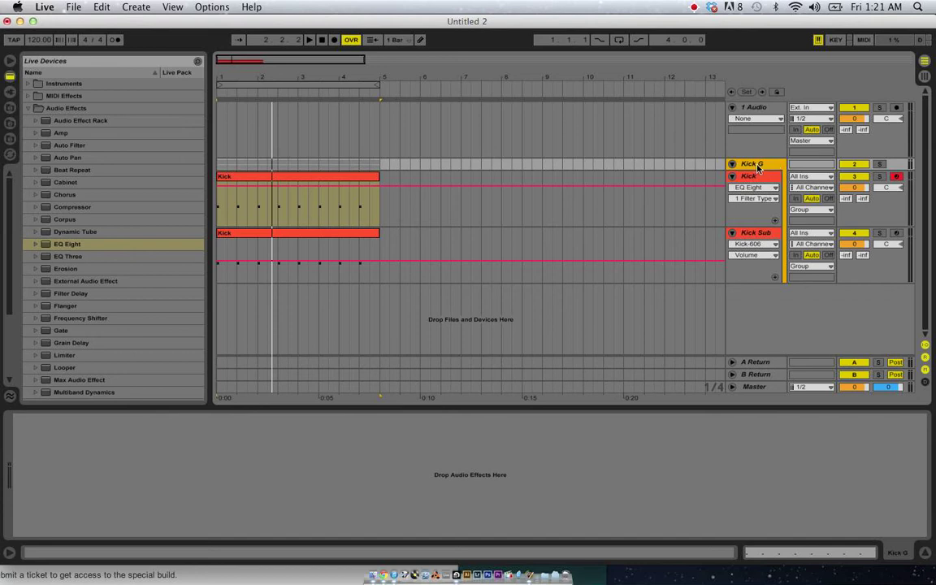
{"action": "right_click", "coordinate": [759, 167]}
{"action": "left_click", "coordinate": [768, 314]}
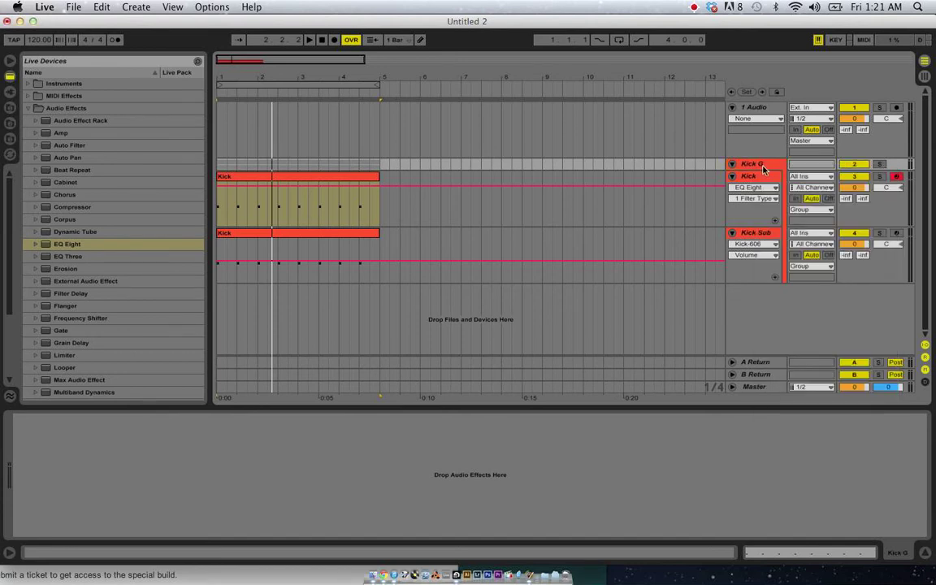
- Fold and unfold Kick G, check the Kick Sub and Kick device chains, then select the group
{"action": "left_click", "coordinate": [732, 165]}
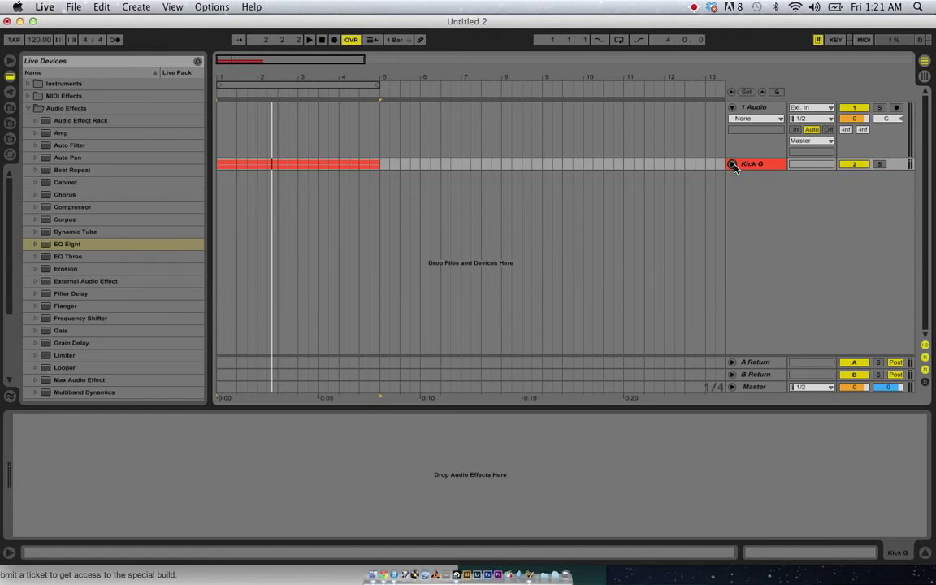
{"action": "left_click", "coordinate": [732, 165]}
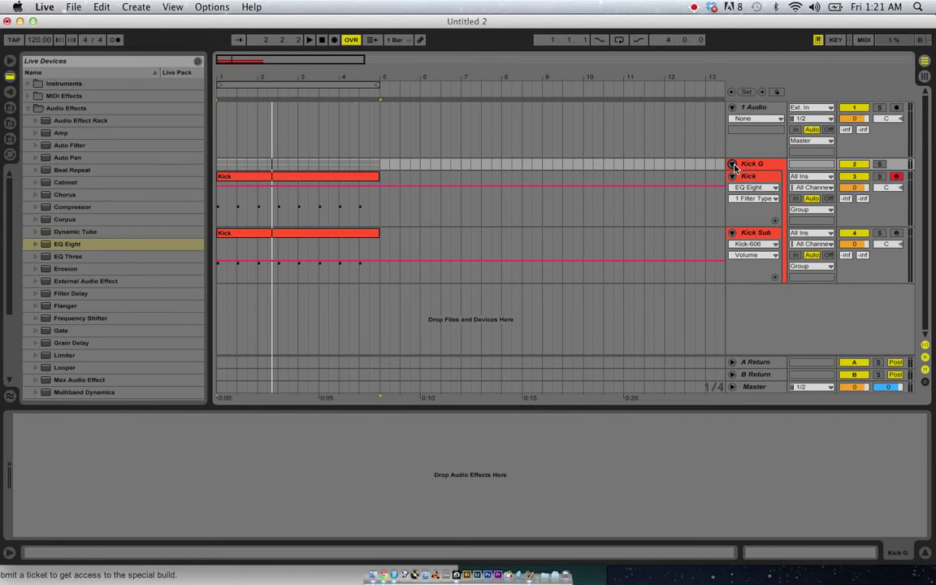
{"action": "left_click", "coordinate": [756, 237]}
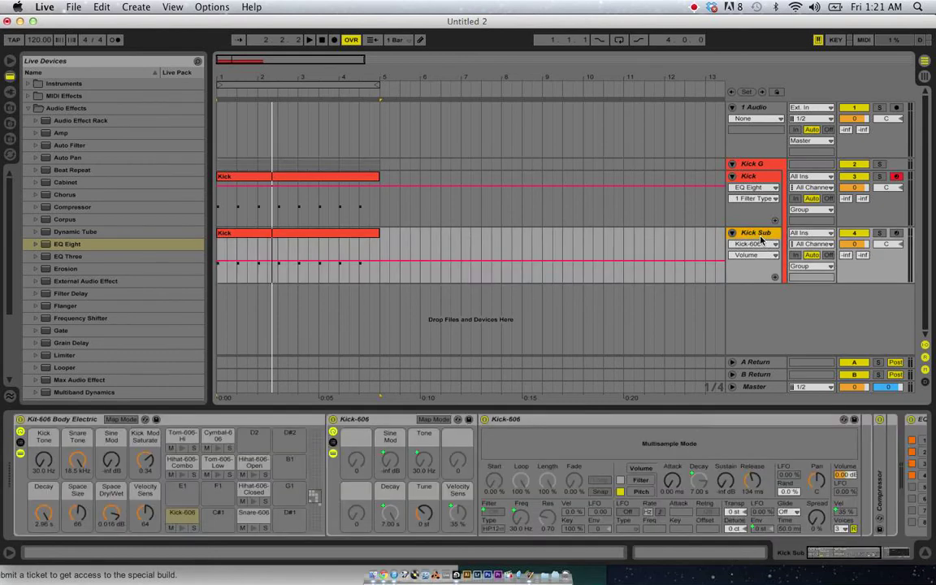
{"action": "left_click", "coordinate": [756, 180]}
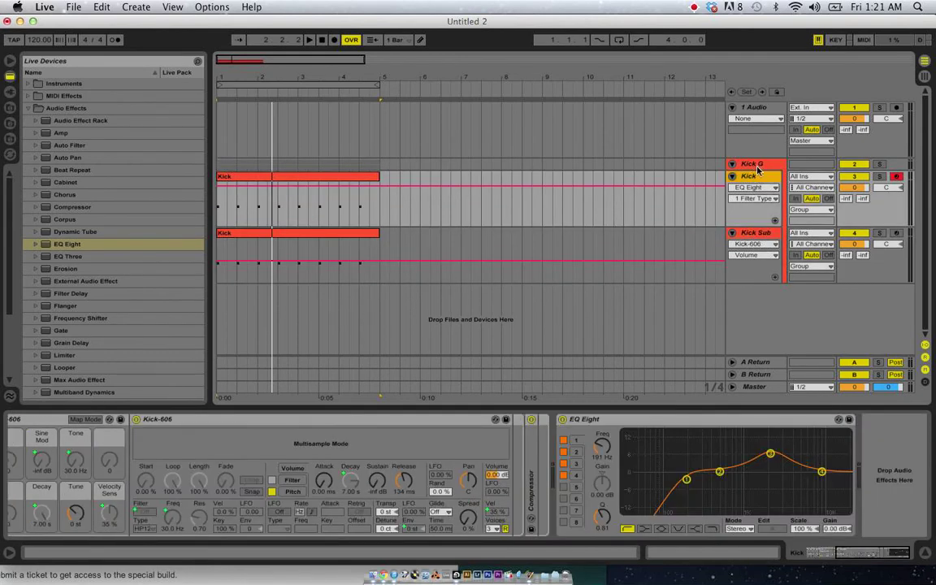
{"action": "left_click", "coordinate": [758, 166]}
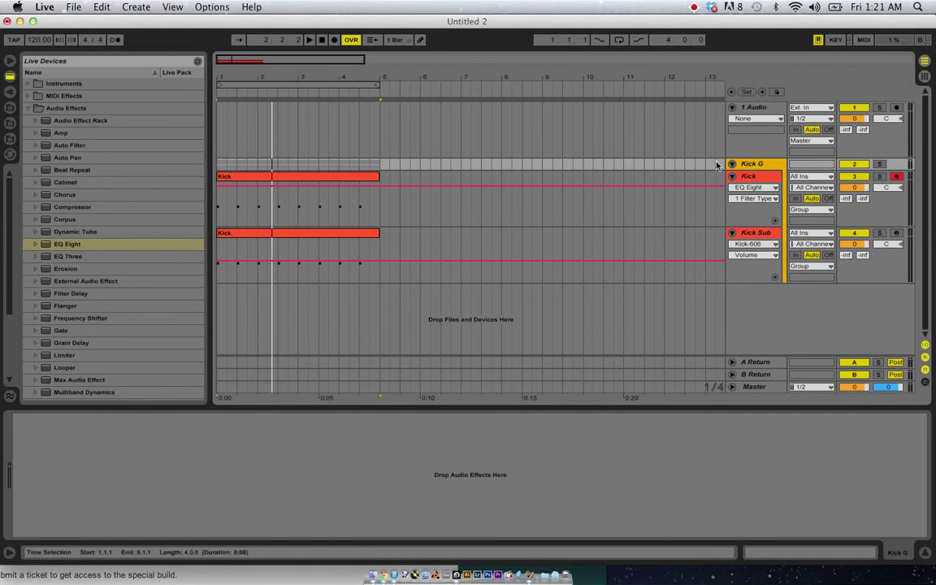
- Add a Compressor to the Kick G group and raise its output to 5.61 dB
{"action": "mouse_move", "coordinate": [65, 244]}
{"action": "left_mouse_down"}
{"action": "mouse_move", "coordinate": [156, 397]}
{"action": "mouse_move", "coordinate": [157, 440]}
{"action": "mouse_move", "coordinate": [69, 244]}
{"action": "left_mouse_up"}
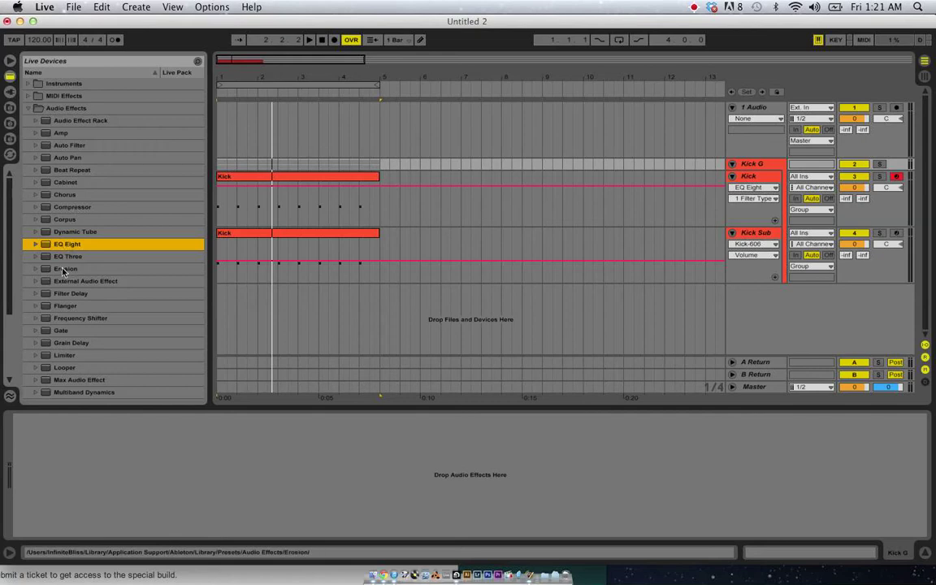
{"action": "scroll", "coordinate": [61, 236], "scroll_direction": "down", "scroll_amount": 1}
{"action": "left_click_drag", "start_coordinate": [50, 174], "coordinate": [139, 461]}
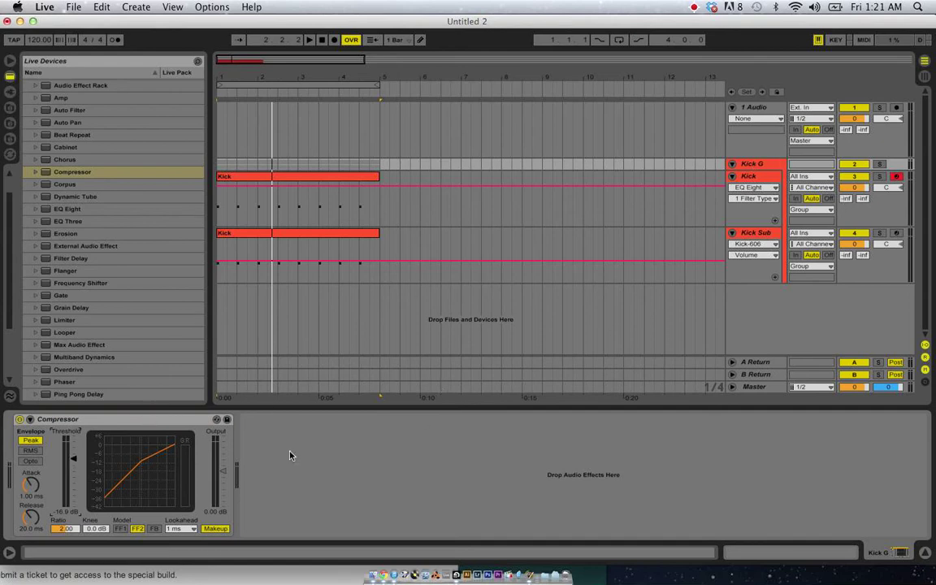
{"action": "left_click_drag", "start_coordinate": [222, 470], "coordinate": [224, 469]}
- Play back the compressed Kick G group, then fold it
{"action": "key", "text": "space"}
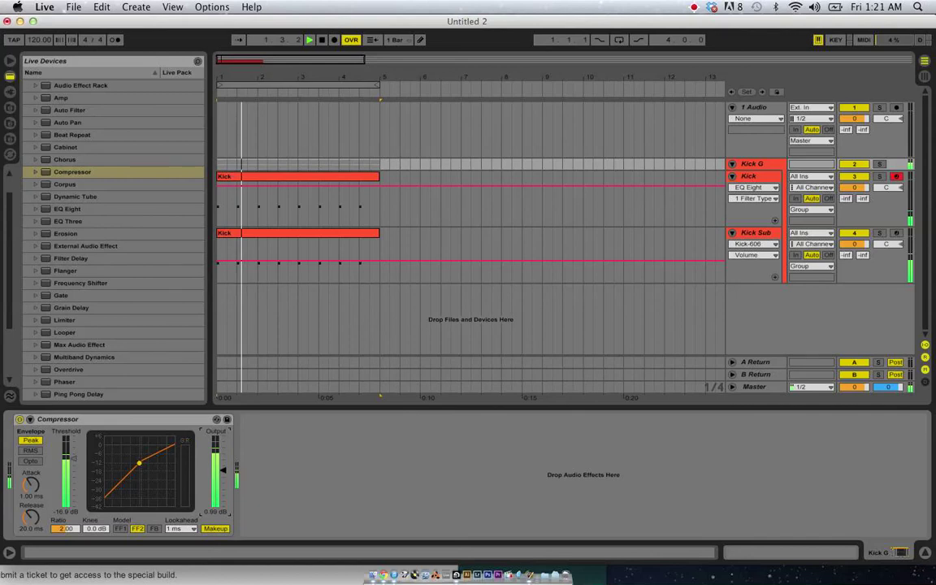
{"action": "key", "text": "space"}
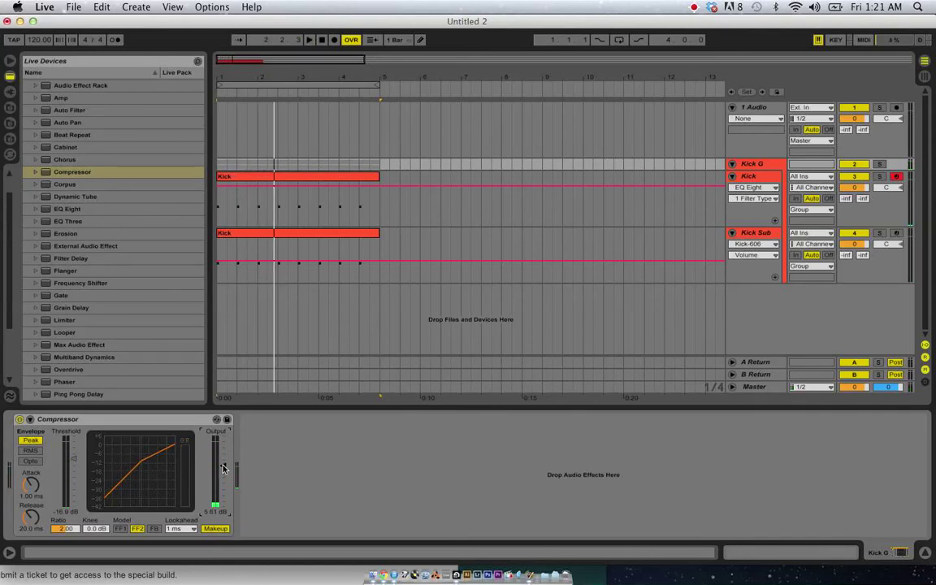
{"action": "left_click", "coordinate": [749, 164]}
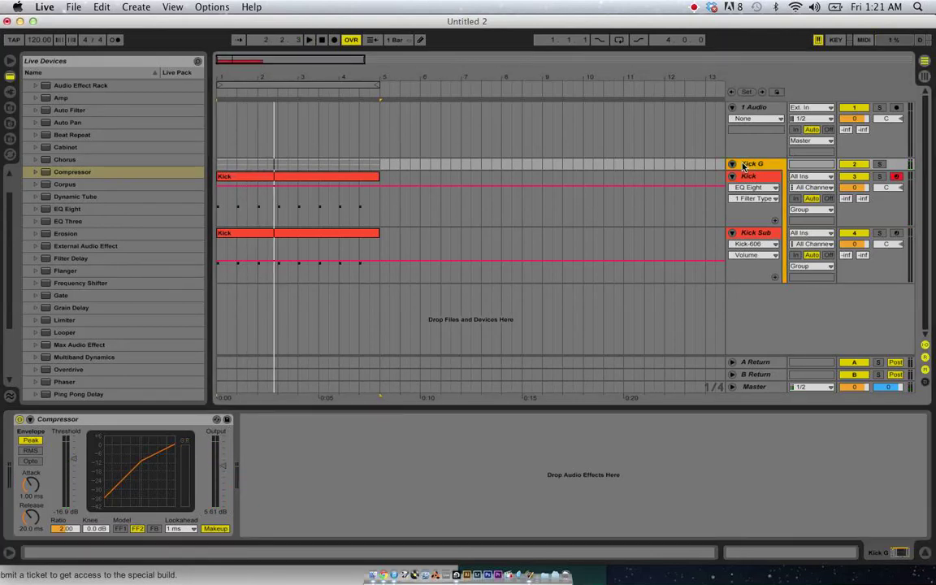
{"action": "left_click", "coordinate": [732, 164]}
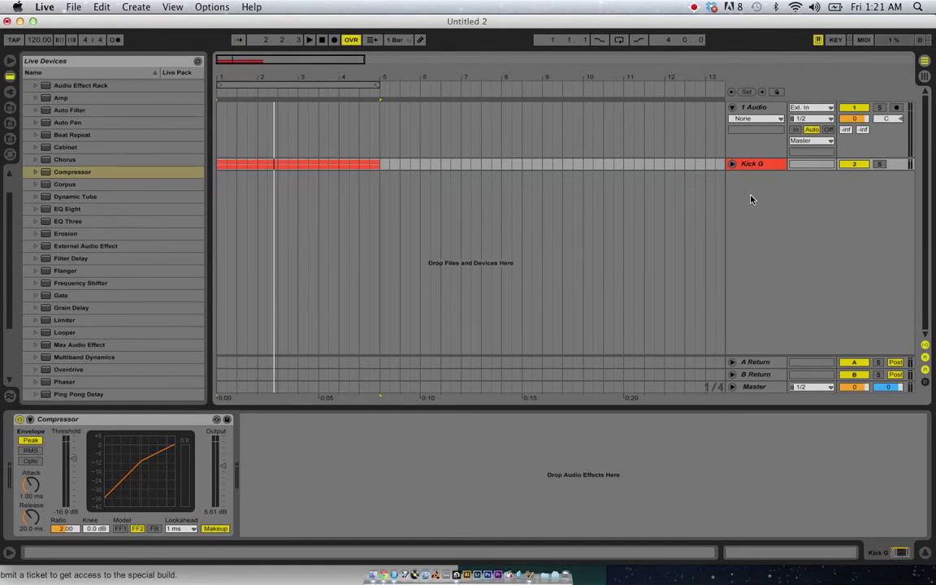
- Insert a new MIDI track and name it Snare
{"action": "key", "text": "super+shift+t"}
{"action": "key", "text": "super+r"}
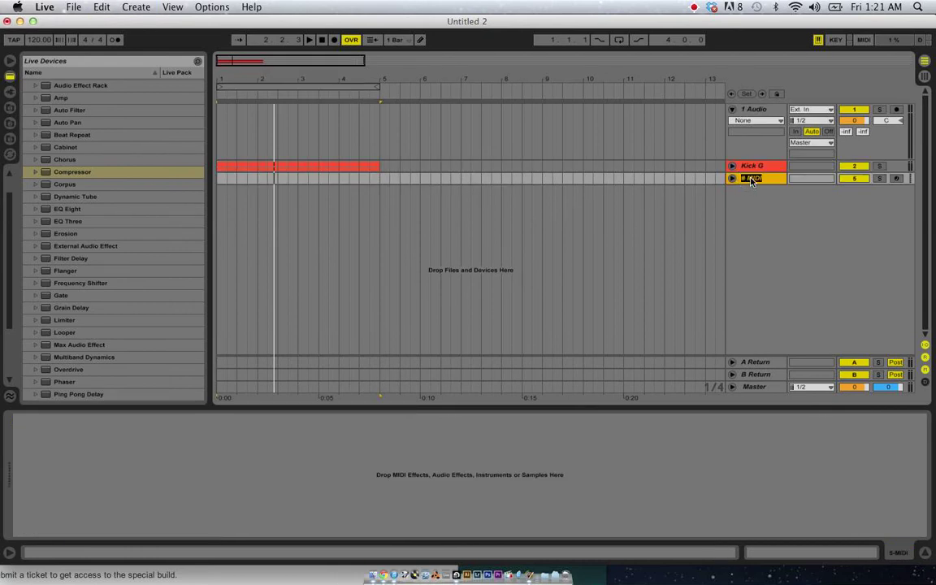
{"action": "type", "text": "Snare"}
- Hide the detail view and reopen the browser on the Live Devices listing
{"action": "key", "text": "super+alt+b"}
{"action": "key", "text": "super+alt+l"}
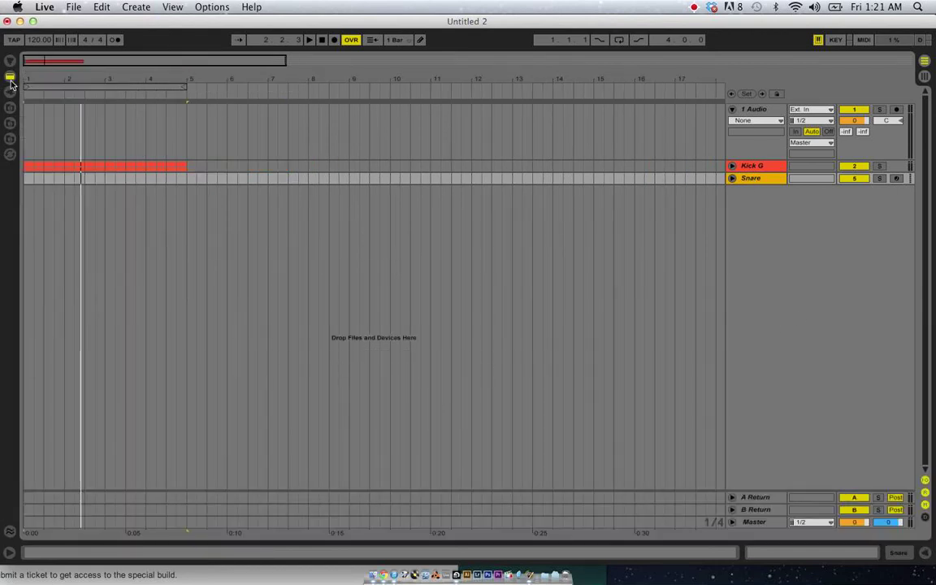
{"action": "left_click", "coordinate": [11, 78]}
{"action": "left_click", "coordinate": [12, 91]}
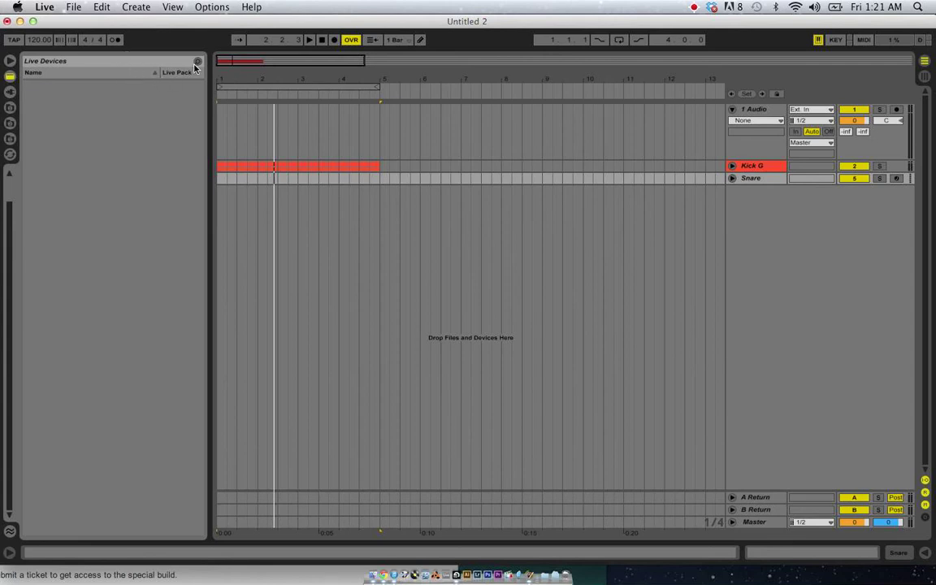
- Load the Kit-Carbon drum rack onto the Snare track and audition its Snare Carbon and Snare High Carbon pads
{"action": "left_click", "coordinate": [28, 83]}
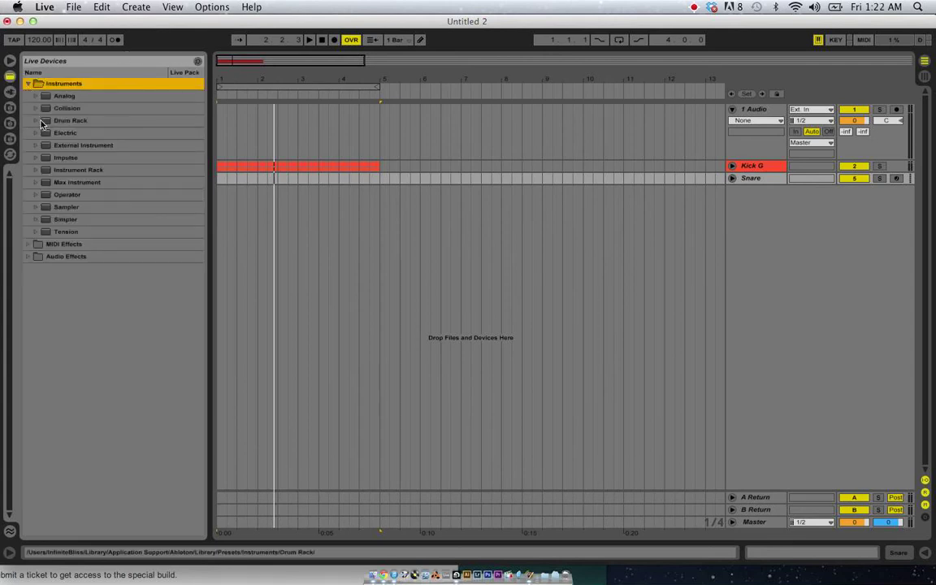
{"action": "left_click", "coordinate": [35, 120]}
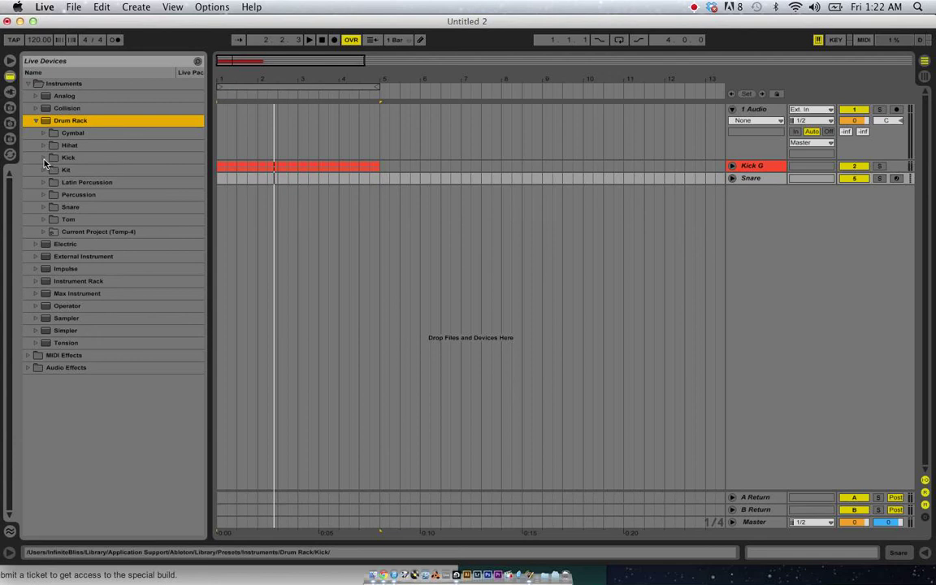
{"action": "left_click", "coordinate": [44, 170]}
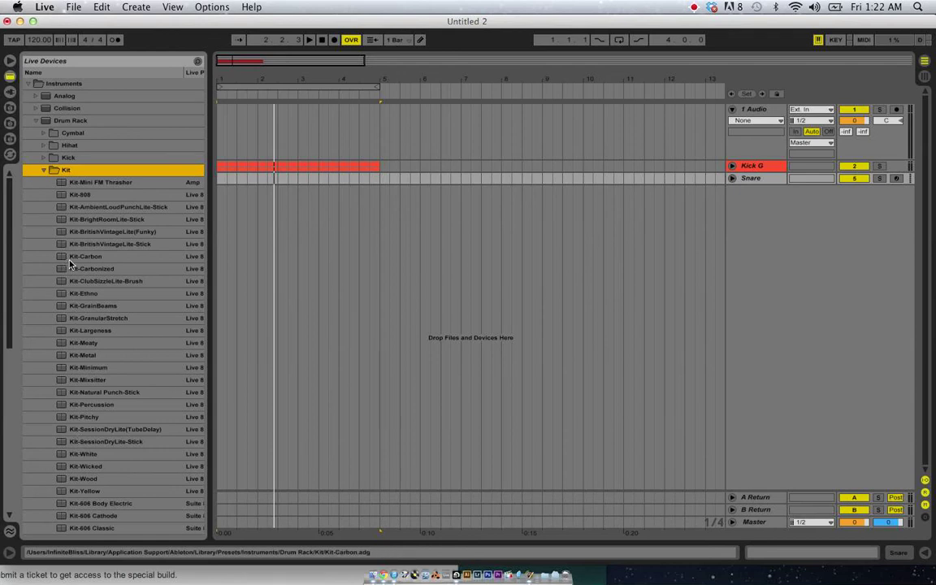
{"action": "left_click_drag", "start_coordinate": [69, 256], "coordinate": [256, 182]}
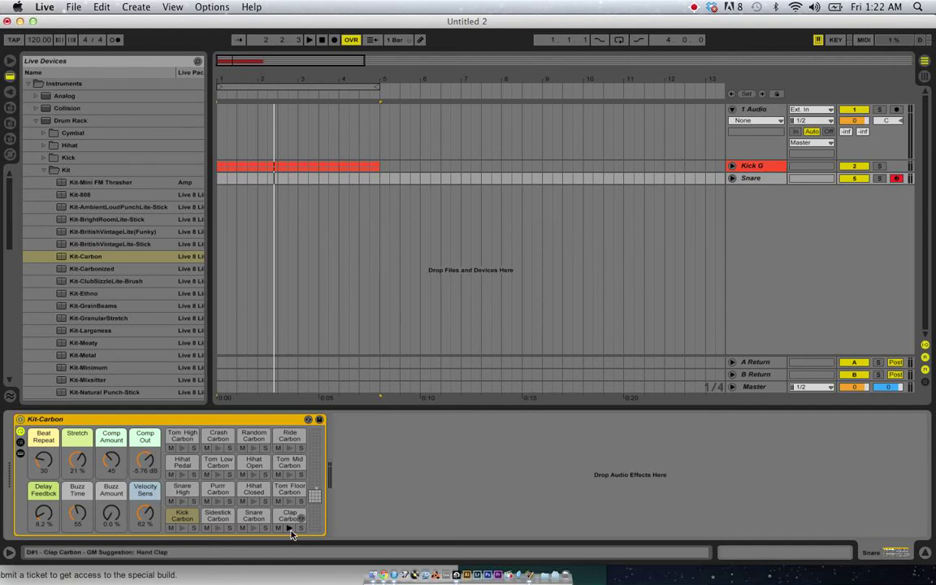
{"action": "left_click", "coordinate": [255, 529]}
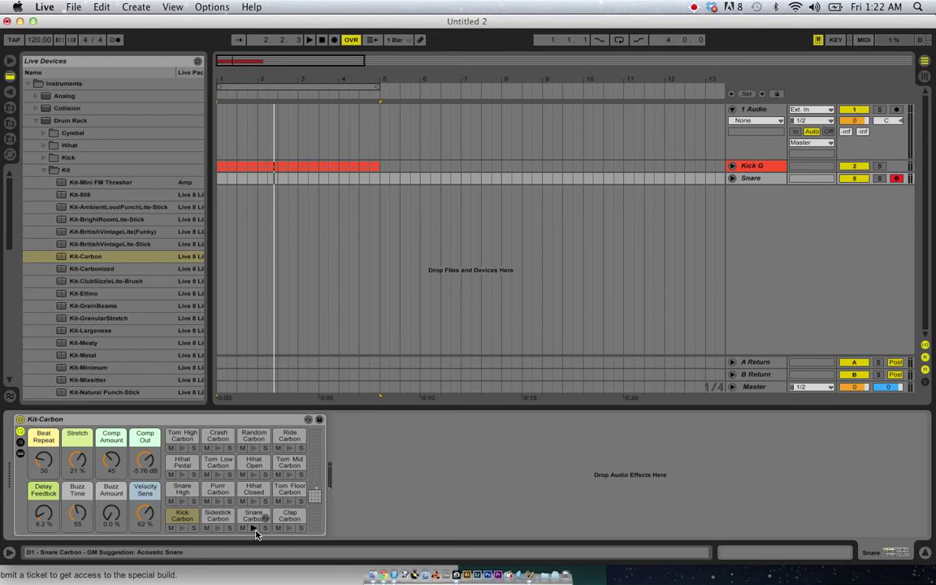
{"action": "left_click", "coordinate": [181, 502]}
{"action": "left_click", "coordinate": [732, 178]}
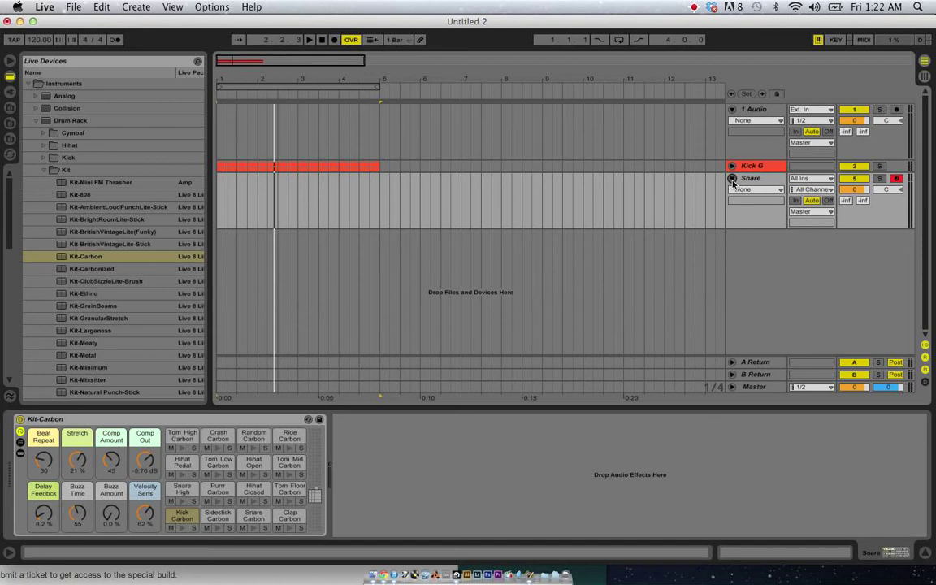
- Hide the browser and insert an empty four-bar MIDI clip on the Snare track
{"action": "key", "text": "super+alt+b"}
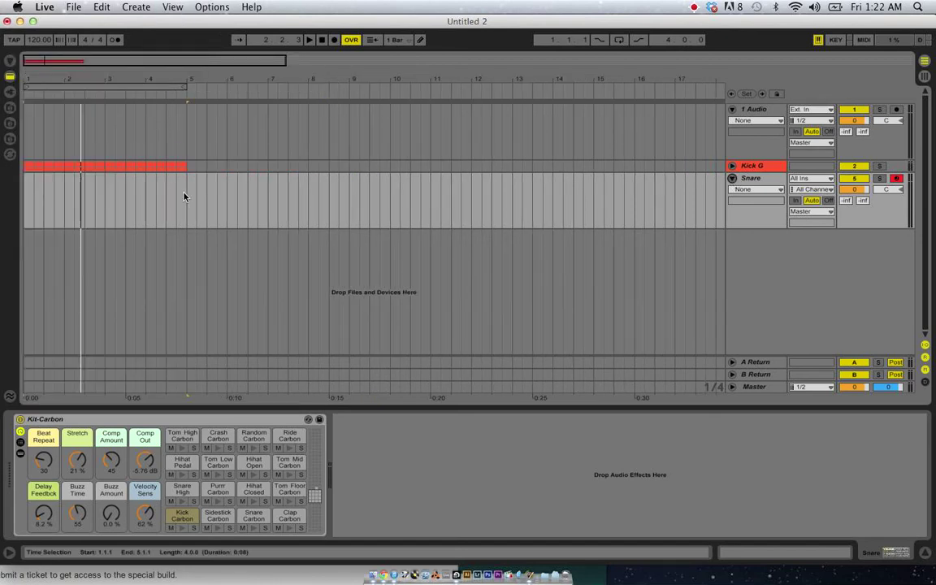
{"action": "key", "text": "super+shift+m"}
{"action": "left_click", "coordinate": [136, 6]}
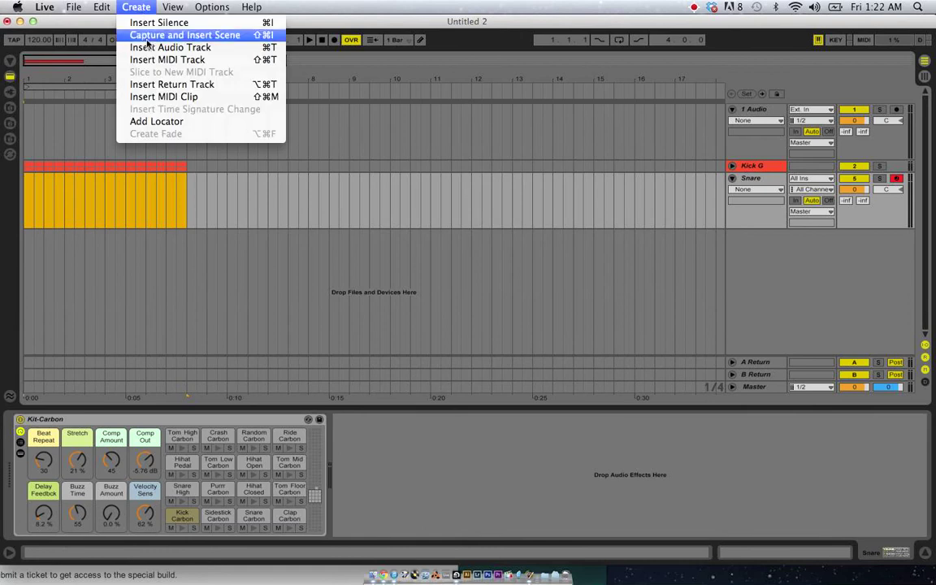
{"action": "left_click", "coordinate": [162, 96]}
{"action": "left_click", "coordinate": [126, 178]}
- Colour the Snare clip olive green and the Snare track green, then unfold Kick G
{"action": "right_click", "coordinate": [126, 182]}
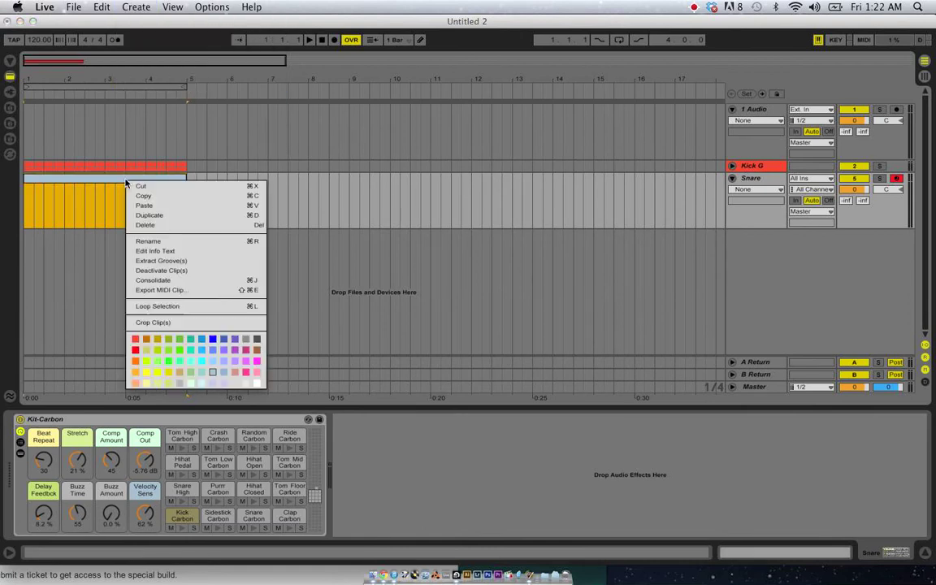
{"action": "left_click", "coordinate": [154, 306]}
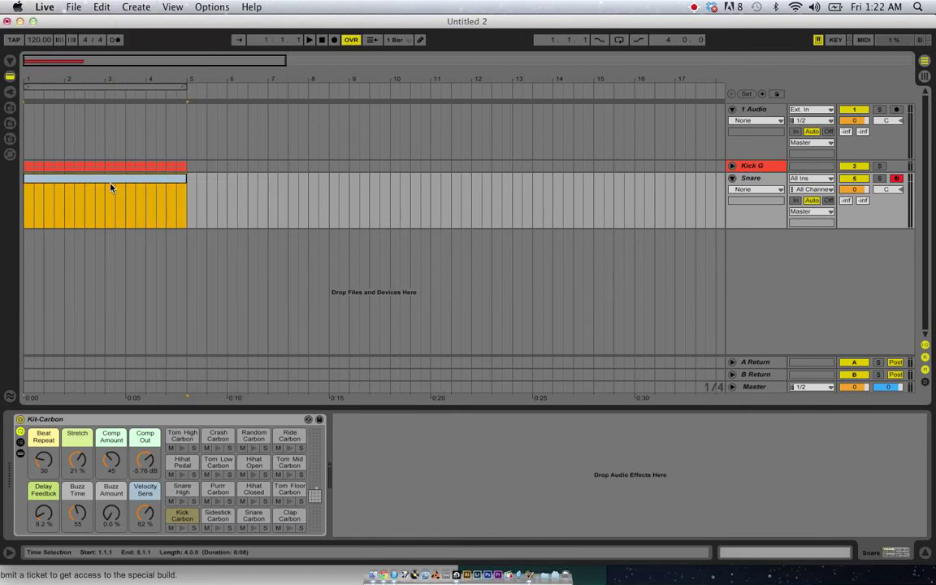
{"action": "right_click", "coordinate": [111, 187]}
{"action": "left_click", "coordinate": [150, 340]}
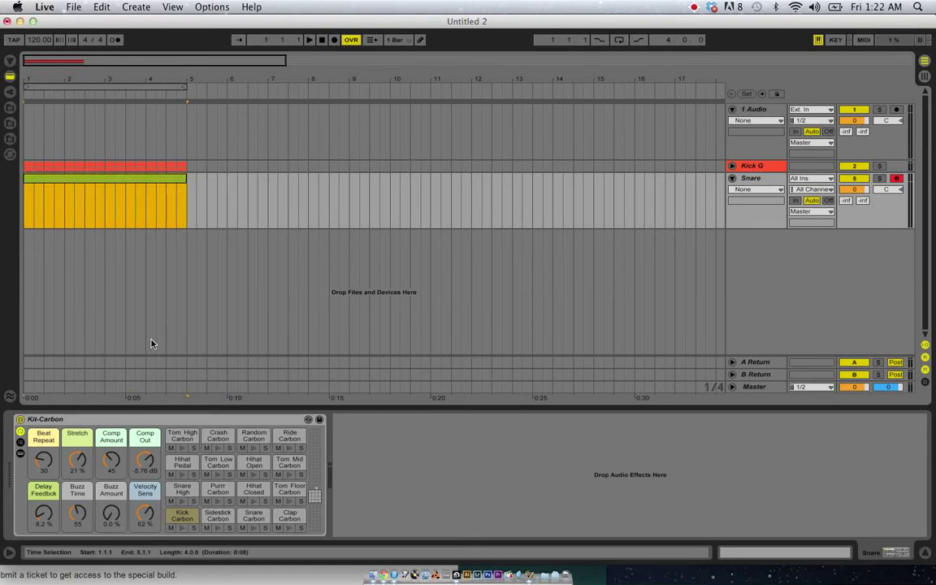
{"action": "right_click", "coordinate": [756, 179]}
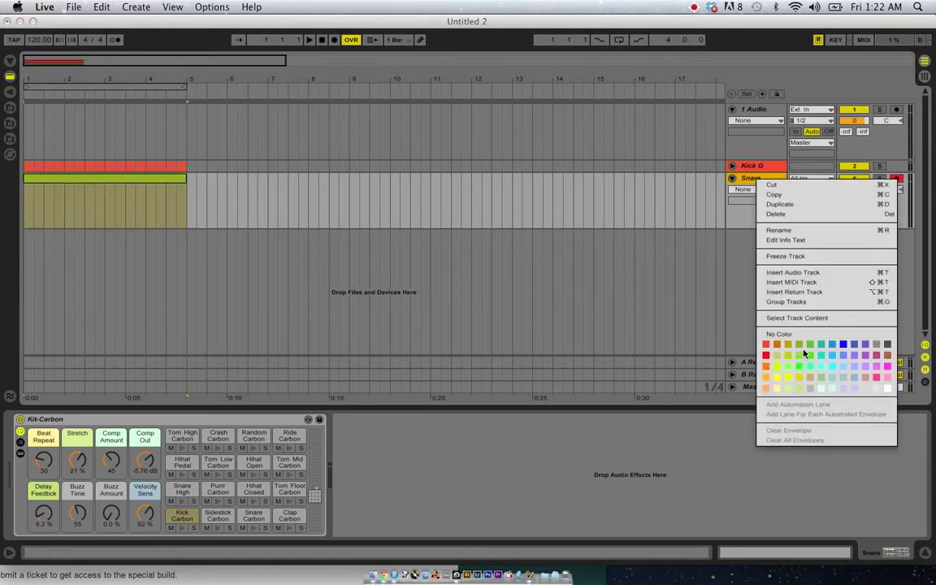
{"action": "left_click", "coordinate": [800, 346]}
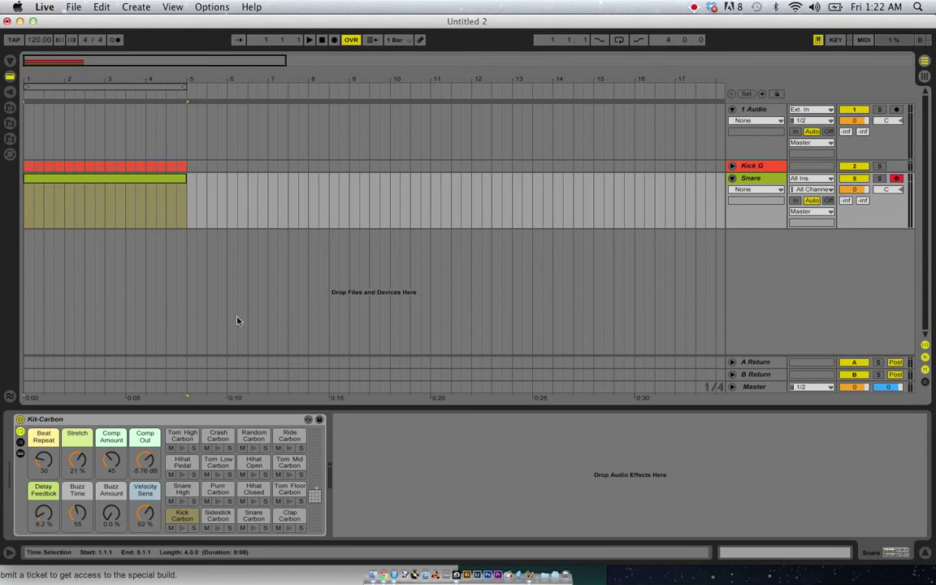
{"action": "left_click", "coordinate": [731, 166]}
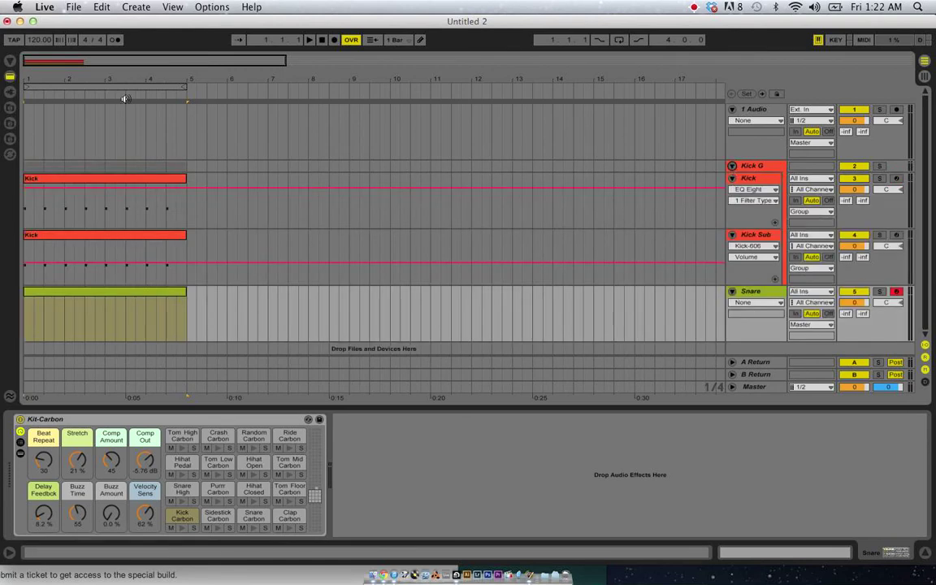
- Put a copy of the kick clip on the Snare track and colour it green
{"action": "left_click", "coordinate": [61, 237]}
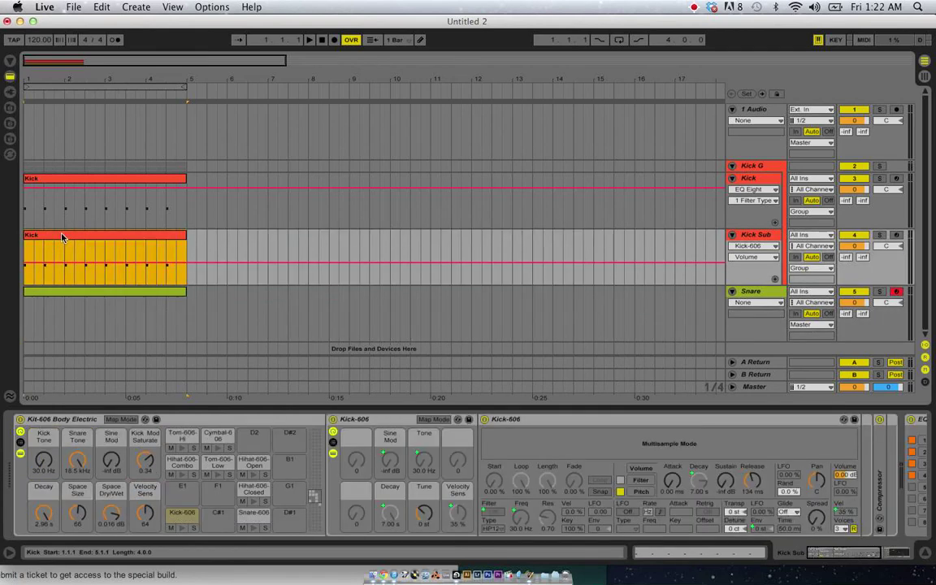
{"action": "left_click", "coordinate": [47, 293]}
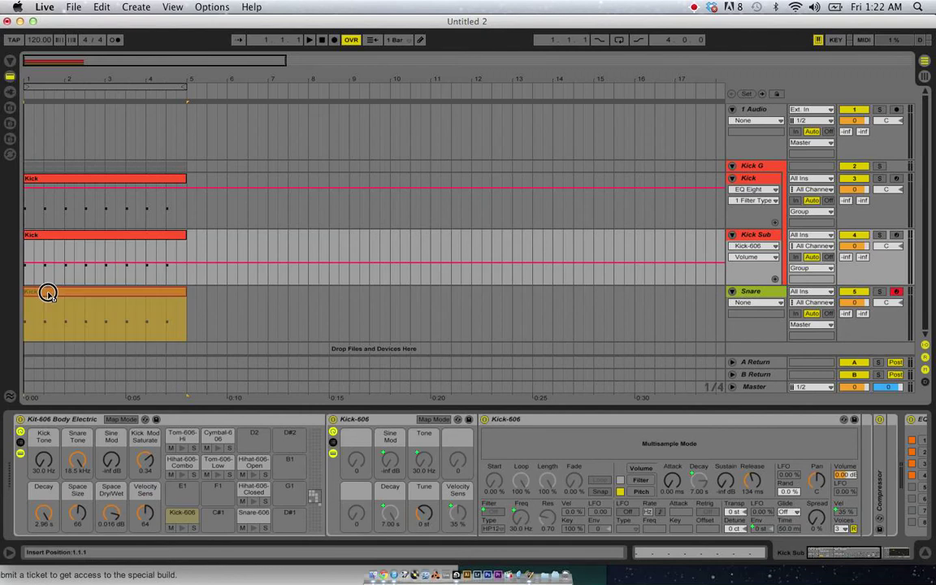
{"action": "right_click", "coordinate": [47, 295]}
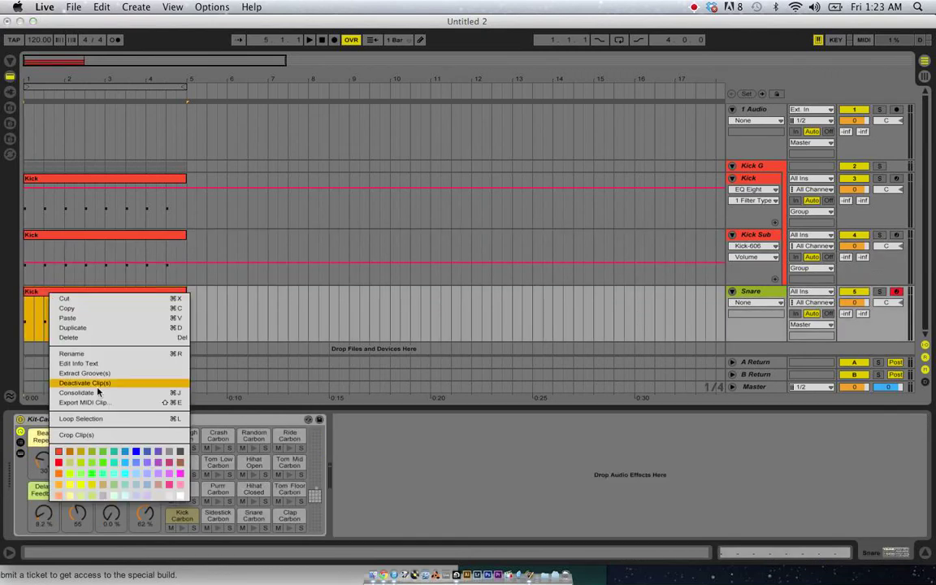
{"action": "left_click", "coordinate": [89, 455]}
- Move the clip's eight notes up to the Snare Carbon row and play back the snare pattern
{"action": "double_click", "coordinate": [91, 295]}
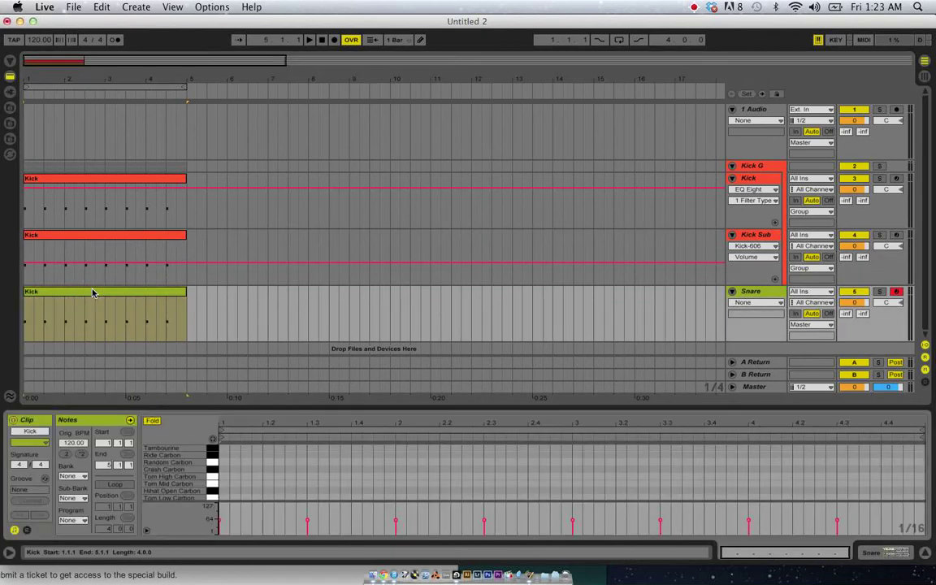
{"action": "scroll", "coordinate": [291, 487], "scroll_direction": "up", "scroll_amount": 2}
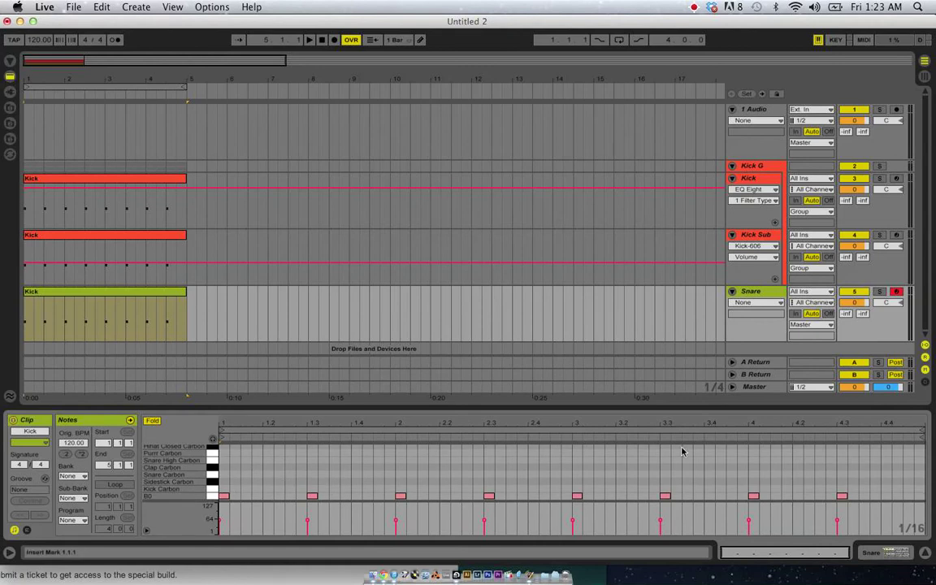
{"action": "left_click_drag", "start_coordinate": [857, 480], "coordinate": [600, 500]}
{"action": "left_click_drag", "start_coordinate": [557, 530], "coordinate": [263, 499]}
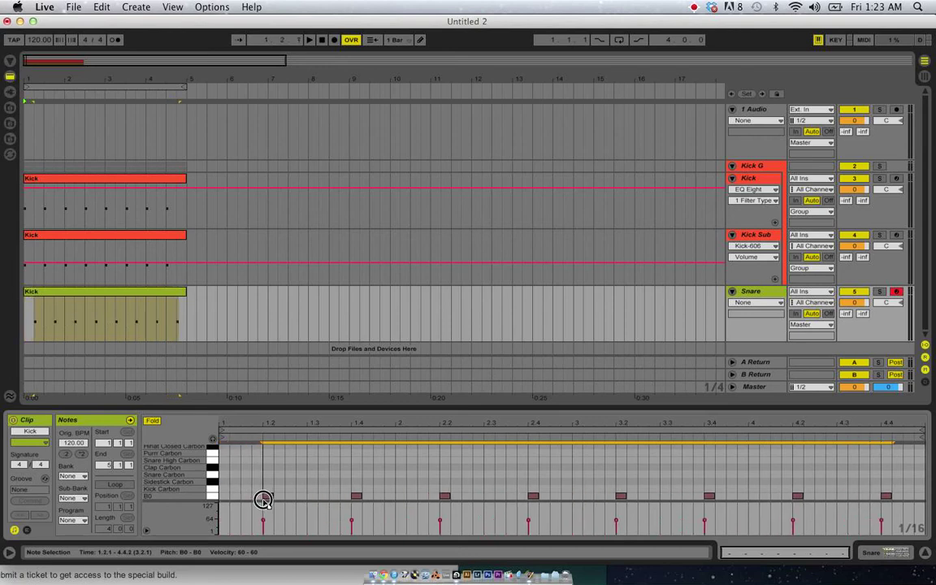
{"action": "left_click_drag", "start_coordinate": [263, 494], "coordinate": [266, 474]}
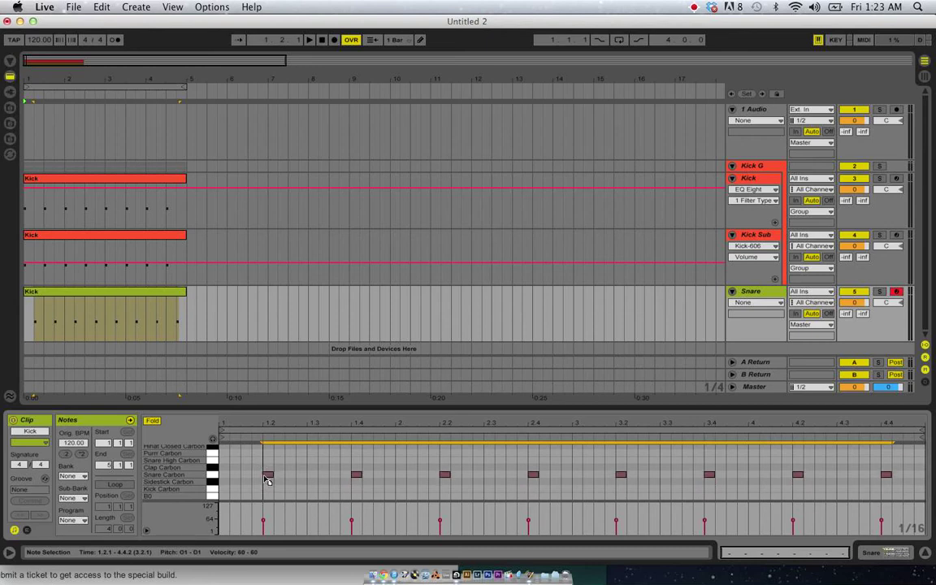
{"action": "left_click", "coordinate": [30, 314]}
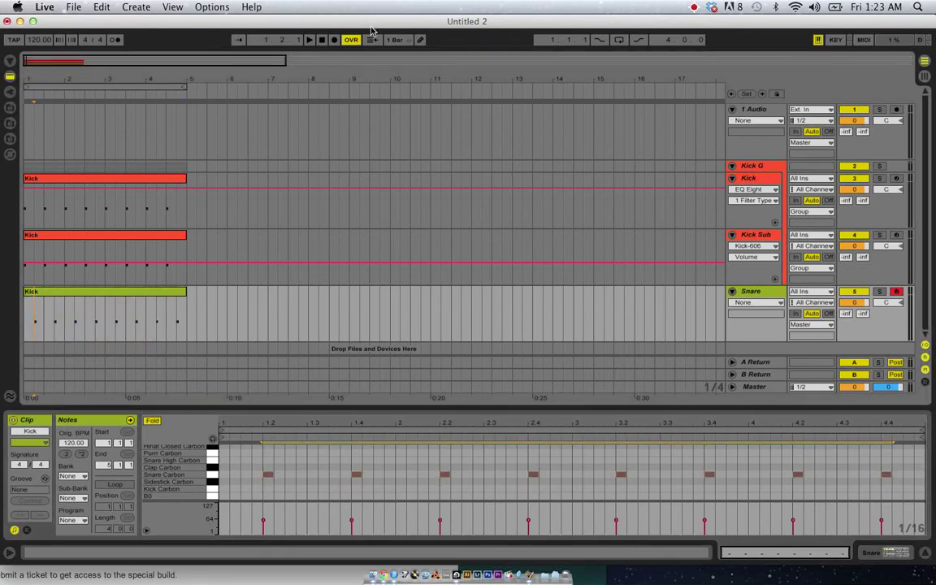
{"action": "left_click", "coordinate": [309, 40]}
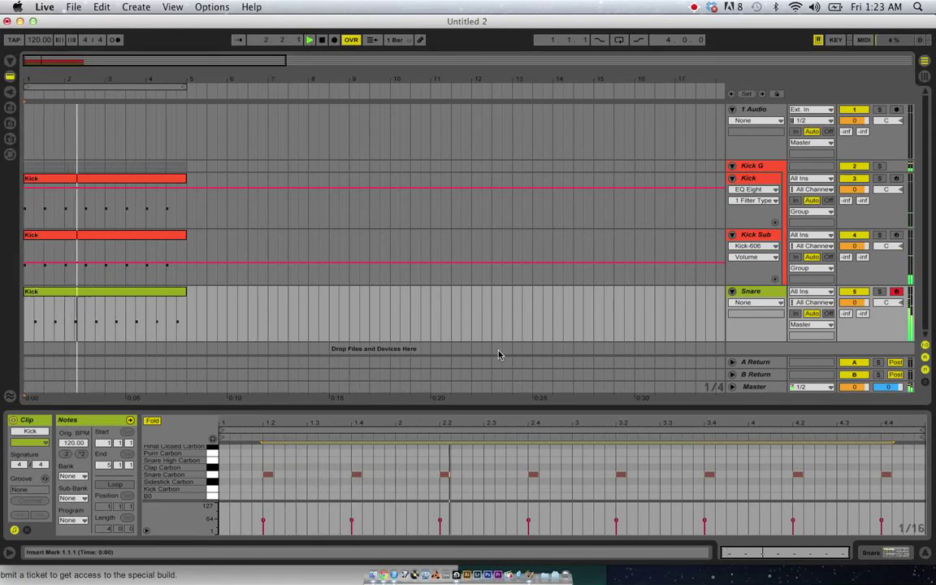
{"action": "key", "text": "space"}
- Duplicate the Snare track to create Snare 2
{"action": "left_click", "coordinate": [757, 295]}
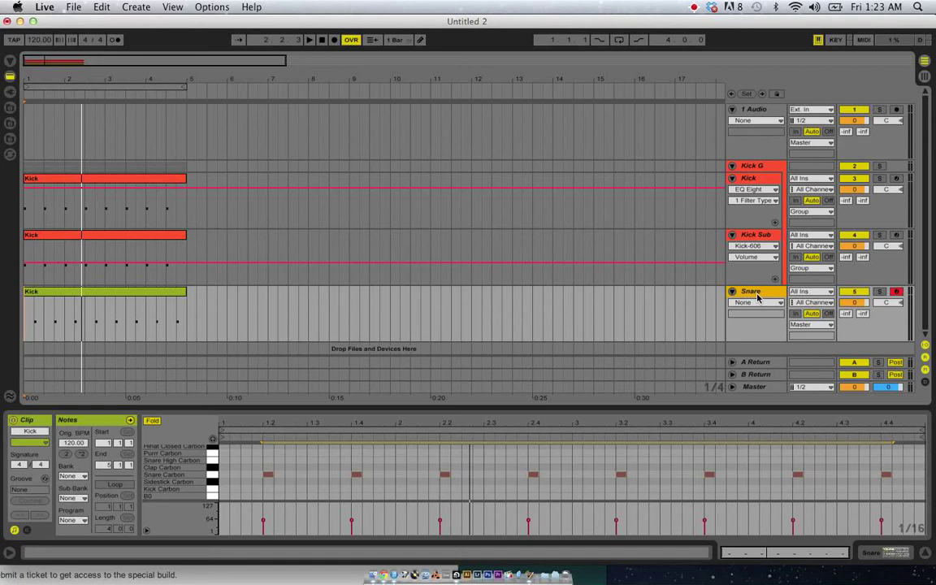
{"action": "key", "text": "super+c"}
{"action": "key", "text": "super+v"}
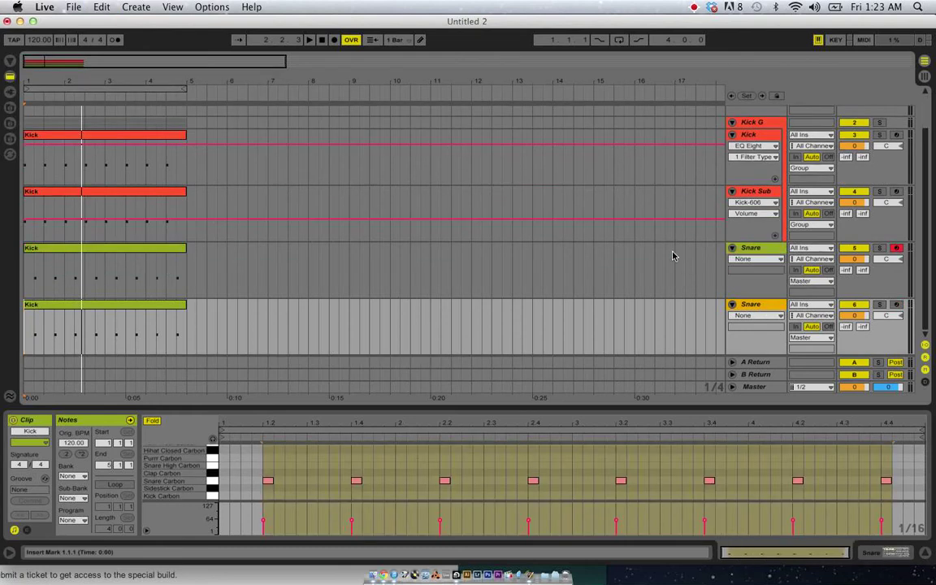
{"action": "left_click", "coordinate": [168, 306]}
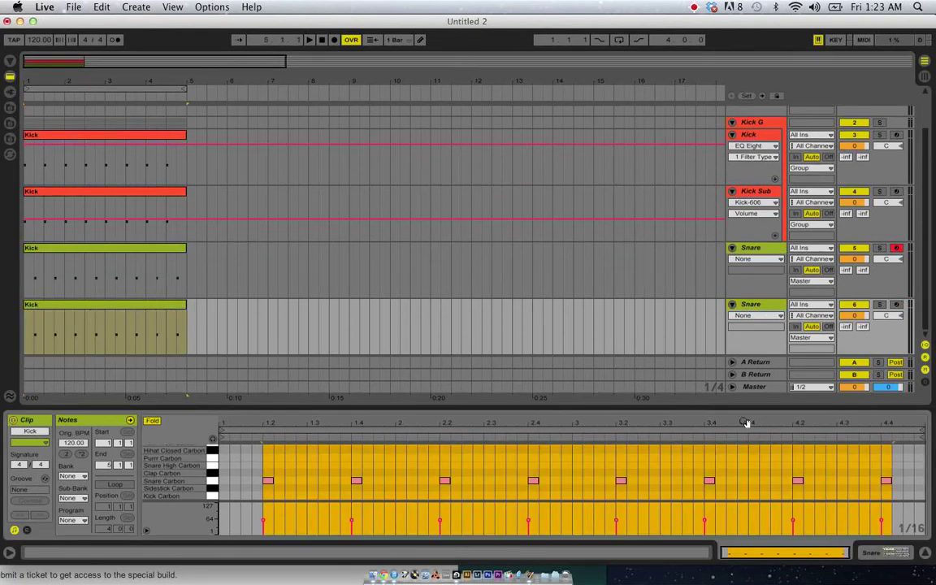
{"action": "left_click", "coordinate": [760, 304]}
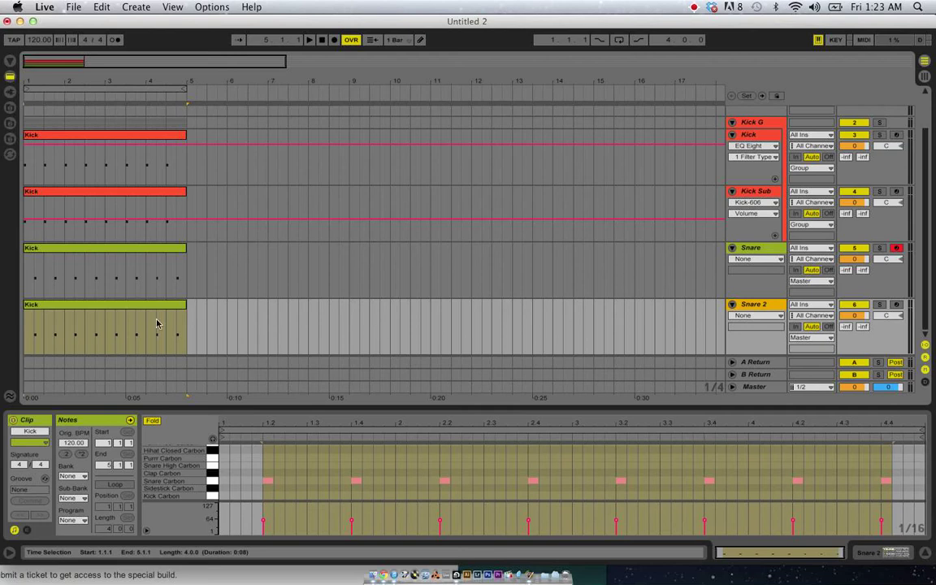
- Rename the two clips Snare and Snare 2
{"action": "left_click_drag", "start_coordinate": [130, 309], "coordinate": [59, 250]}
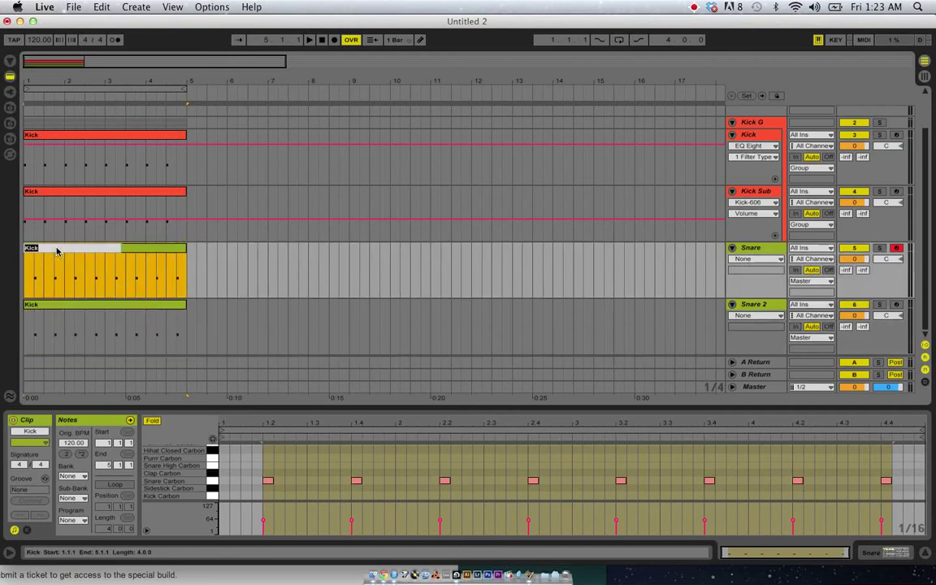
{"action": "type", "text": "Snare"}
{"action": "key", "text": "Return"}
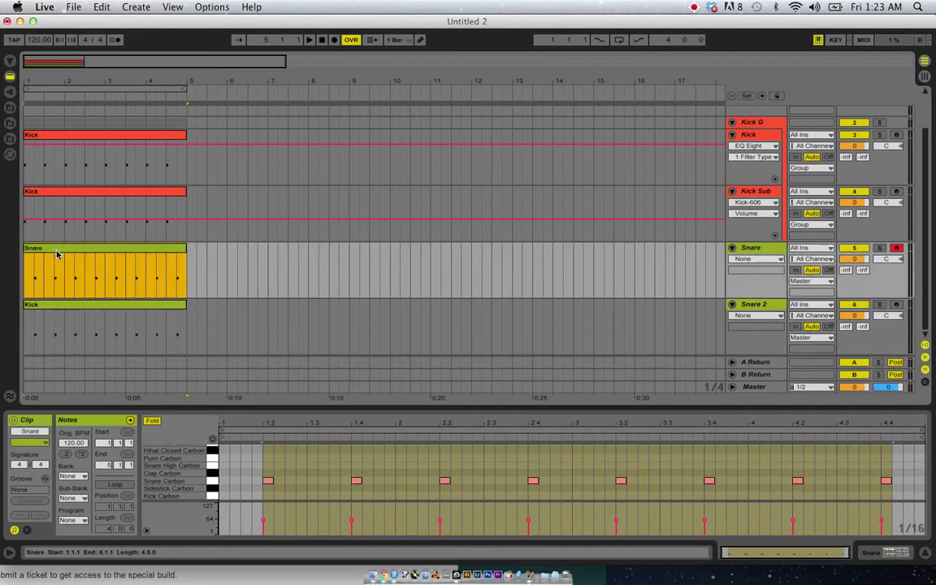
{"action": "left_click", "coordinate": [45, 304]}
{"action": "key", "text": "super+r"}
{"action": "type", "text": "Sn"}
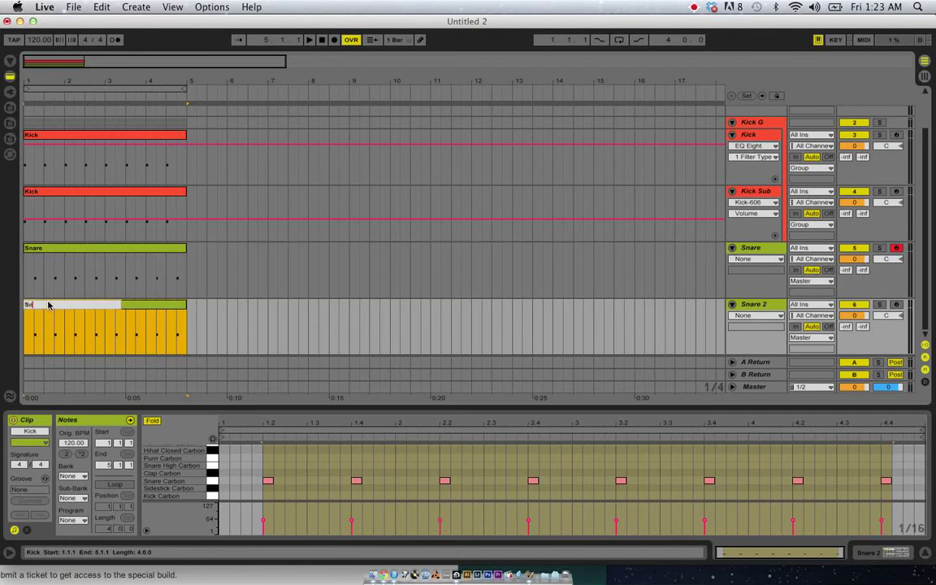
{"action": "type", "text": "are 2"}
{"action": "key", "text": "Return"}
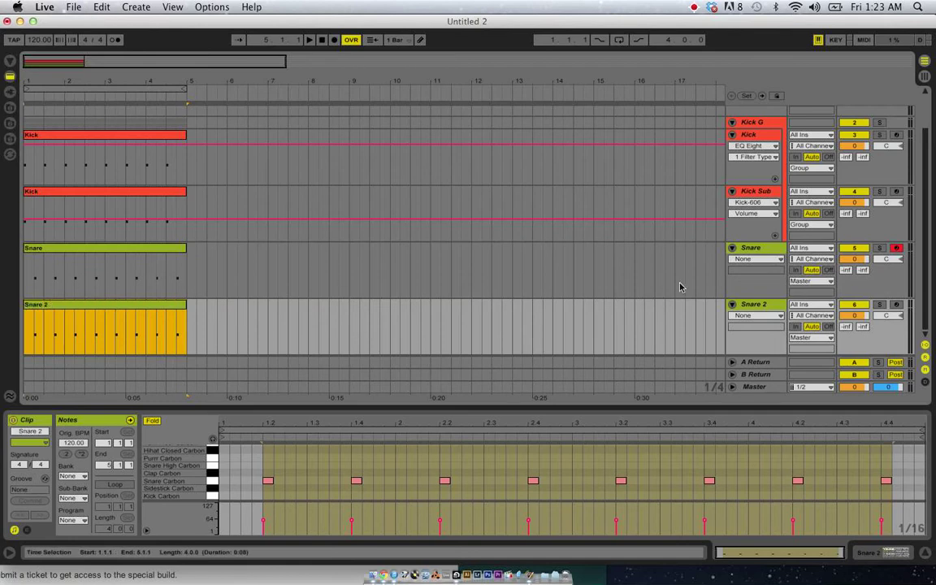
{"action": "left_click", "coordinate": [761, 305]}
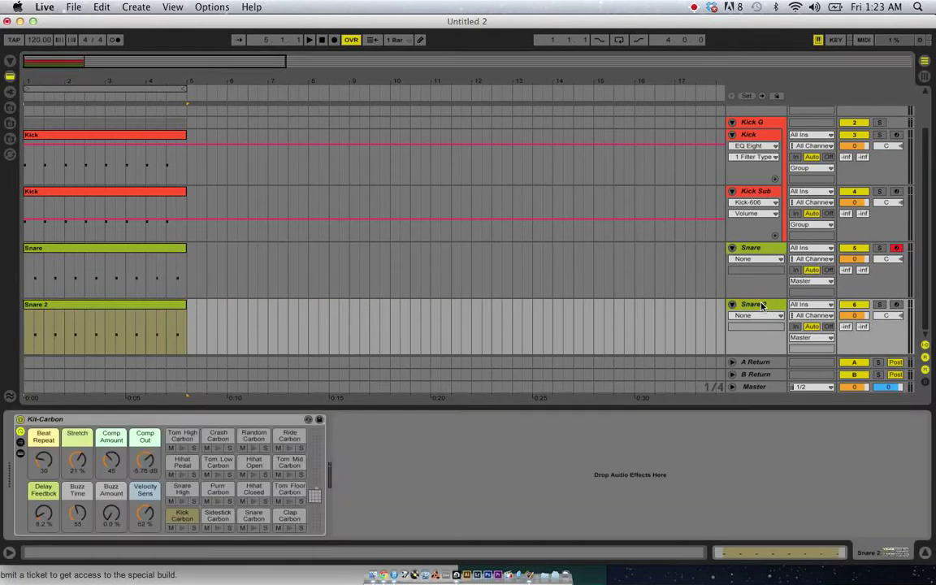
- Move all notes in the Snare 2 clip up to the Clap Carbon row
{"action": "left_click", "coordinate": [125, 308]}
{"action": "left_click", "coordinate": [356, 476]}
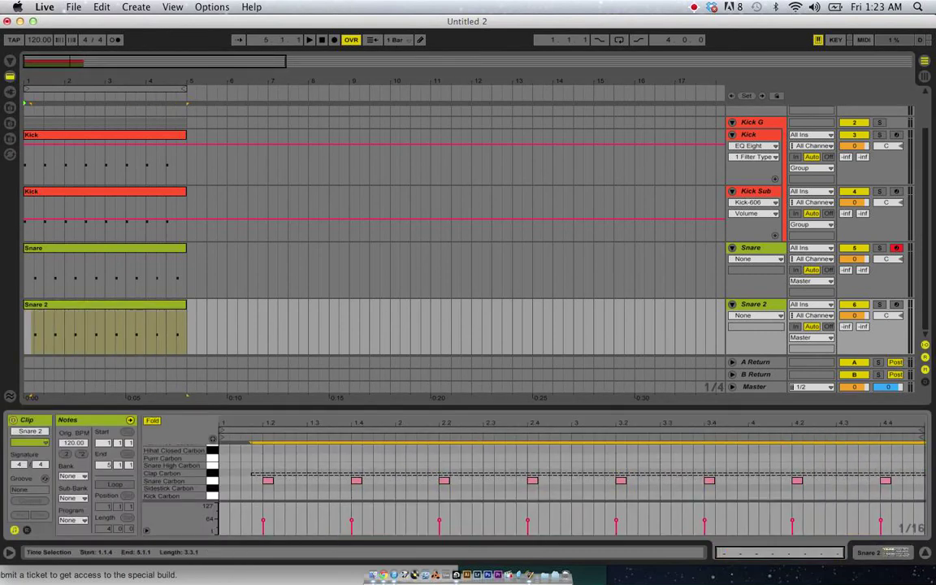
{"action": "key", "text": "super+a"}
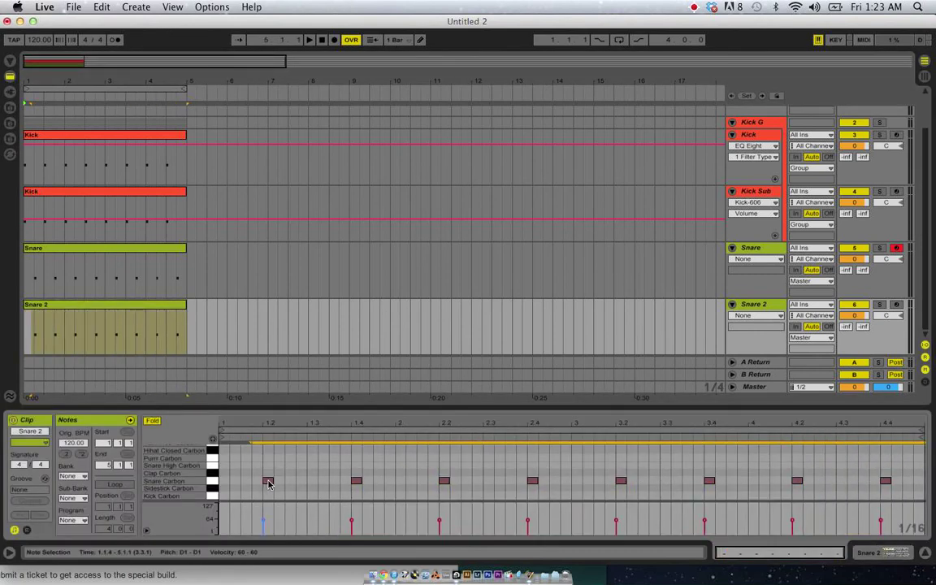
{"action": "left_click_drag", "start_coordinate": [269, 484], "coordinate": [268, 477]}
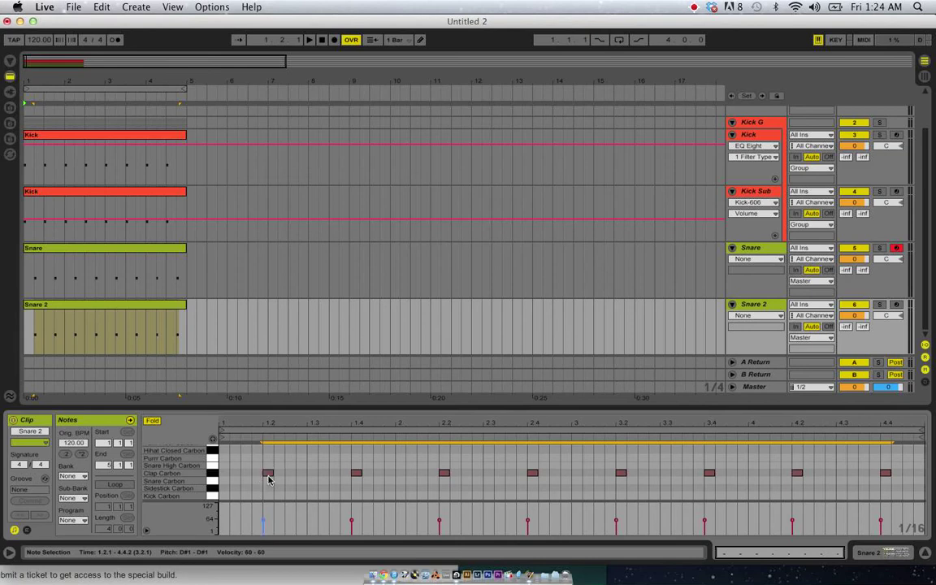
- Audition Snare 2 and Snare with solos, ending with both soloed and playback stopped
{"action": "left_click", "coordinate": [759, 308]}
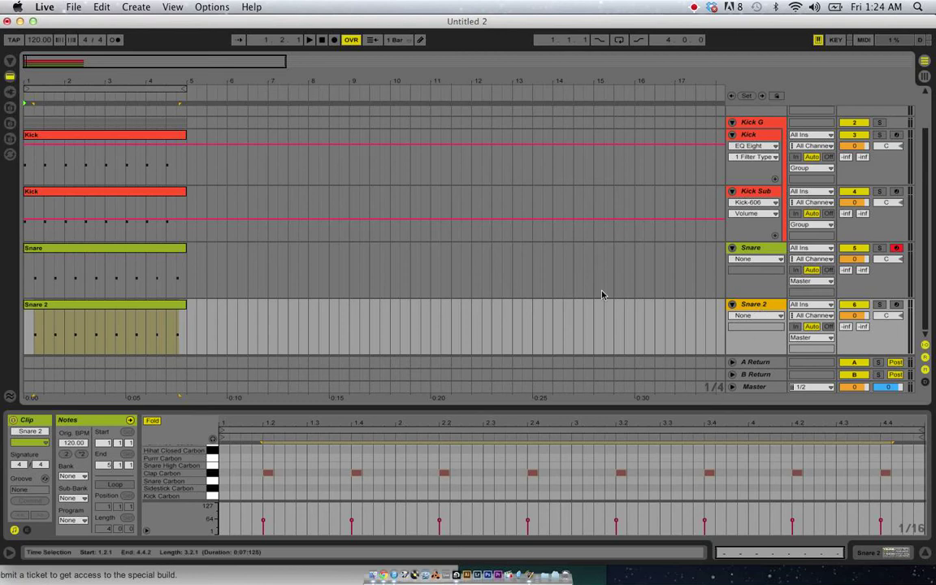
{"action": "left_click", "coordinate": [879, 305]}
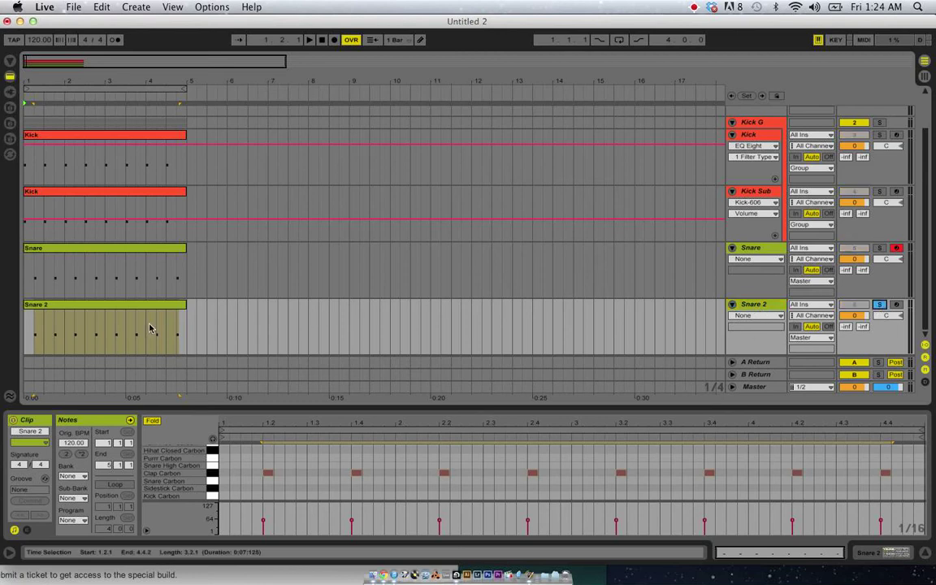
{"action": "left_click", "coordinate": [56, 329]}
{"action": "key", "text": "space"}
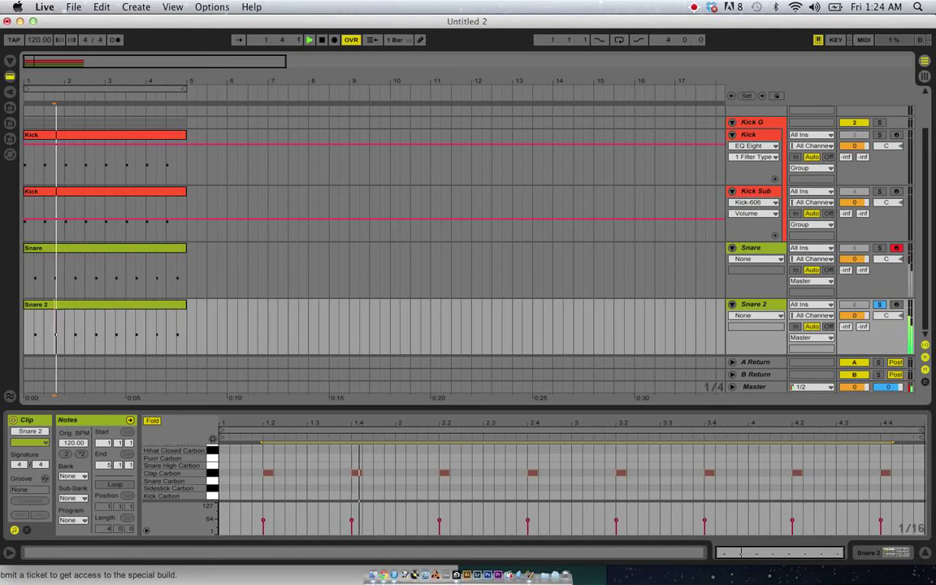
{"action": "key", "text": "space"}
{"action": "left_click", "coordinate": [879, 248]}
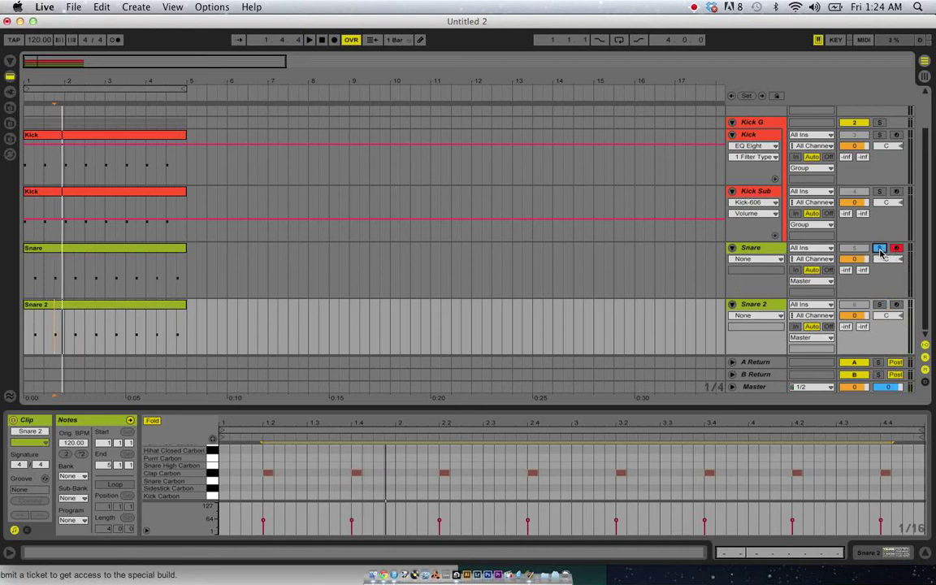
{"action": "key", "text": "space"}
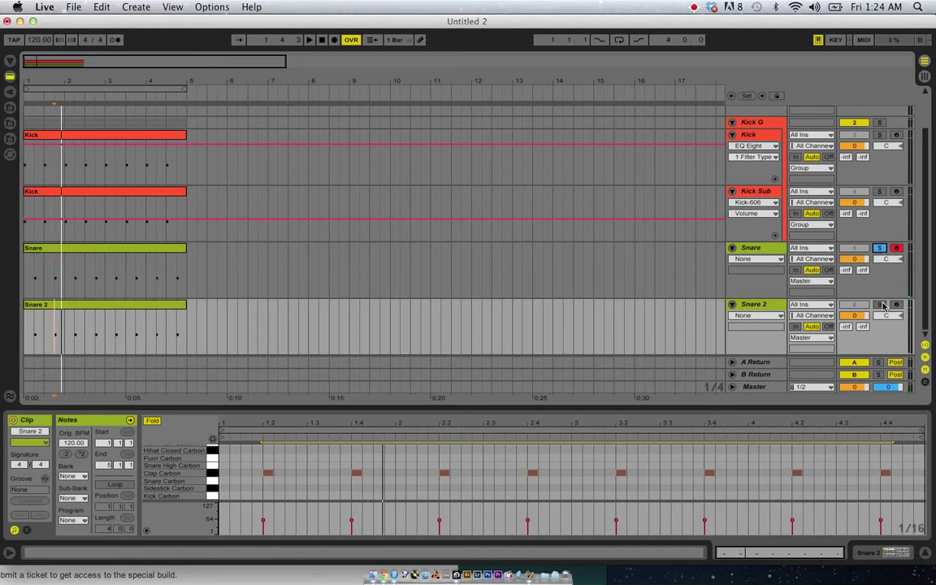
{"action": "left_click", "coordinate": [880, 305], "text": "super"}
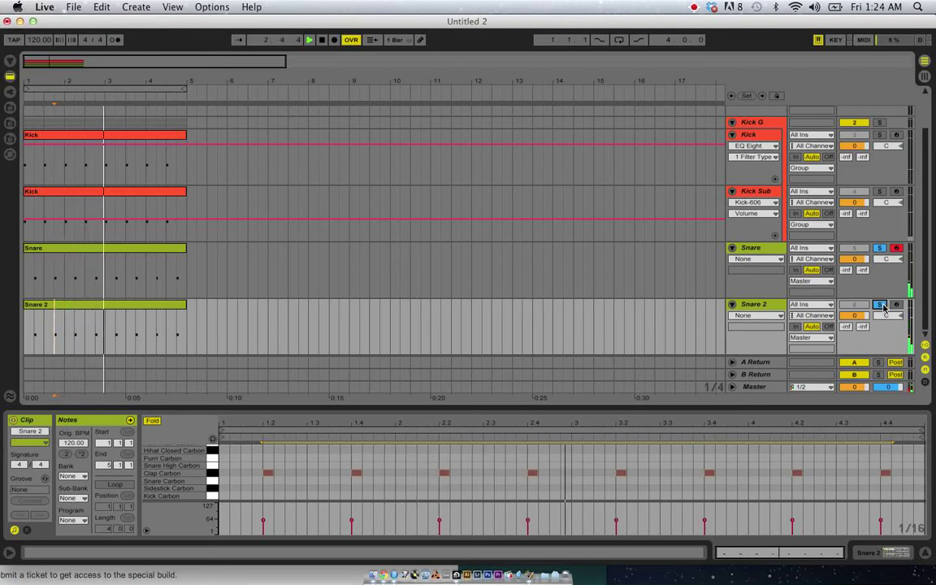
{"action": "key", "text": "space"}
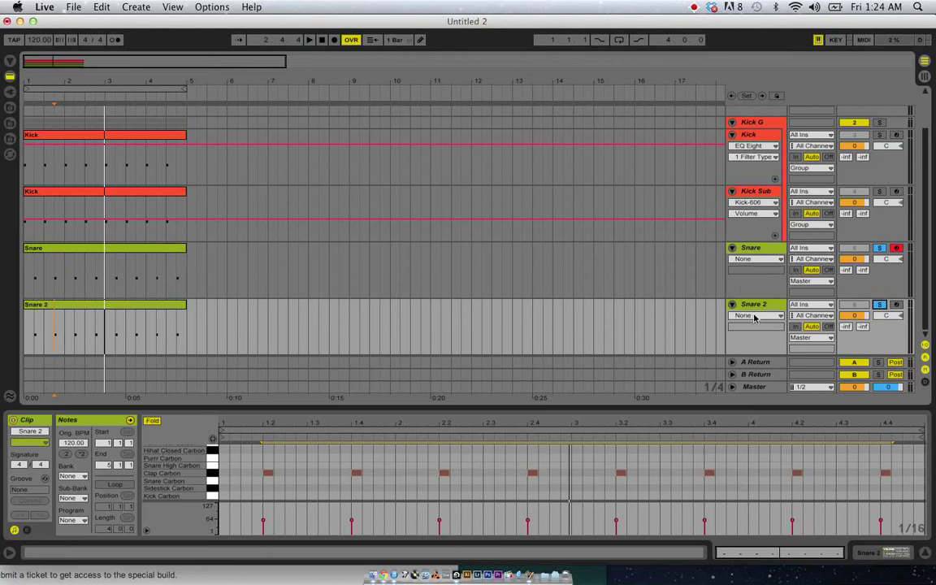
- Duplicate the Snare 2 track to create Snare 3
{"action": "left_click", "coordinate": [756, 309]}
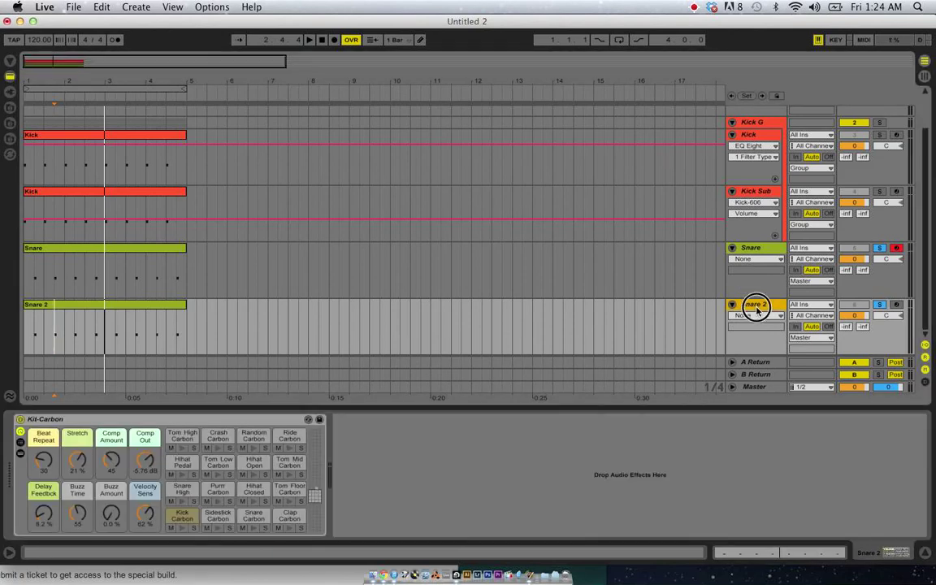
{"action": "key", "text": "super+c"}
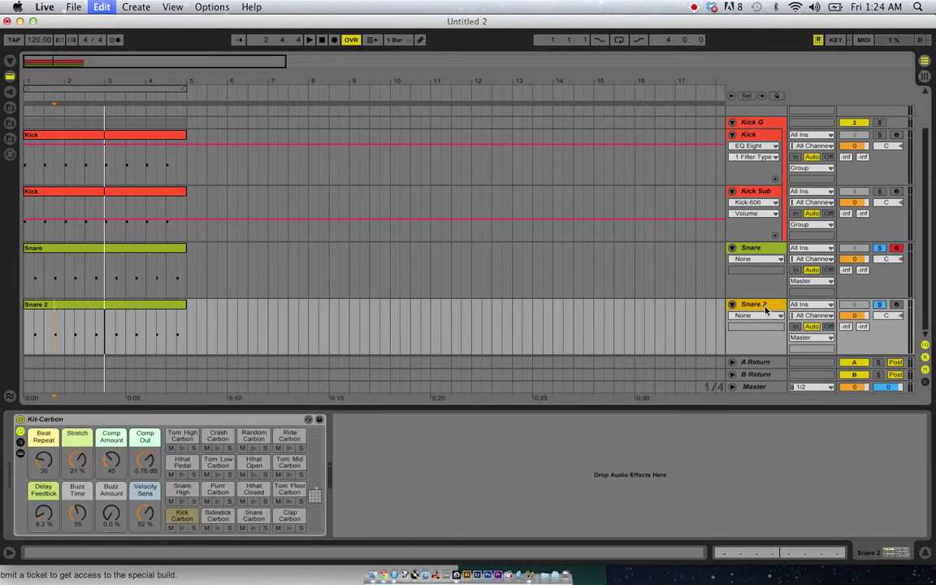
{"action": "key", "text": "super+v"}
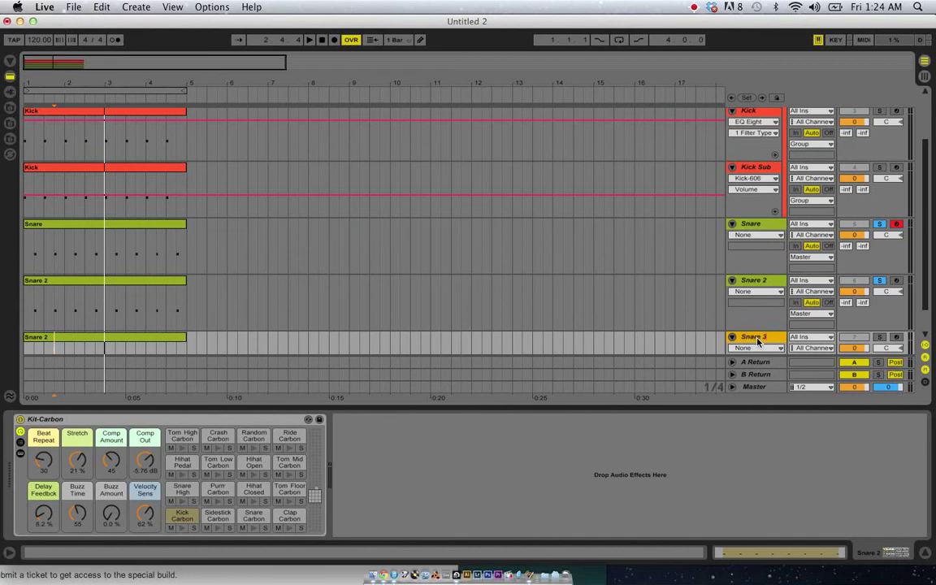
- Rename the new track's clip to Snare 3
{"action": "left_click", "coordinate": [58, 342]}
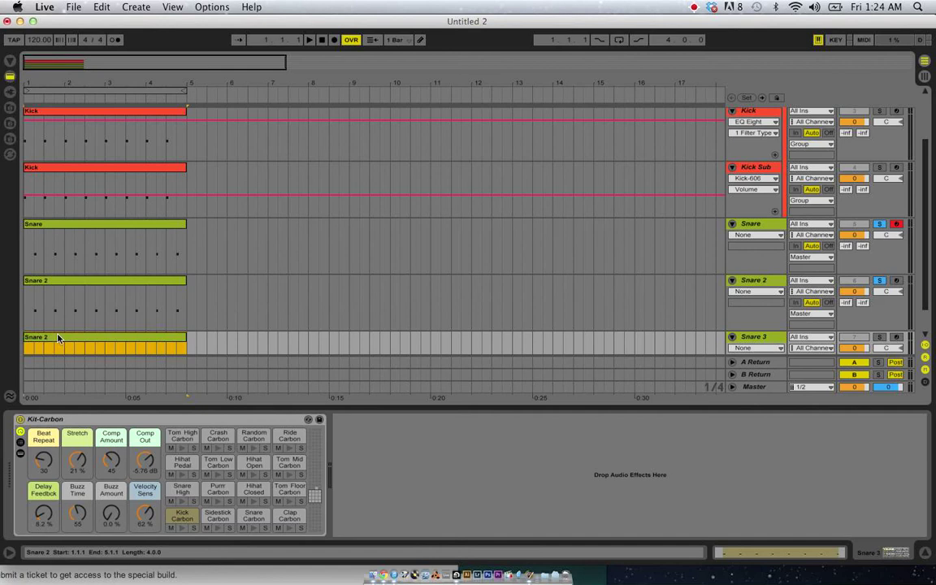
{"action": "scroll", "coordinate": [57, 337], "scroll_direction": "down", "scroll_amount": 1}
{"action": "type", "text": "3"}
{"action": "key", "text": "Return"}
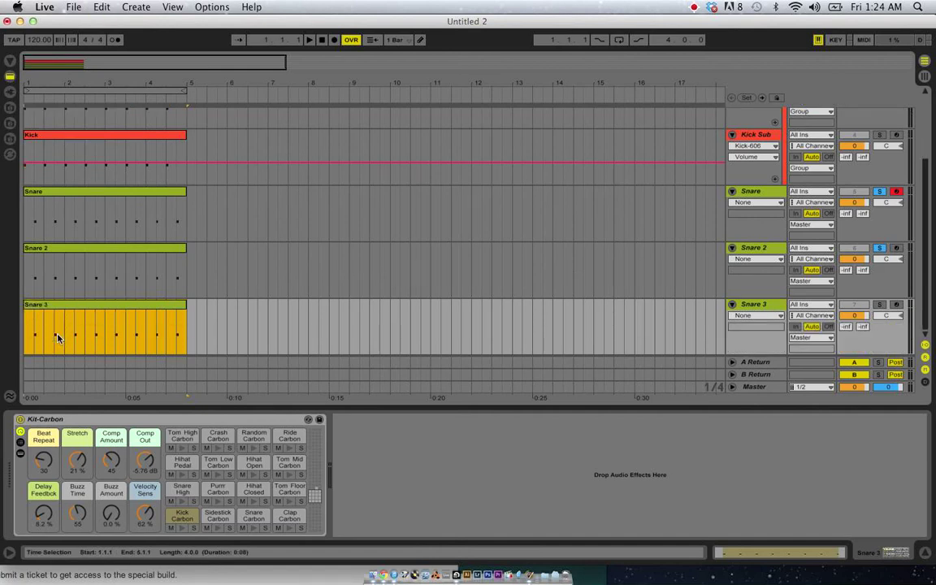
{"action": "double_click", "coordinate": [61, 322]}
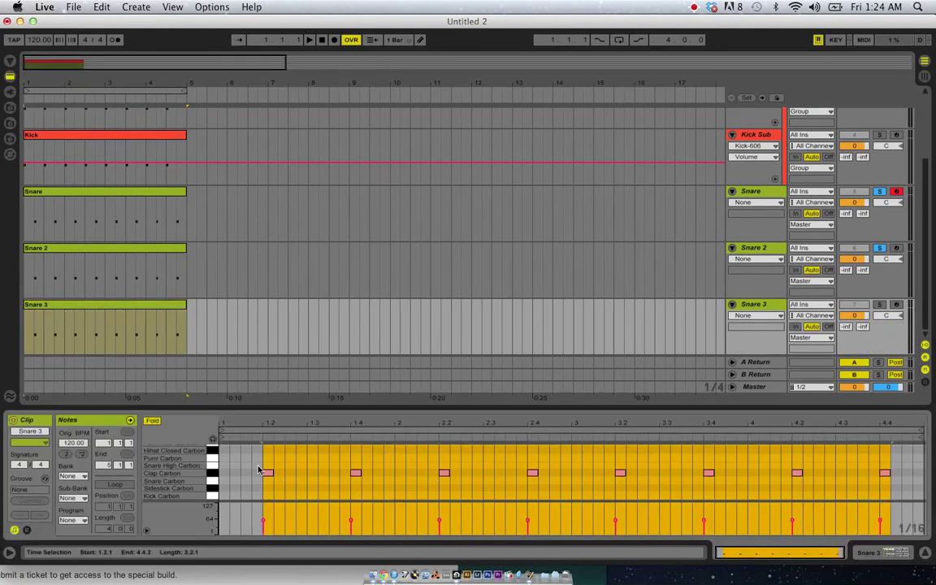
- Move Snare 3's notes from Clap Carbon up to Snare High Carbon and solo the track
{"action": "left_click_drag", "start_coordinate": [255, 467], "coordinate": [902, 481]}
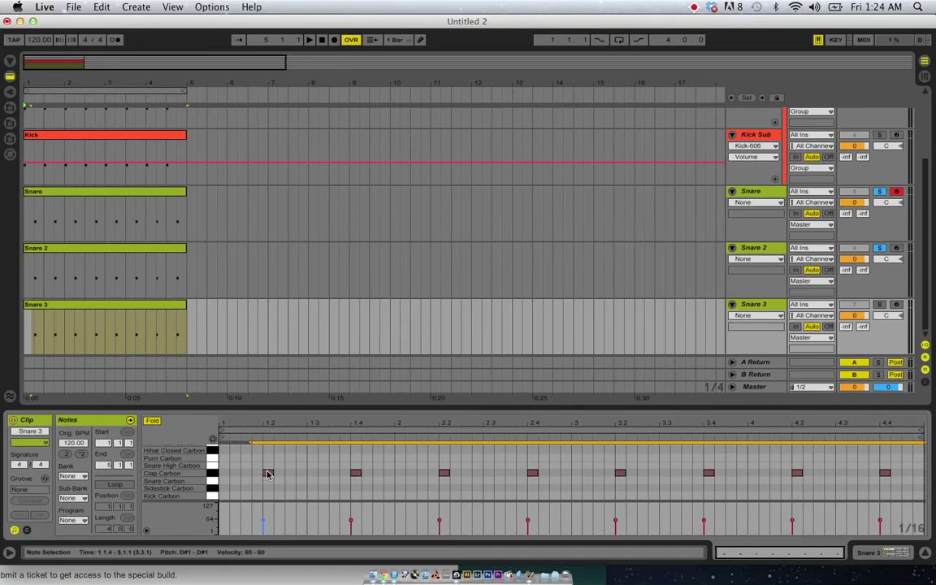
{"action": "left_click_drag", "start_coordinate": [268, 474], "coordinate": [268, 467]}
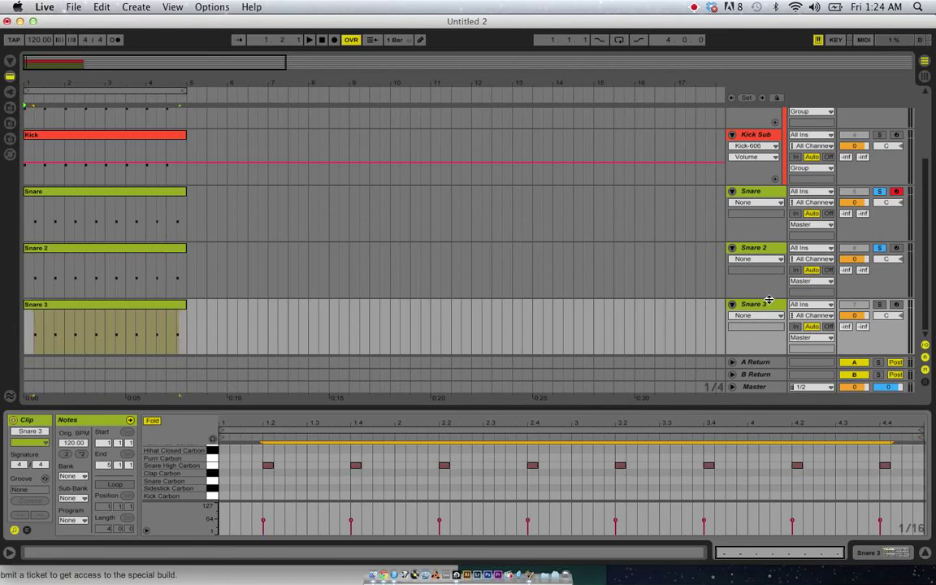
{"action": "left_click", "coordinate": [880, 304]}
- Audition Snare 3 with Snare 2 and Snare soloed, then clear the solos and stop
{"action": "left_click", "coordinate": [55, 342]}
{"action": "key", "text": "space"}
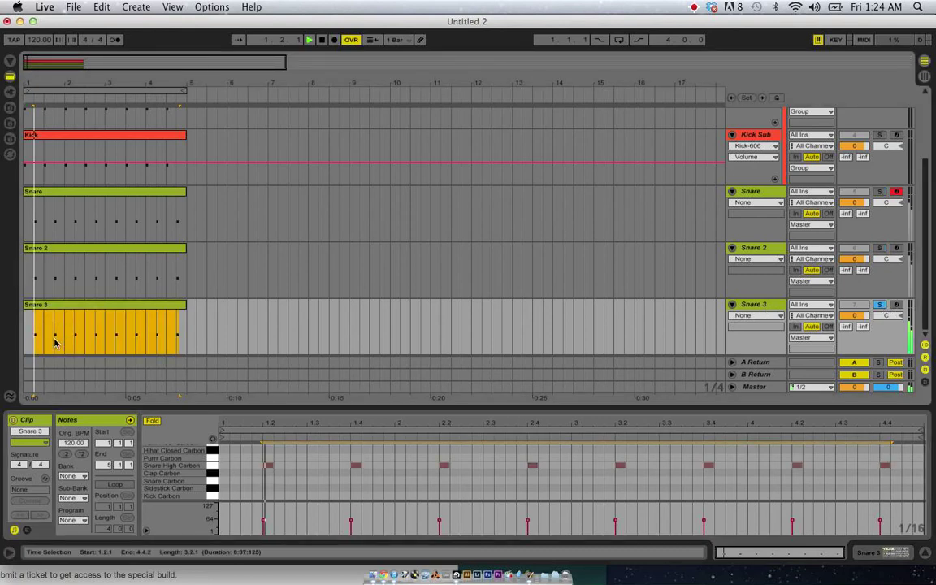
{"action": "left_click", "coordinate": [879, 247]}
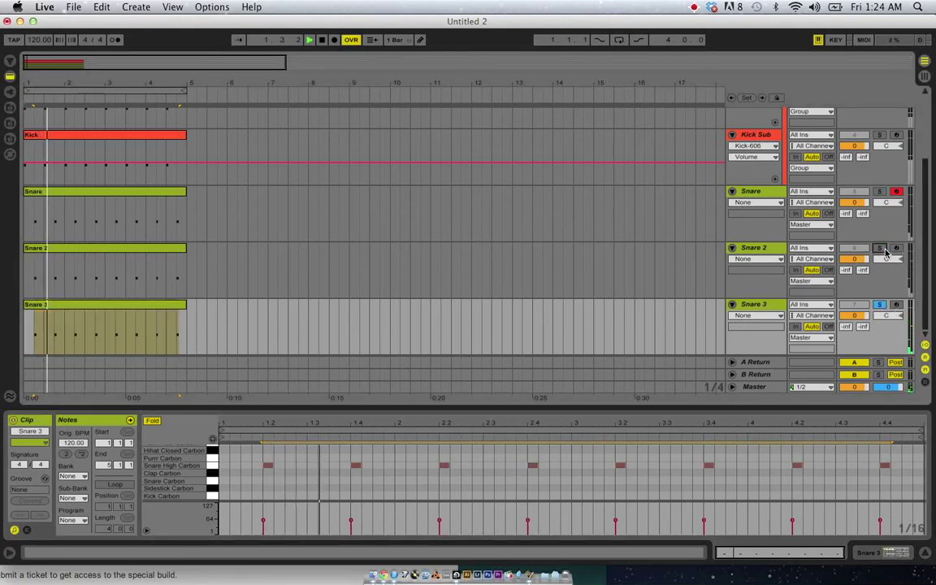
{"action": "left_click", "coordinate": [881, 191]}
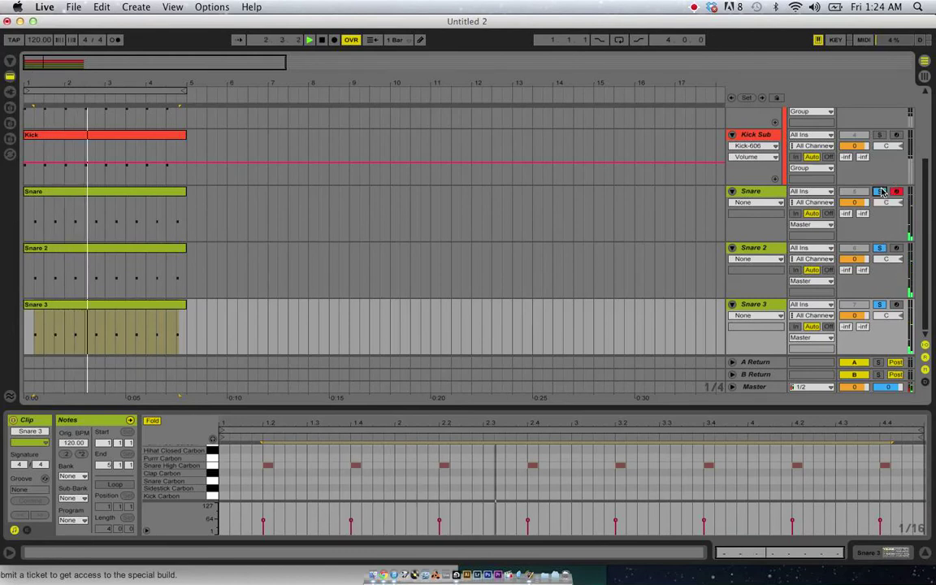
{"action": "left_click", "coordinate": [881, 191]}
{"action": "key", "text": "space"}
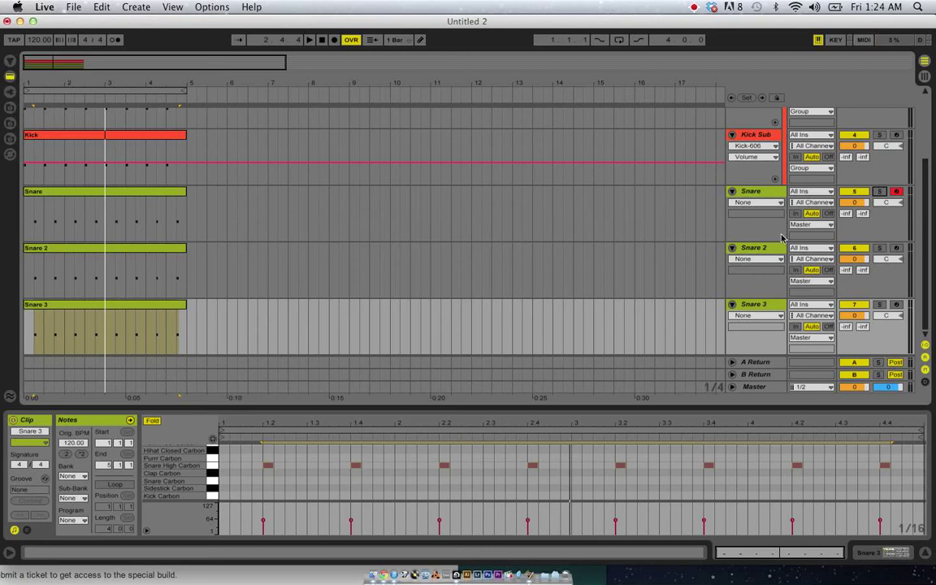
- Group Snare, Snare 2 and Snare 3 into a new group track named Snare G
{"action": "left_click", "coordinate": [761, 306]}
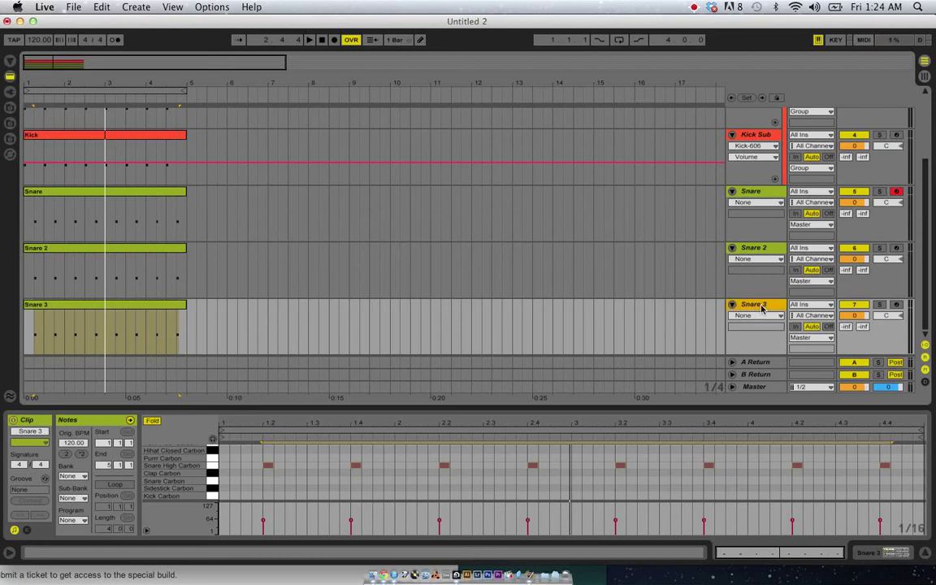
{"action": "left_click", "coordinate": [754, 248]}
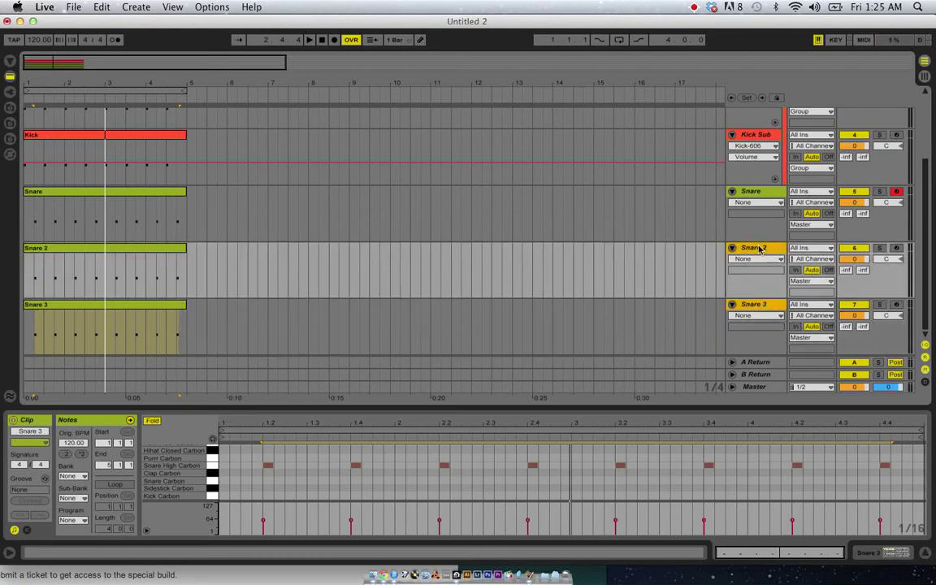
{"action": "left_click", "coordinate": [755, 191]}
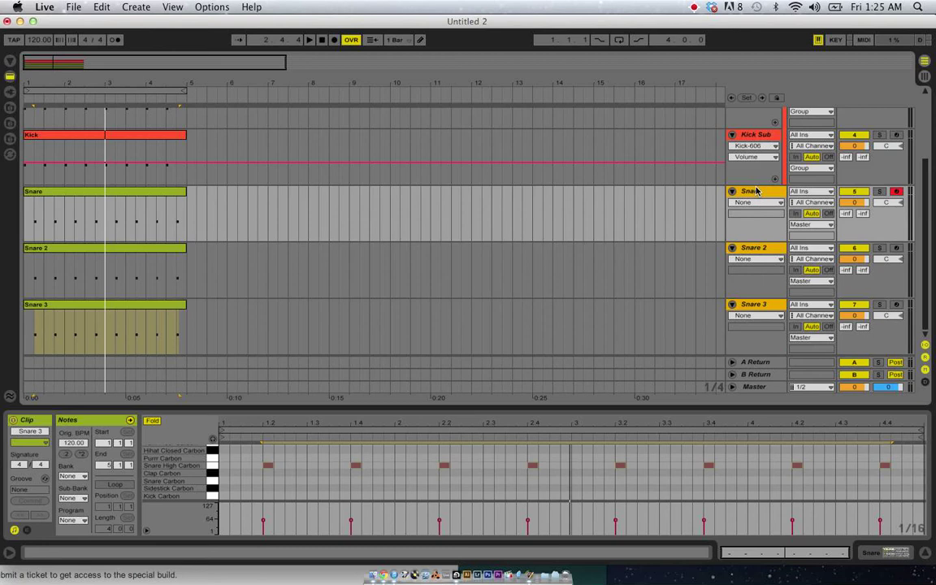
{"action": "key", "text": "super+g"}
{"action": "key", "text": "super+r"}
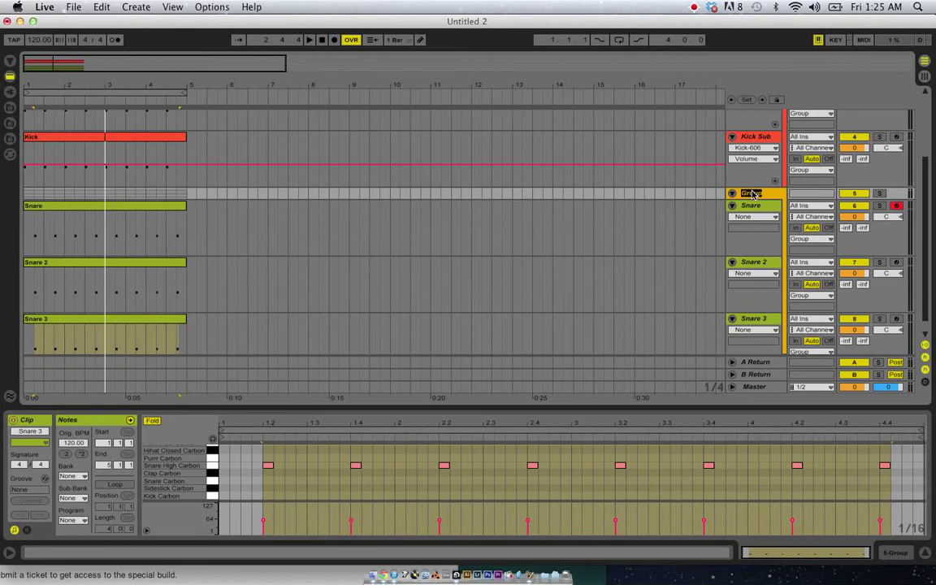
{"action": "type", "text": "Snare G"}
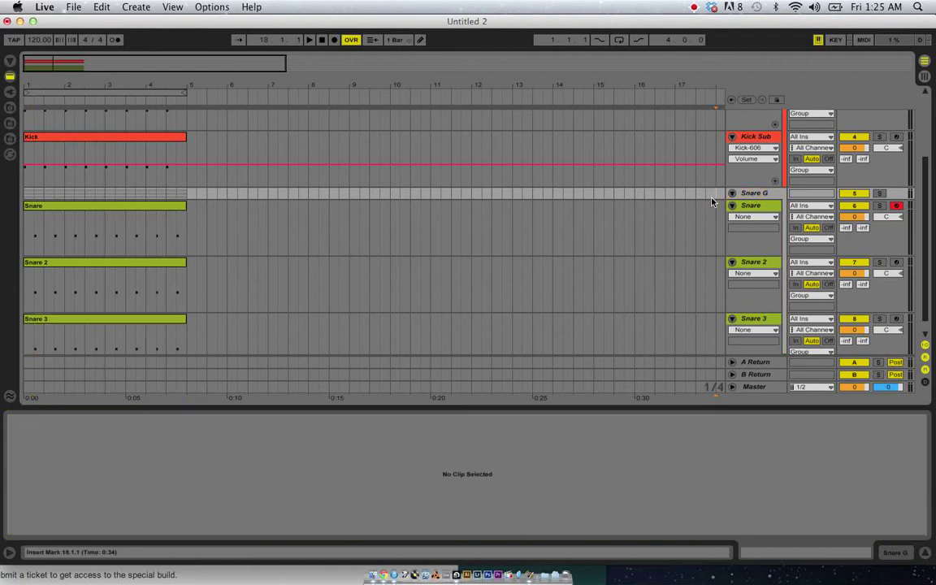
- Colour the Snare G group yellow-green and fold the Snare track
{"action": "right_click", "coordinate": [746, 193]}
{"action": "left_click", "coordinate": [794, 345]}
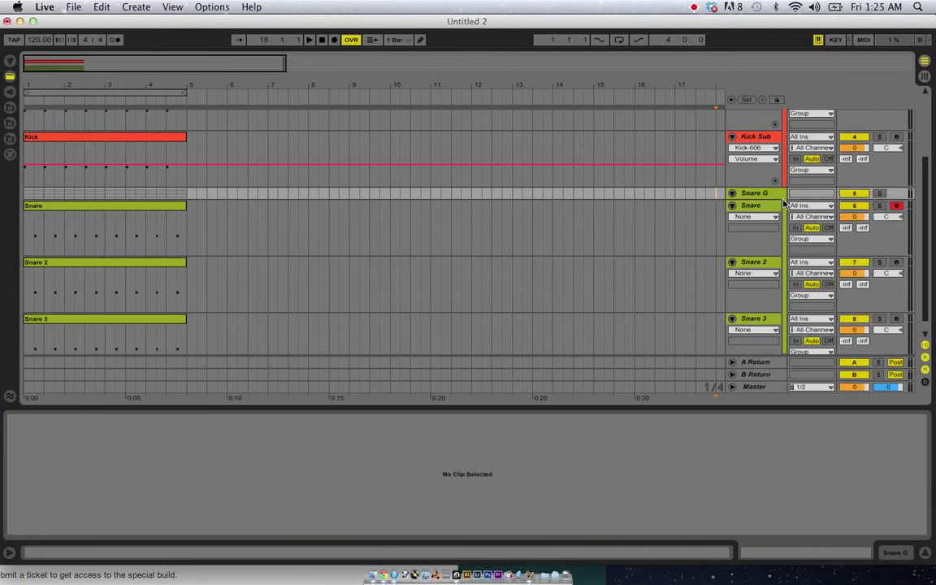
{"action": "left_click", "coordinate": [733, 205]}
- Fold the Snare 2, Snare 3, Kick Sub and Kick tracks
{"action": "left_click", "coordinate": [732, 218]}
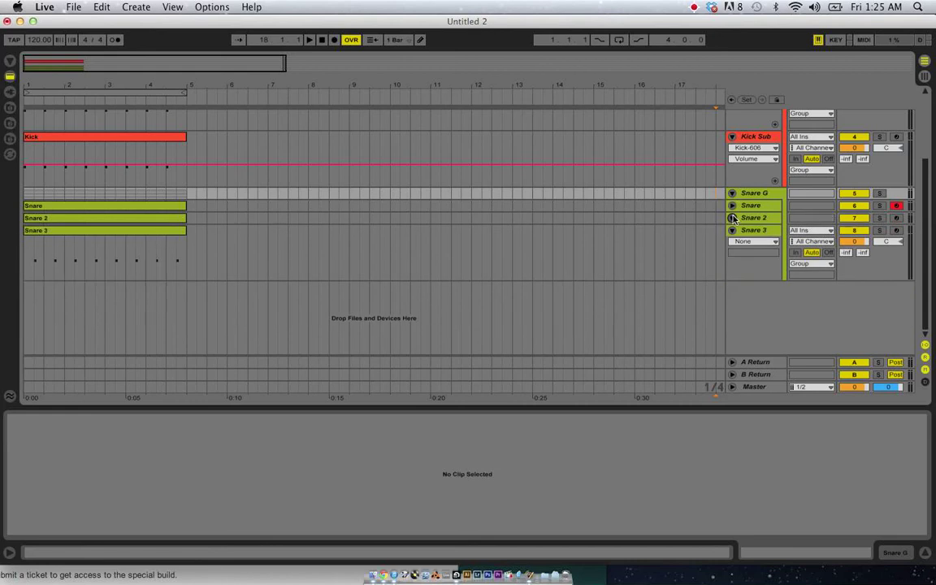
{"action": "left_click", "coordinate": [732, 230]}
{"action": "scroll", "coordinate": [733, 231], "scroll_direction": "up", "scroll_amount": 3}
{"action": "left_click", "coordinate": [733, 241]}
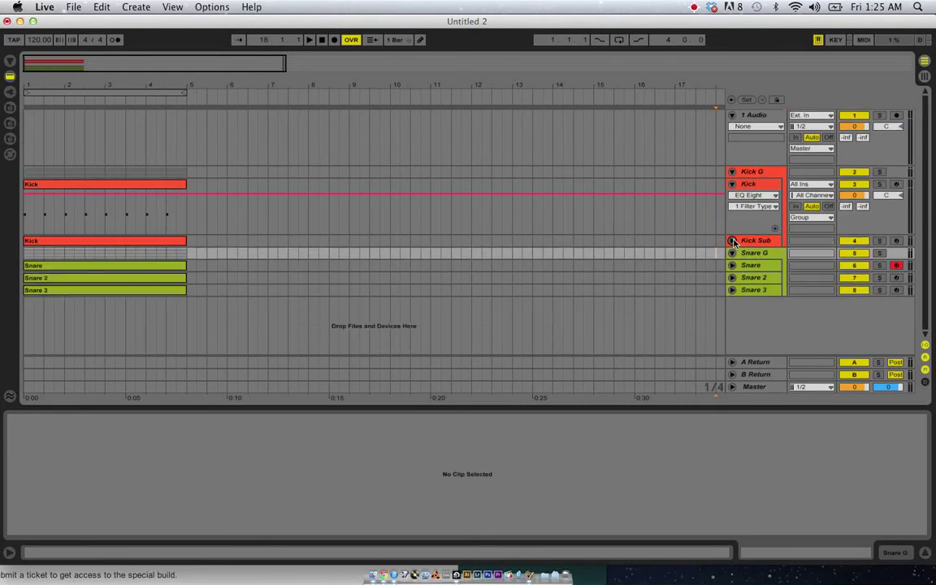
{"action": "left_click", "coordinate": [732, 183]}
- Collapse the Kick G and Snare G group tracks to single header rows
{"action": "left_click", "coordinate": [751, 173]}
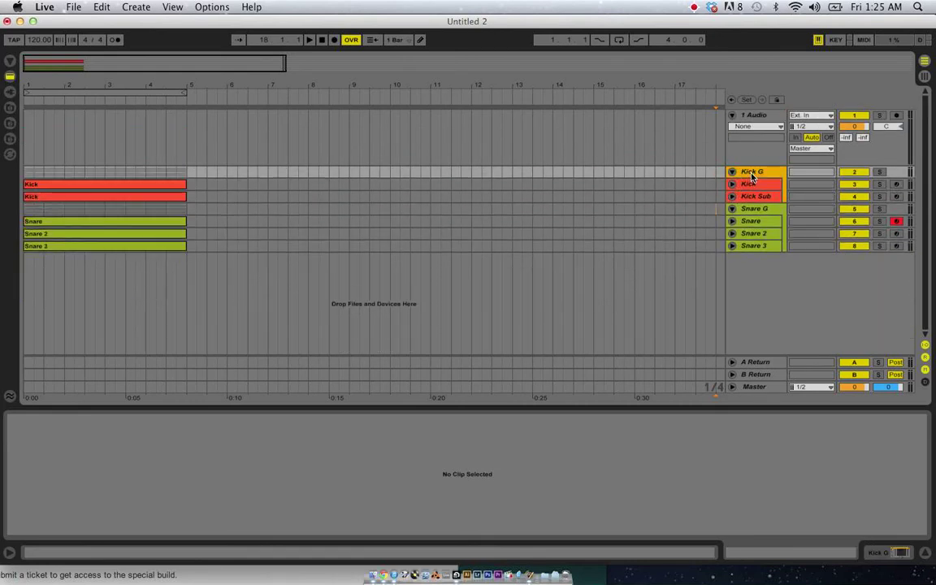
{"action": "left_click", "coordinate": [751, 209]}
{"action": "left_click", "coordinate": [764, 172]}
{"action": "left_click", "coordinate": [733, 172]}
{"action": "left_click", "coordinate": [732, 184]}
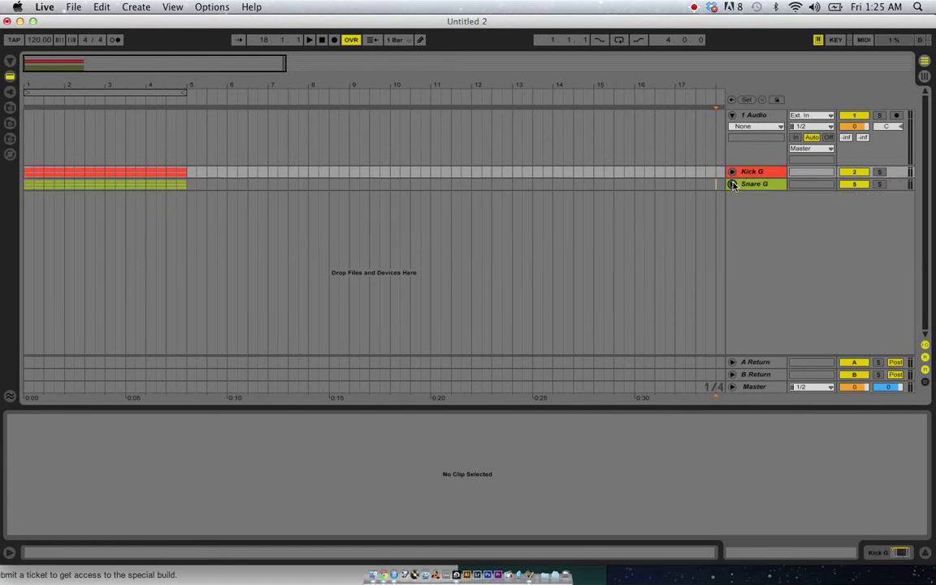
{"action": "left_click", "coordinate": [761, 186]}
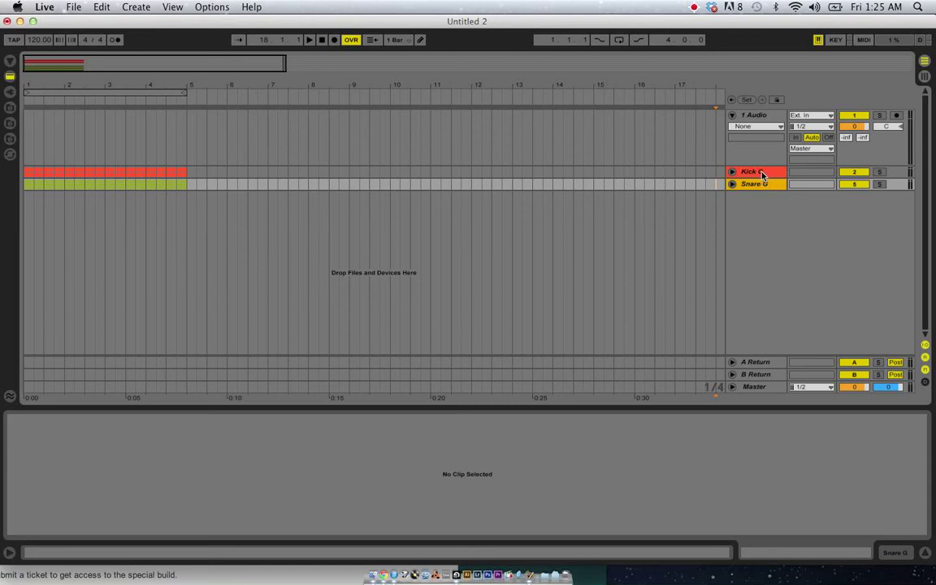
{"action": "left_click", "coordinate": [761, 173]}
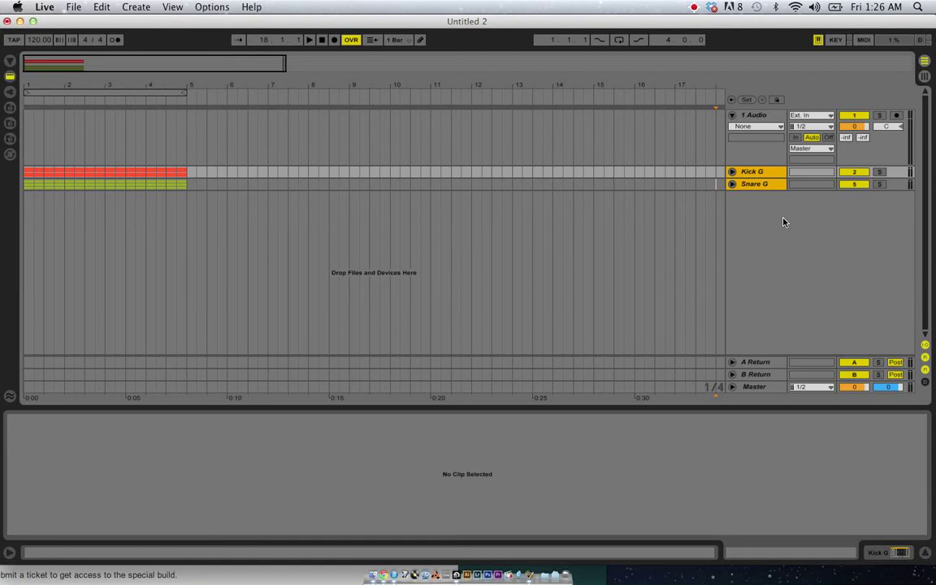
- Show the input/output section and confirm Kick G and Snare G output to Master
{"action": "key", "text": "super+alt+i"}
{"action": "key", "text": "super+alt+i"}
{"action": "key", "text": "super+alt+i"}
{"action": "key", "text": "super+alt+i"}
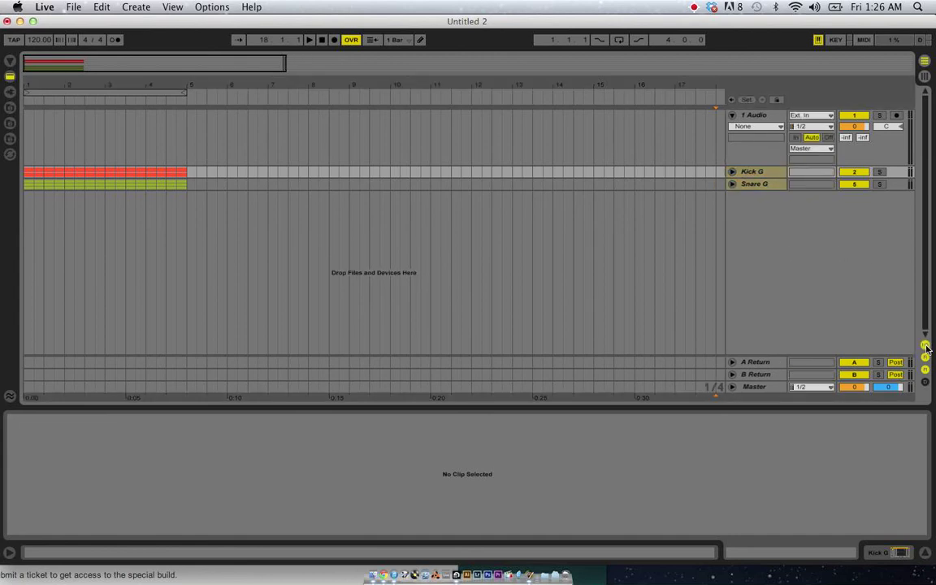
{"action": "left_click", "coordinate": [732, 184]}
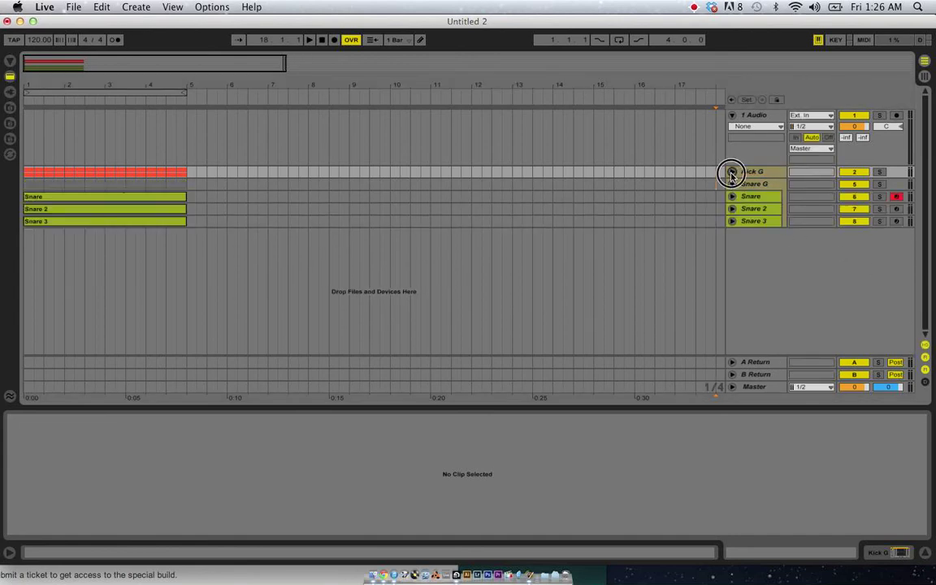
{"action": "left_click", "coordinate": [733, 171]}
{"action": "key", "text": "alt+plus"}
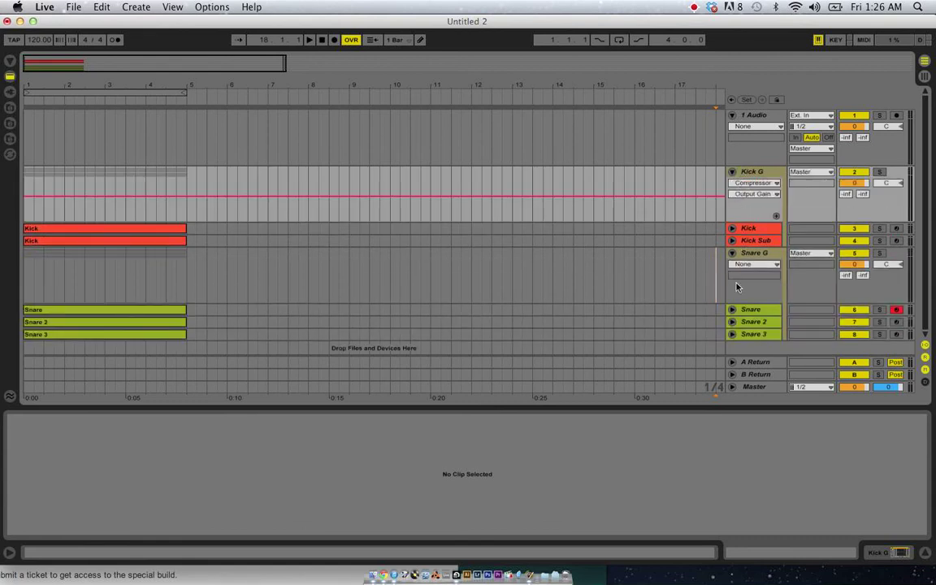
{"action": "left_click", "coordinate": [811, 171]}
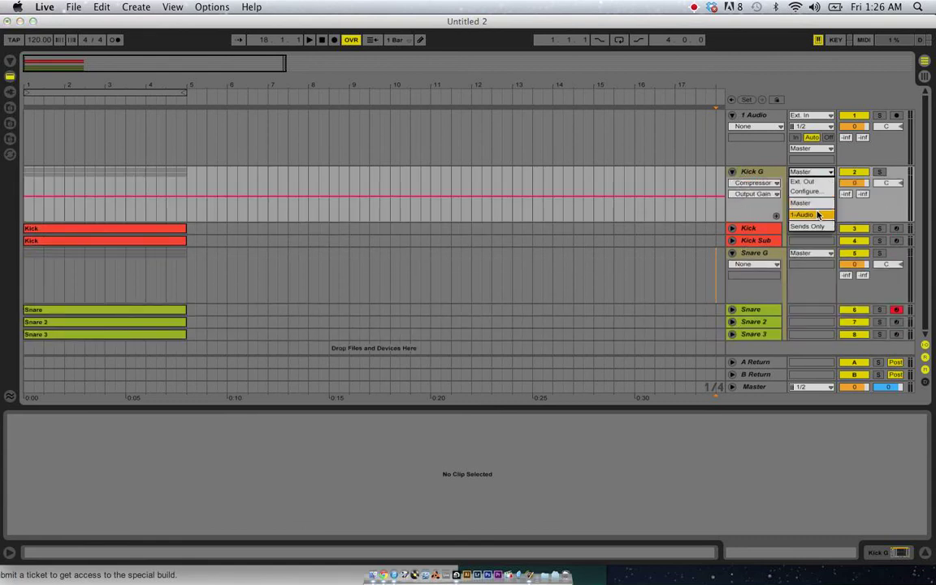
{"action": "left_click", "coordinate": [816, 204]}
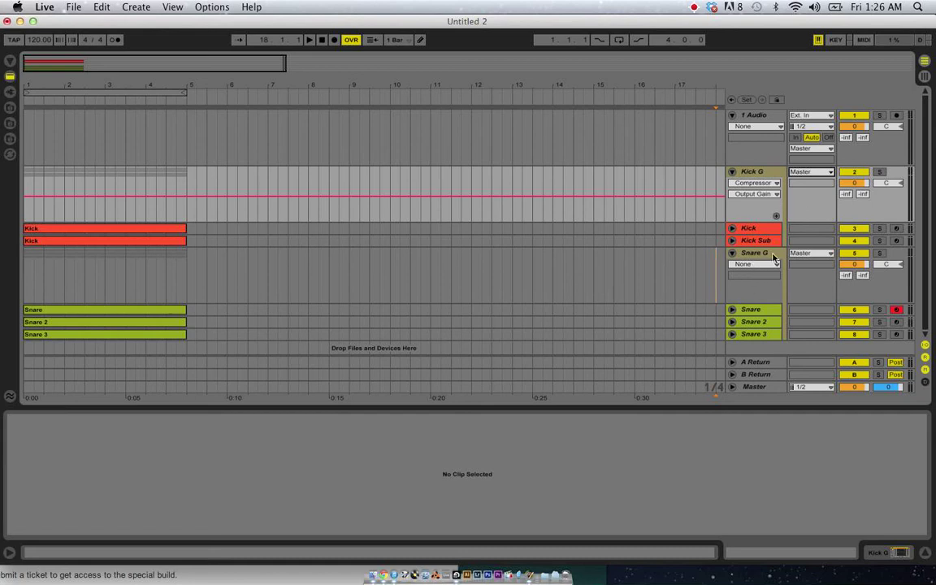
{"action": "left_click", "coordinate": [811, 253]}
{"action": "left_click", "coordinate": [815, 281]}
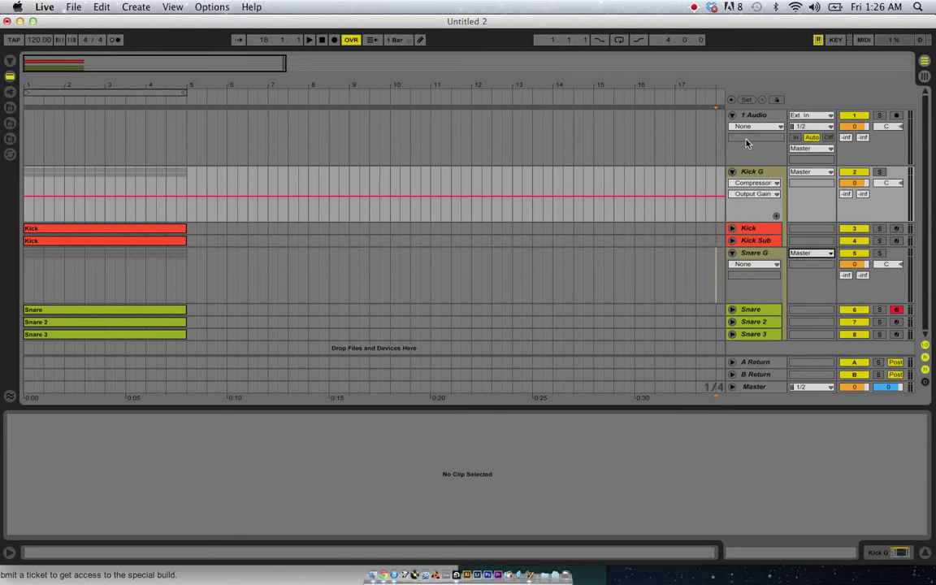
- Keep the 1 Audio track's output on Master and fold it to one row
{"action": "left_click", "coordinate": [744, 117]}
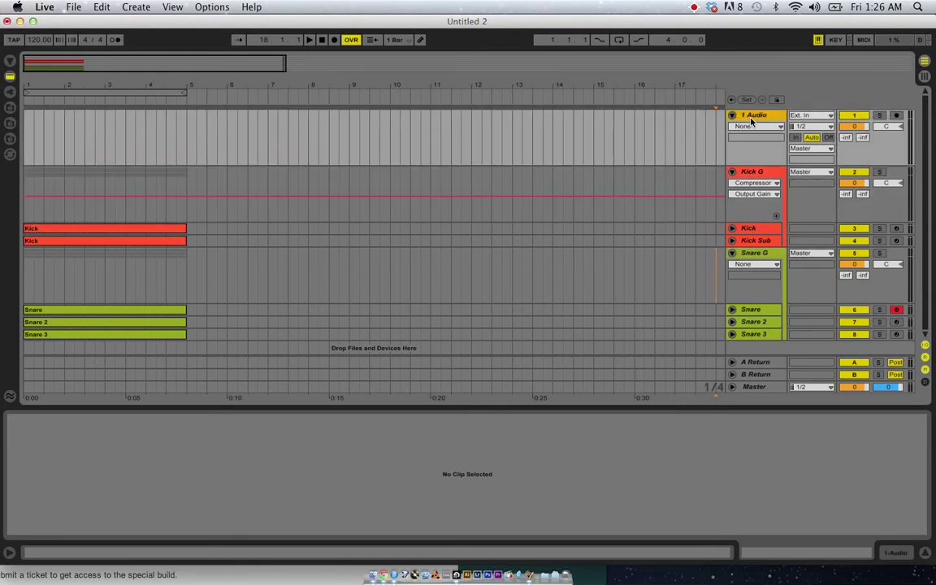
{"action": "left_click", "coordinate": [800, 148]}
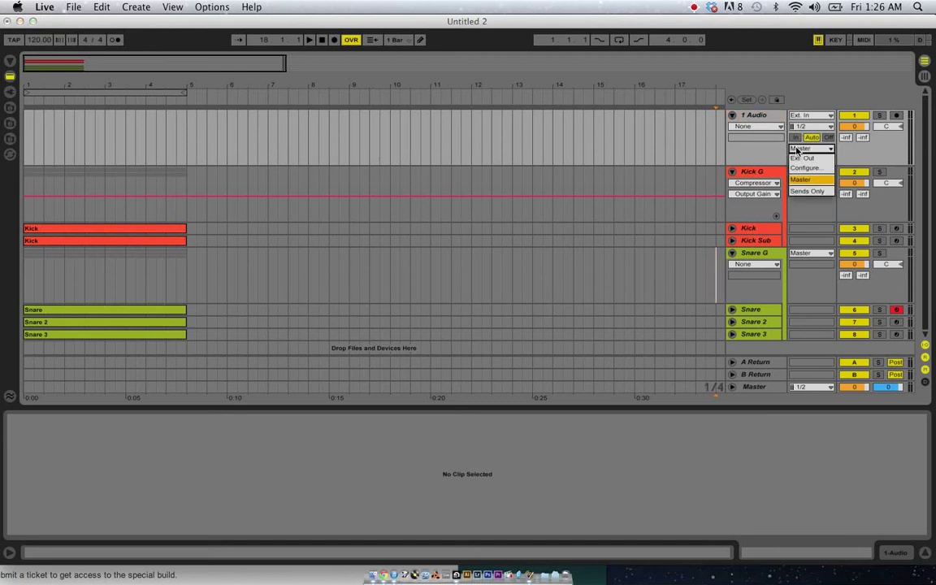
{"action": "left_click", "coordinate": [810, 180]}
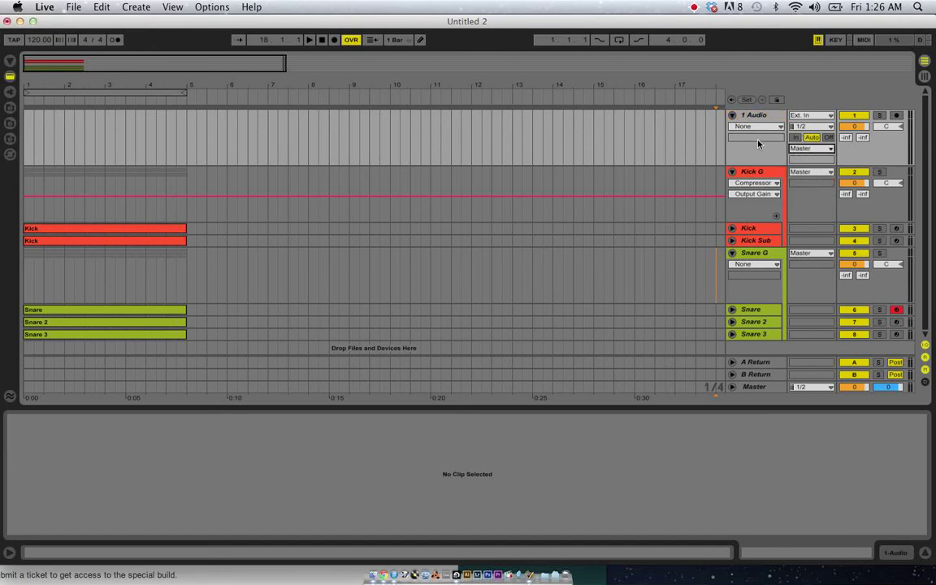
{"action": "left_click", "coordinate": [732, 116]}
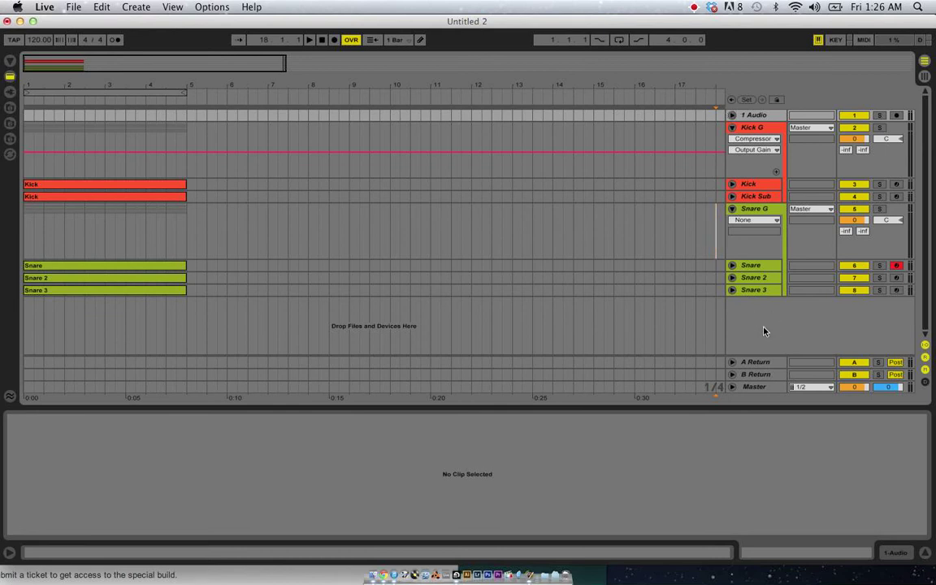
{"action": "left_click", "coordinate": [760, 116]}
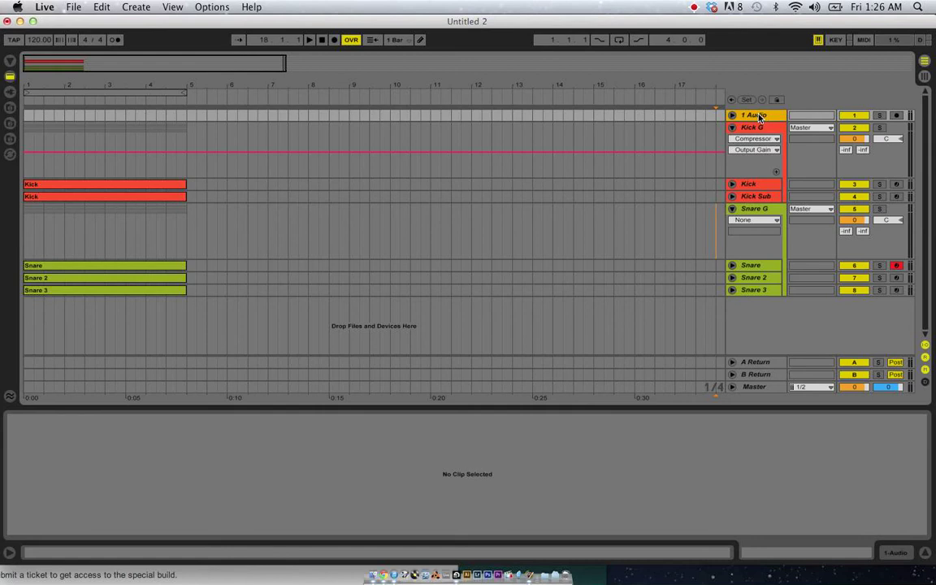
- Rename 1 Audio to 'Drum Buss', colour it green and unfold it to show routing
{"action": "key", "text": "super+r"}
{"action": "type", "text": "Drum Buss"}
{"action": "key", "text": "Return"}
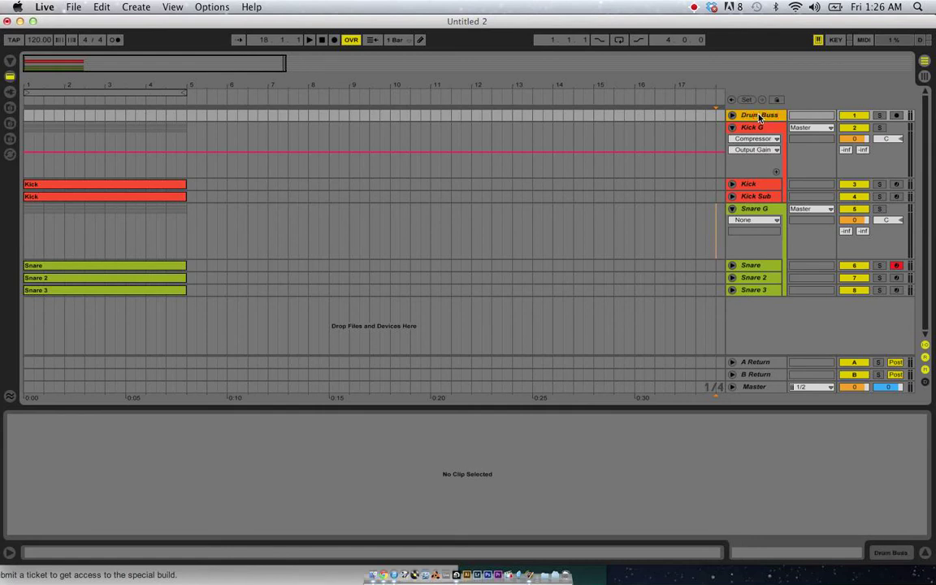
{"action": "right_click", "coordinate": [735, 111]}
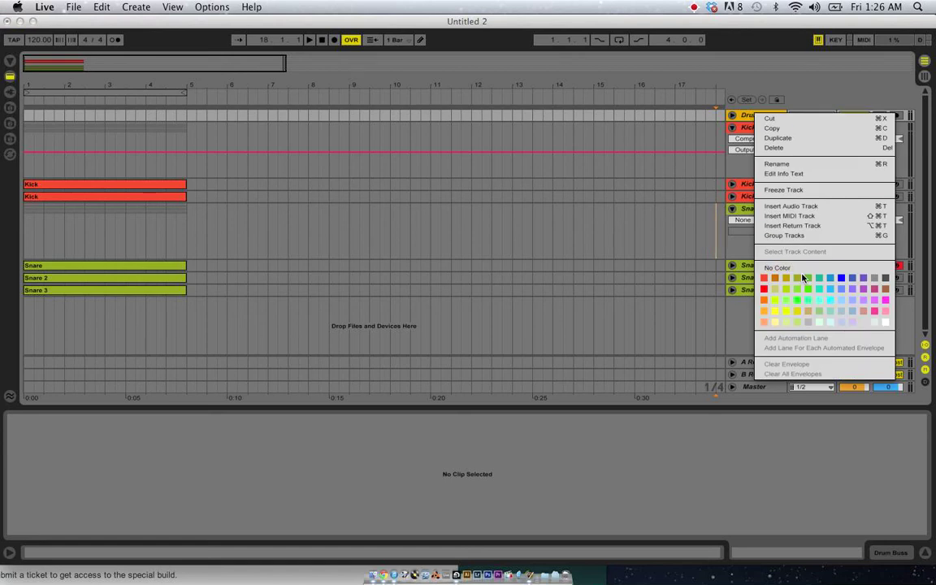
{"action": "left_click", "coordinate": [807, 278]}
{"action": "left_click", "coordinate": [733, 115]}
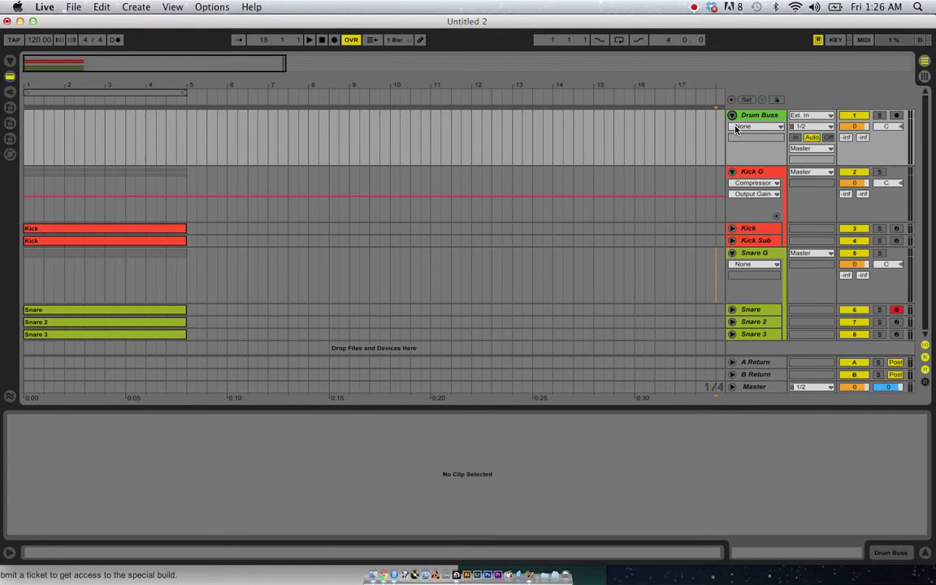
- Route the Kick G and Snare G group outputs to Drum Buss
{"action": "left_click", "coordinate": [811, 172]}
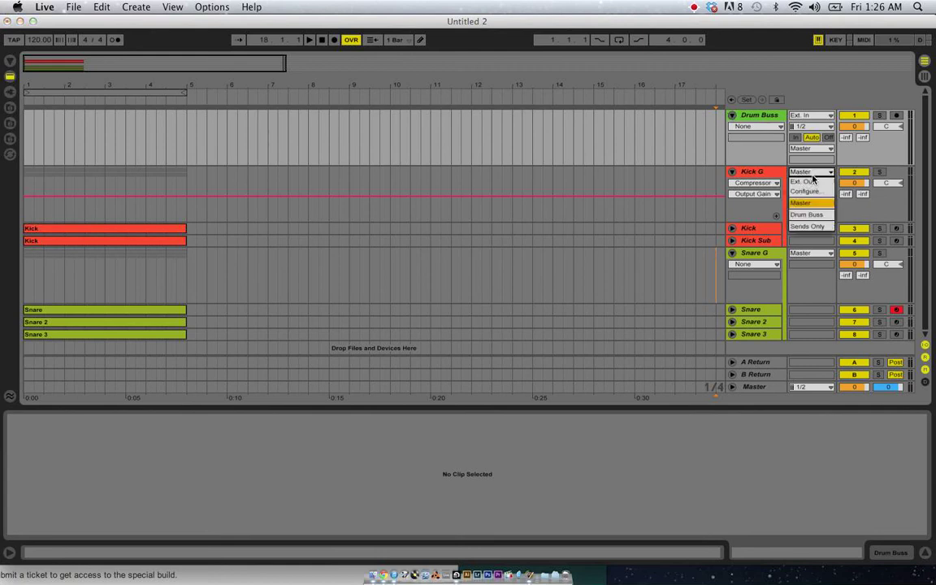
{"action": "left_click", "coordinate": [817, 215]}
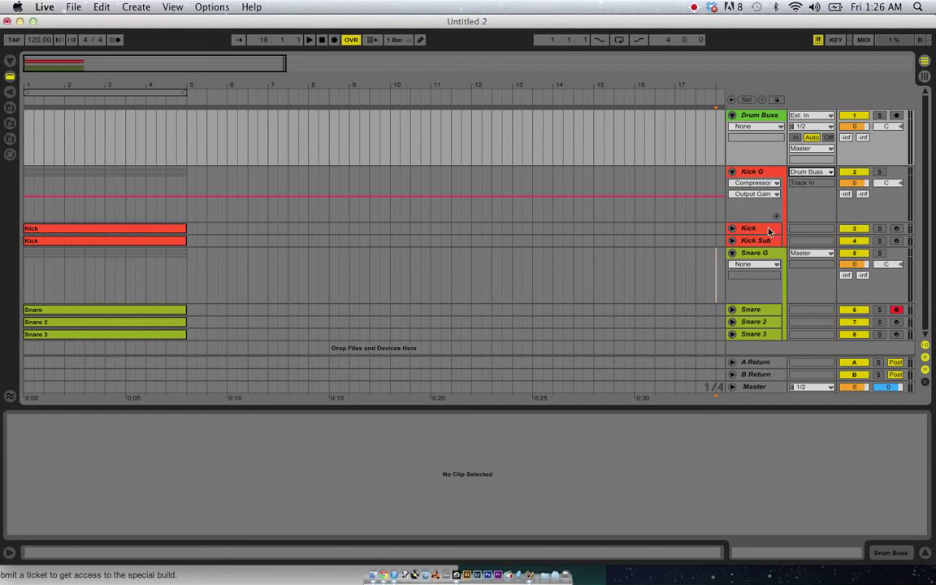
{"action": "left_click", "coordinate": [817, 255]}
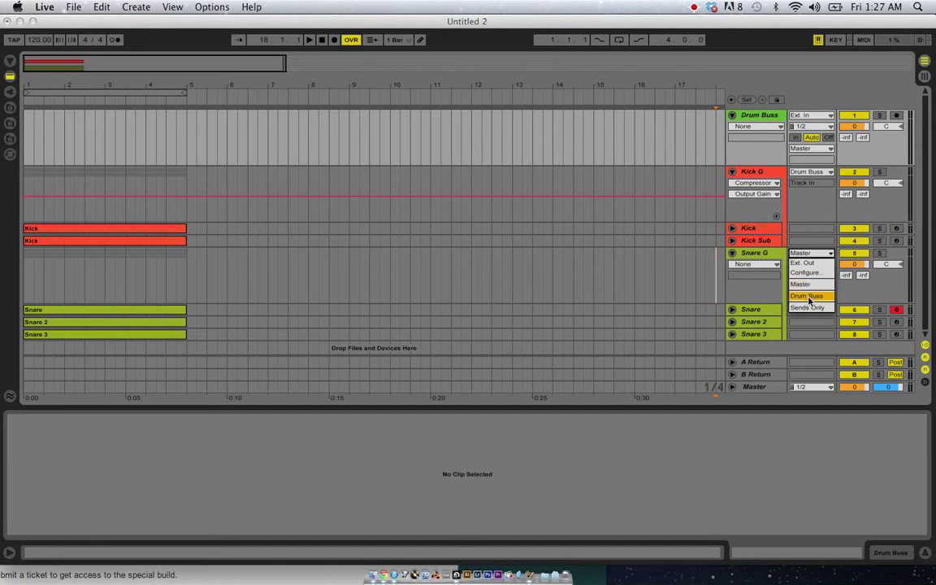
{"action": "left_click", "coordinate": [809, 296]}
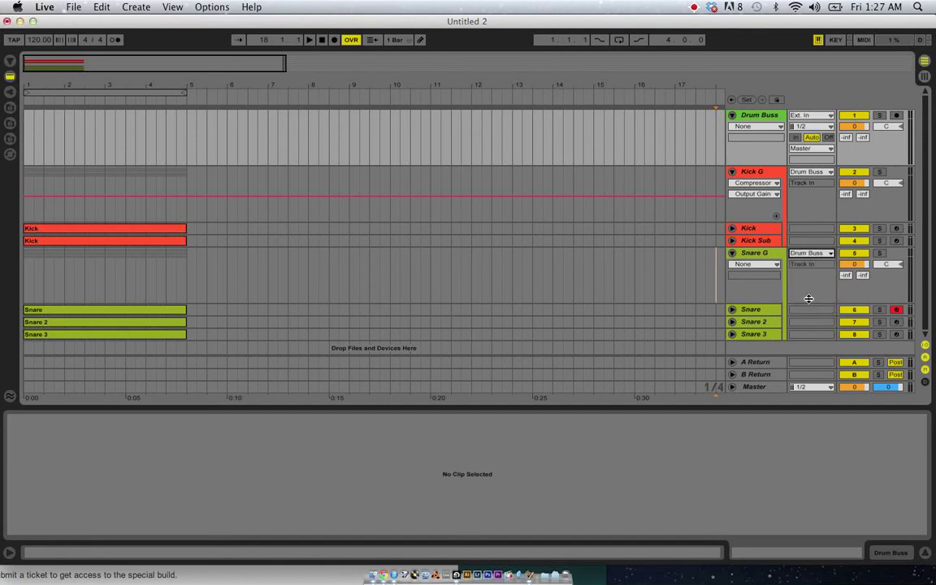
{"action": "left_click", "coordinate": [753, 174]}
{"action": "left_click", "coordinate": [763, 254]}
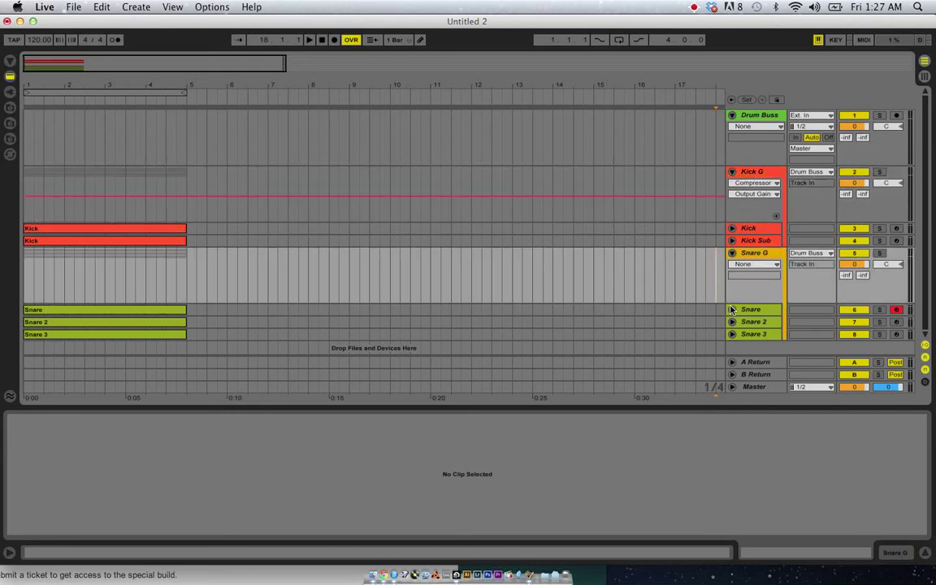
{"action": "left_click", "coordinate": [753, 119]}
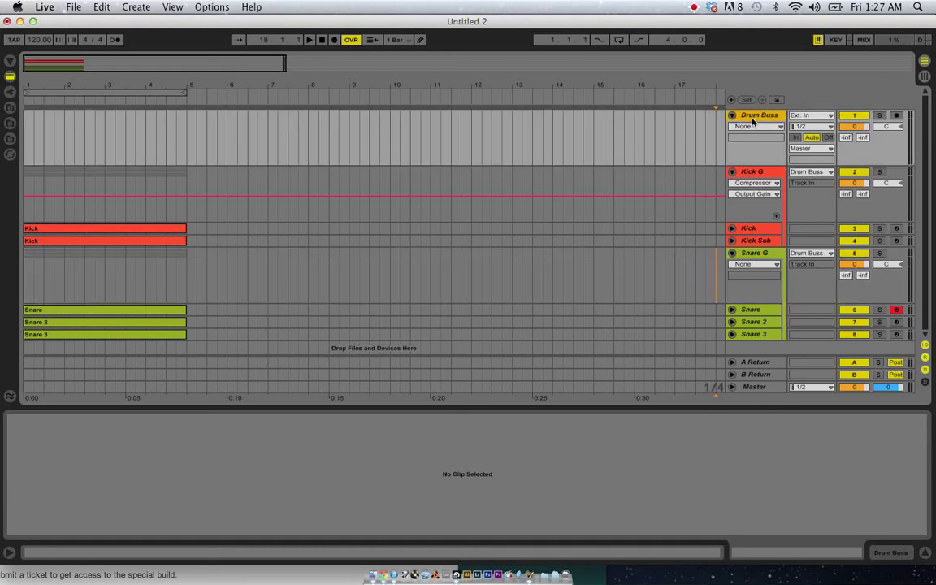
- Keep Drum Buss output on Master and set its monitoring to In
{"action": "left_click", "coordinate": [756, 385]}
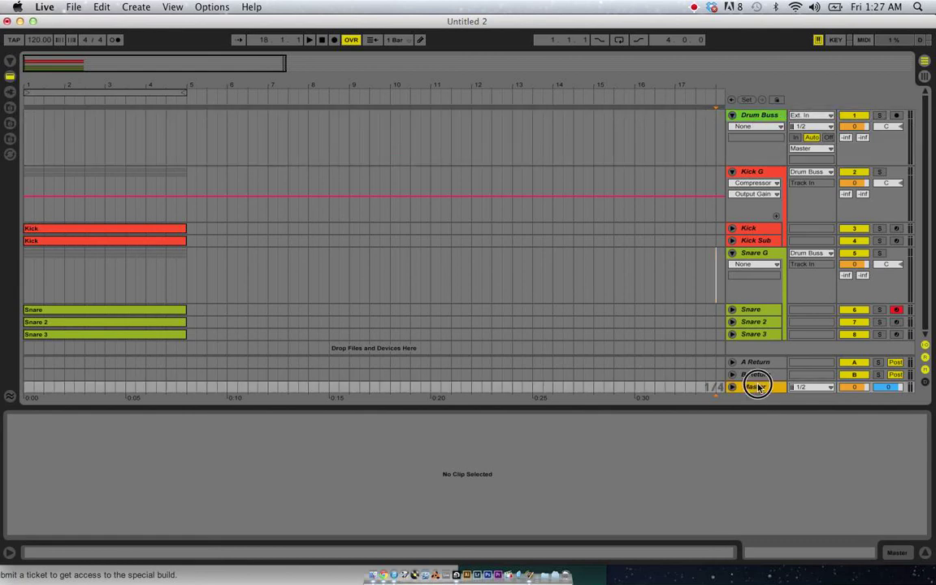
{"action": "left_click", "coordinate": [805, 149]}
{"action": "left_click", "coordinate": [796, 149]}
{"action": "left_click", "coordinate": [774, 147]}
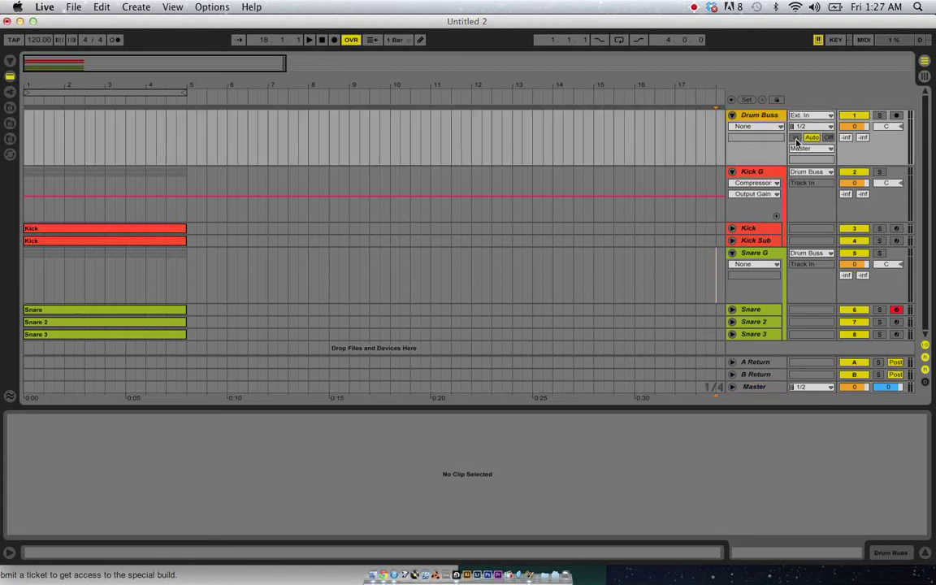
{"action": "left_click", "coordinate": [796, 138]}
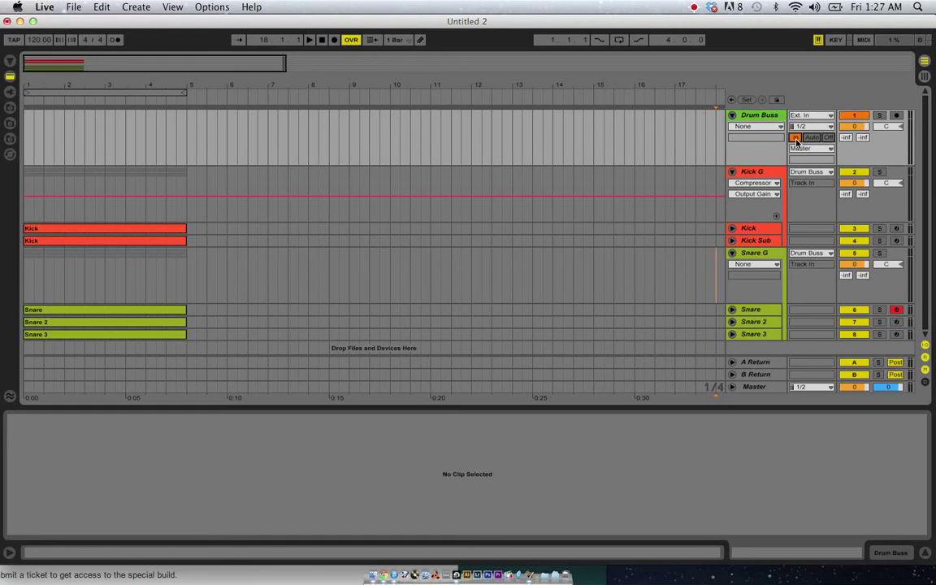
- Play the arrangement from the start to hear the drums, then stop and rewind
{"action": "left_click", "coordinate": [322, 39]}
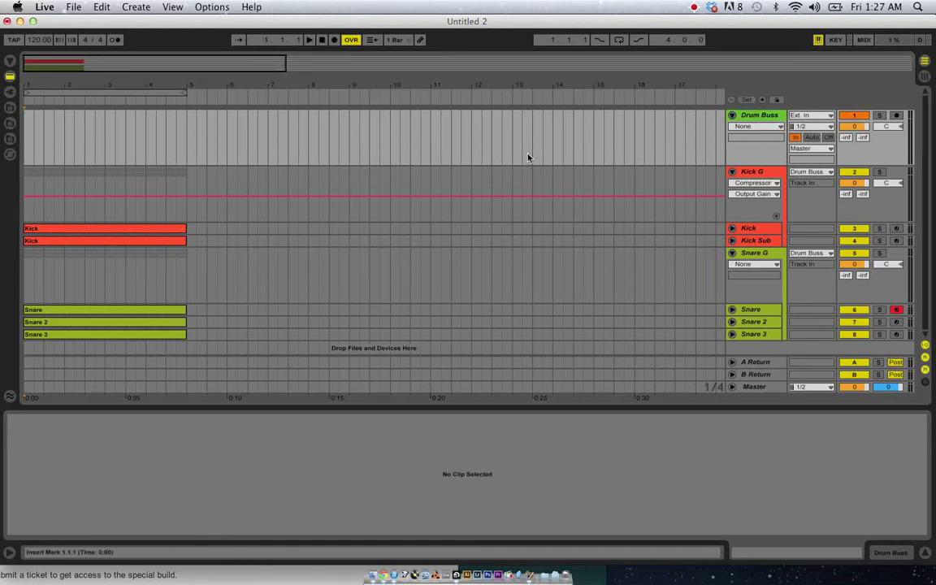
{"action": "left_click", "coordinate": [760, 171]}
{"action": "left_click", "coordinate": [764, 255]}
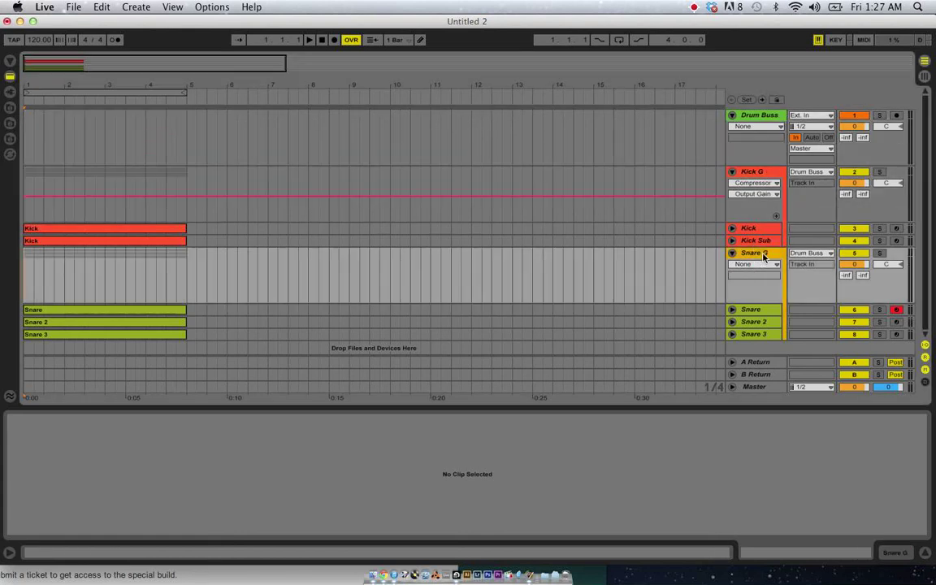
{"action": "left_click", "coordinate": [751, 118]}
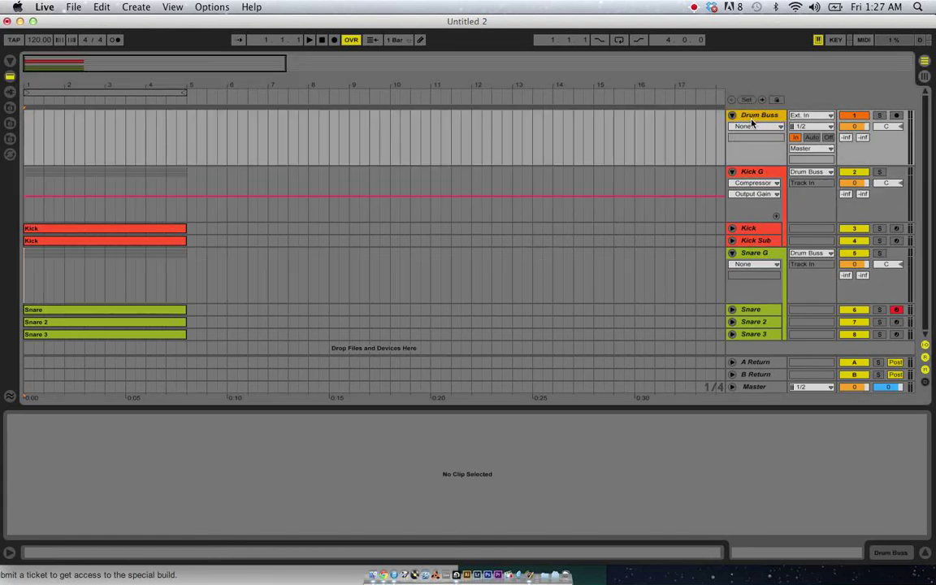
{"action": "left_click", "coordinate": [754, 387]}
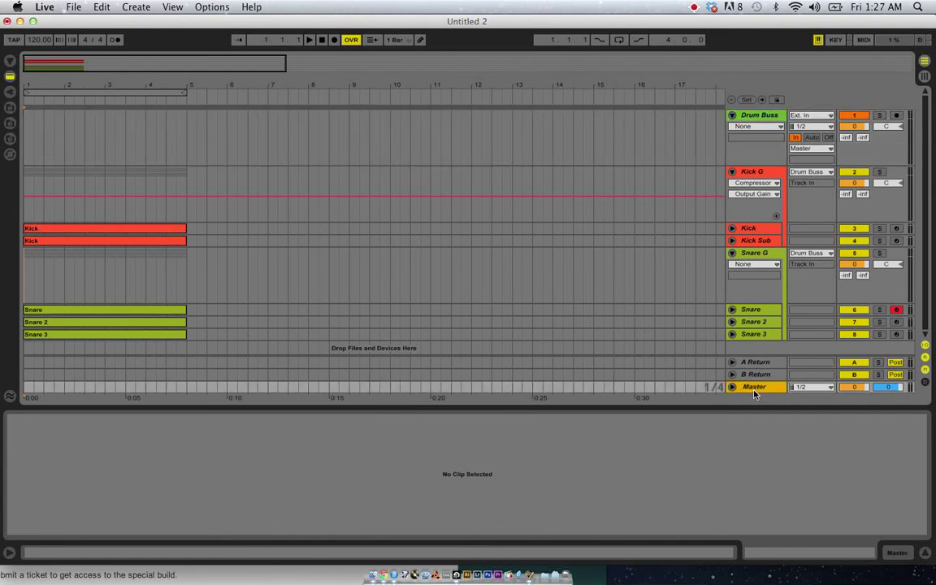
{"action": "left_click", "coordinate": [760, 113]}
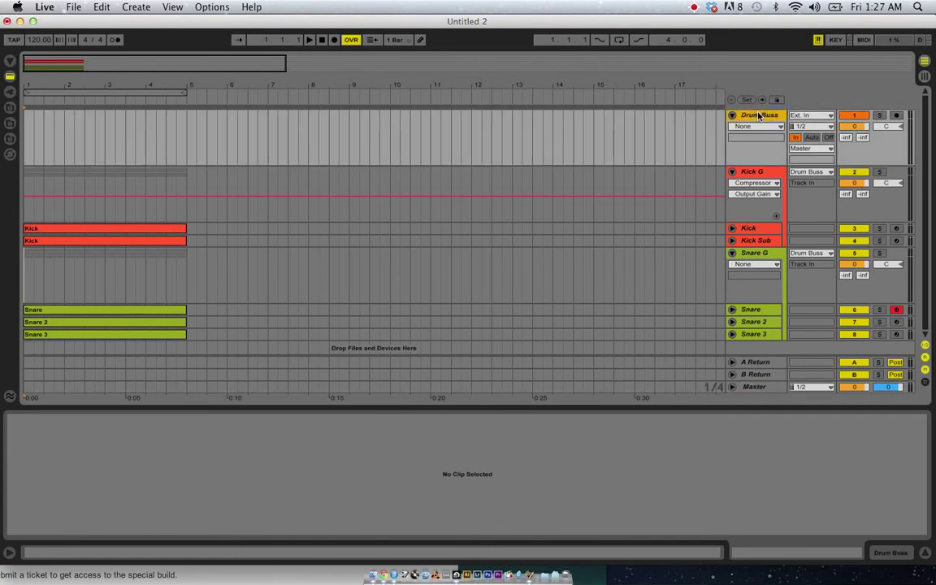
{"action": "left_click", "coordinate": [312, 39]}
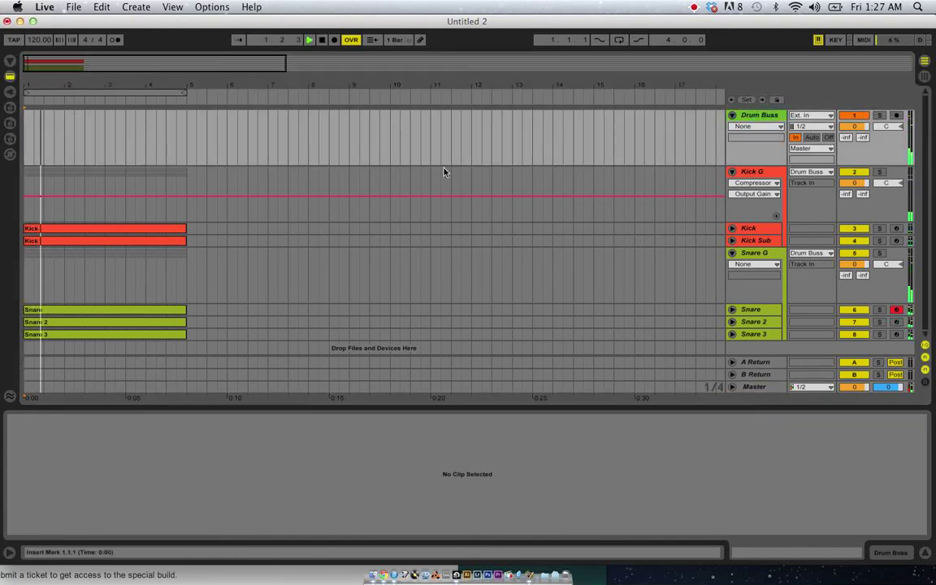
{"action": "left_click", "coordinate": [322, 39]}
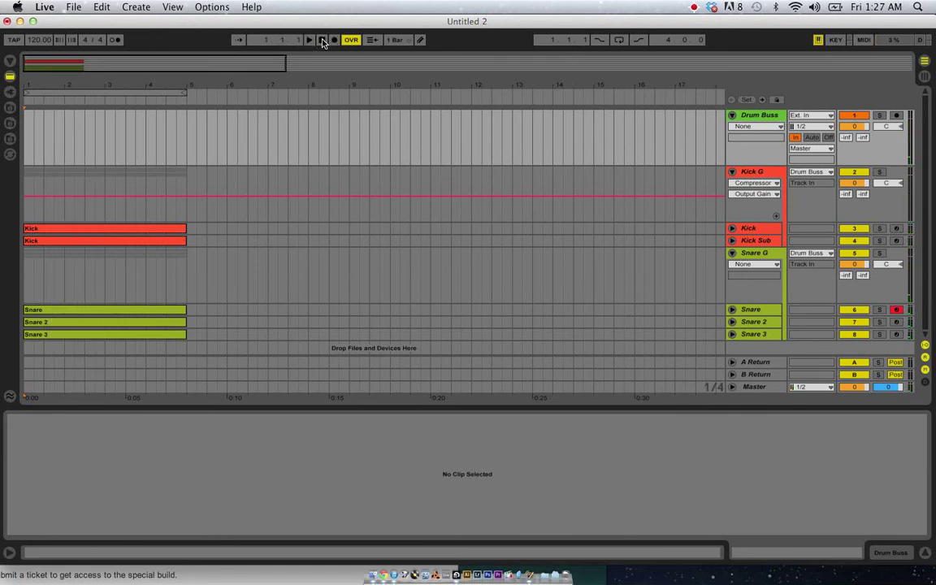
{"action": "left_click", "coordinate": [322, 39]}
{"action": "left_click", "coordinate": [692, 111]}
{"action": "left_click", "coordinate": [10, 75]}
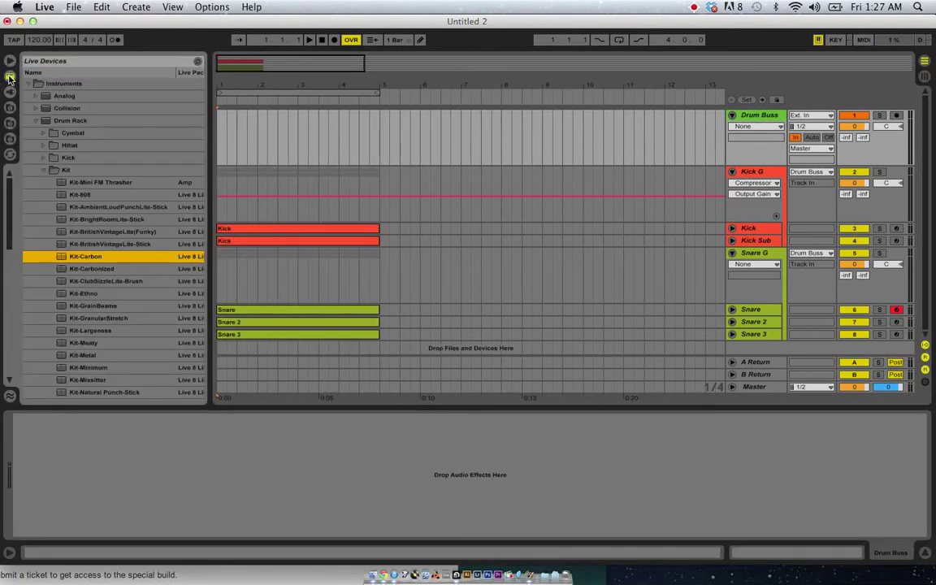
{"action": "left_click", "coordinate": [28, 84]}
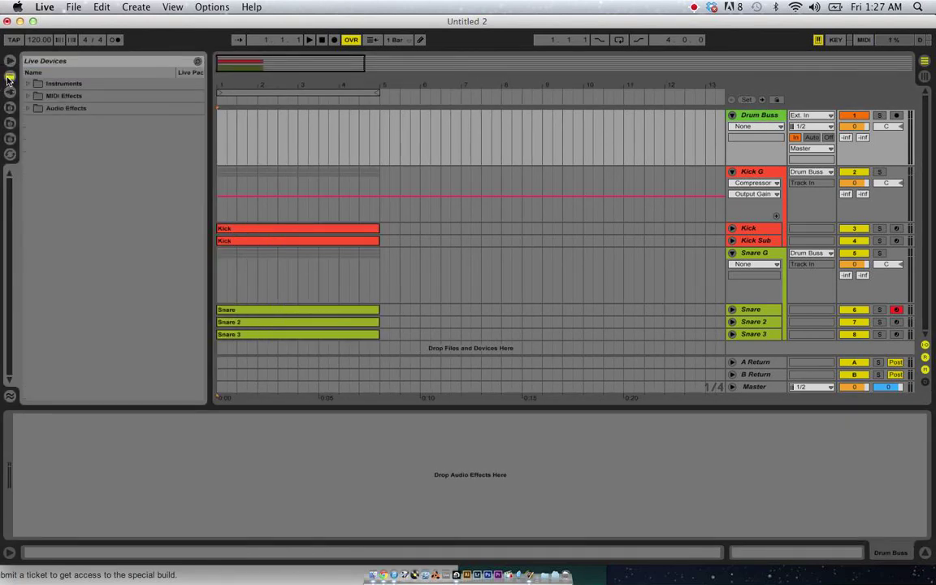
{"action": "left_click", "coordinate": [29, 108]}
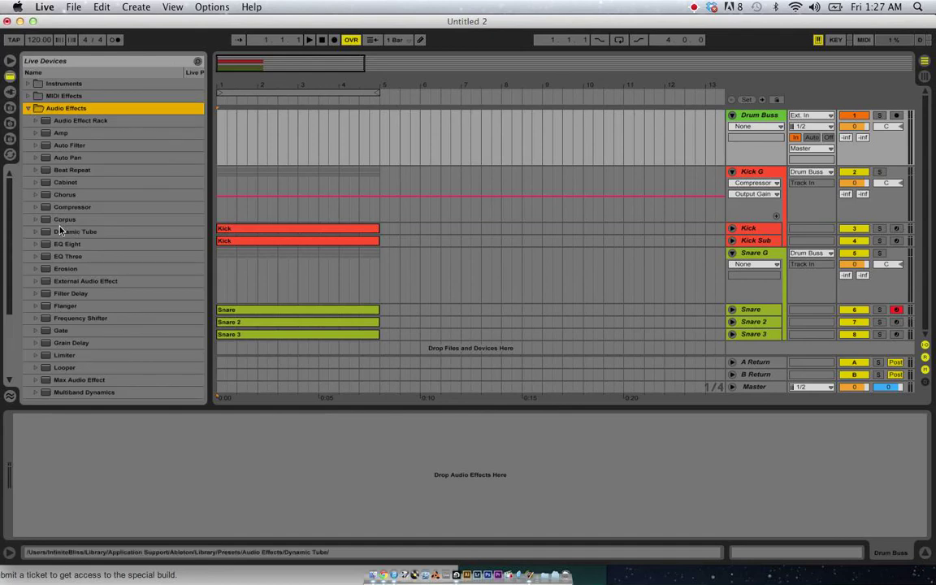
{"action": "left_click_drag", "start_coordinate": [65, 232], "coordinate": [281, 140]}
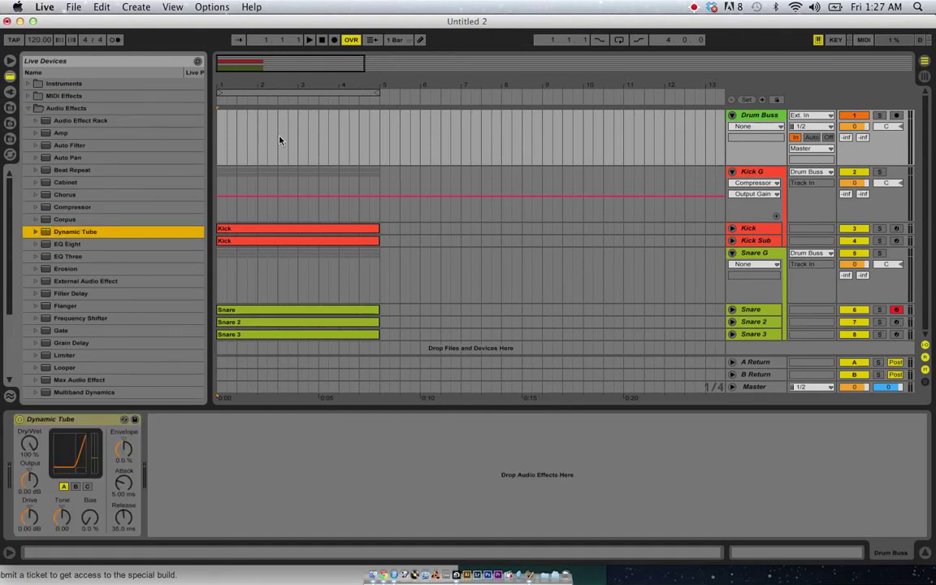
{"action": "left_click_drag", "start_coordinate": [49, 210], "coordinate": [218, 140]}
{"action": "left_click_drag", "start_coordinate": [57, 244], "coordinate": [294, 142]}
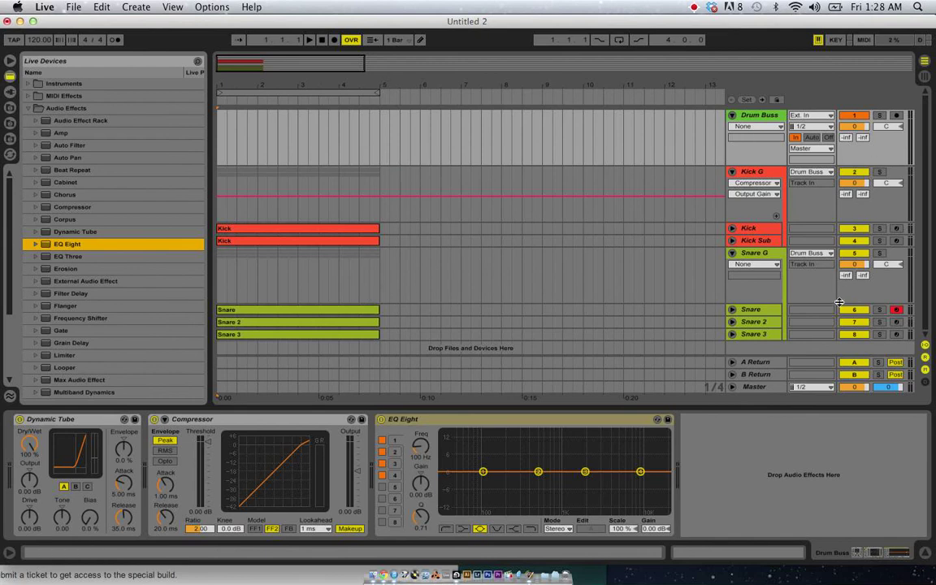
{"action": "left_click", "coordinate": [827, 328]}
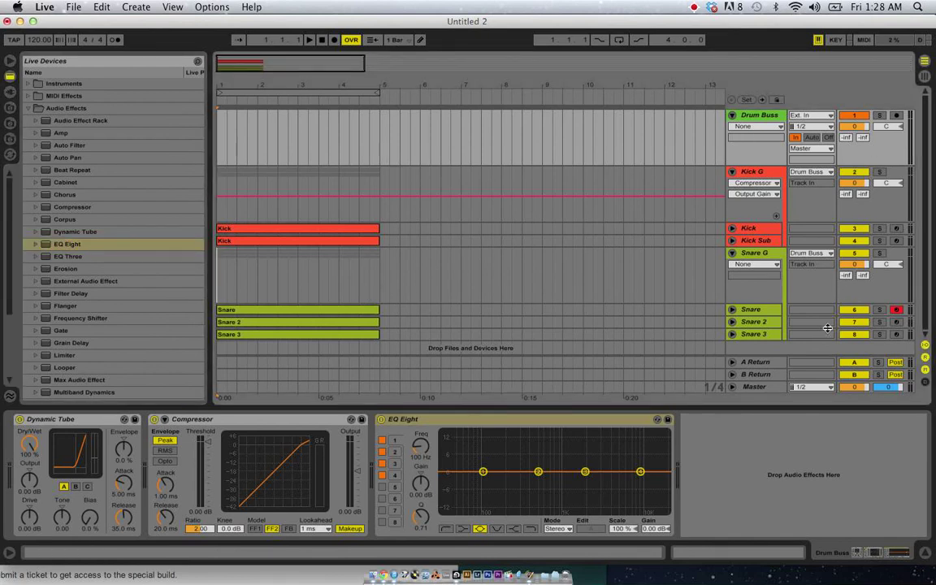
{"action": "left_click", "coordinate": [772, 255]}
{"action": "left_click", "coordinate": [691, 173]}
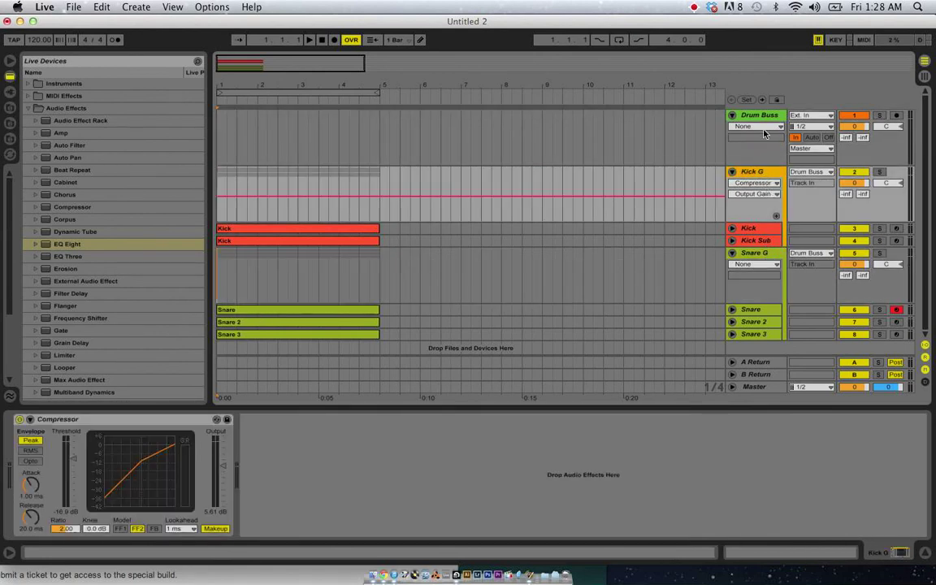
{"action": "left_click", "coordinate": [686, 112]}
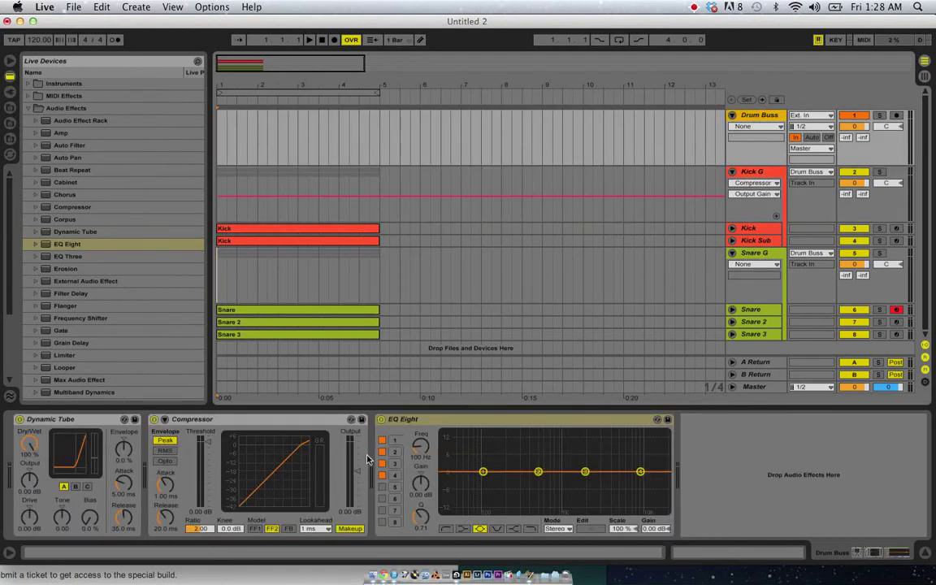
{"action": "key", "text": "super+alt+b"}
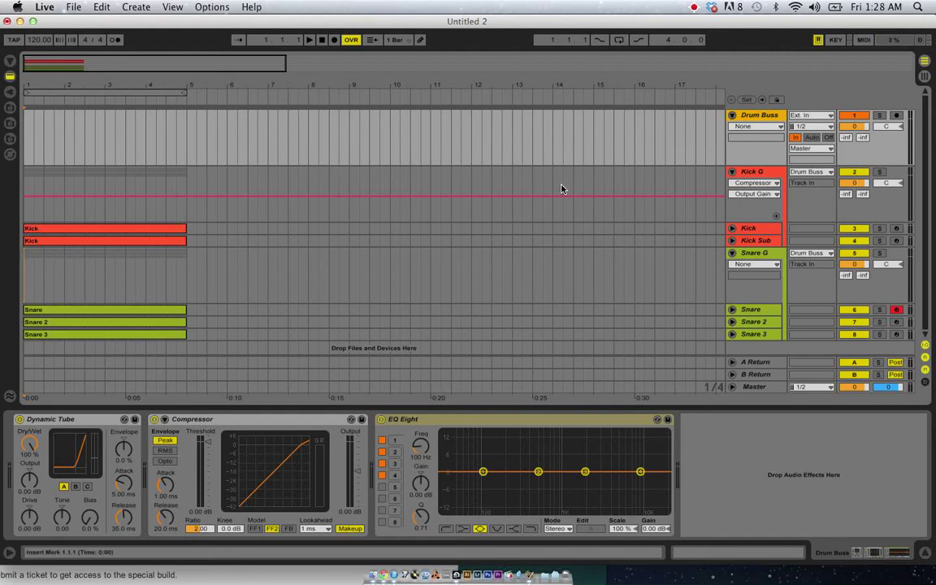
- Set Drum Buss EQ Eight band 1 to a low cut and band 4 to a high cut
{"action": "left_click", "coordinate": [563, 140]}
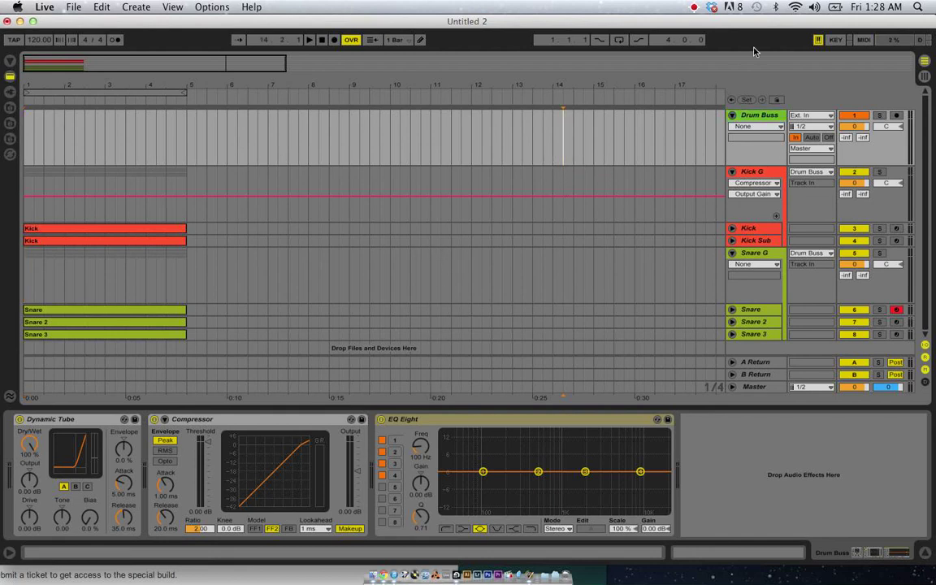
{"action": "left_click", "coordinate": [446, 529]}
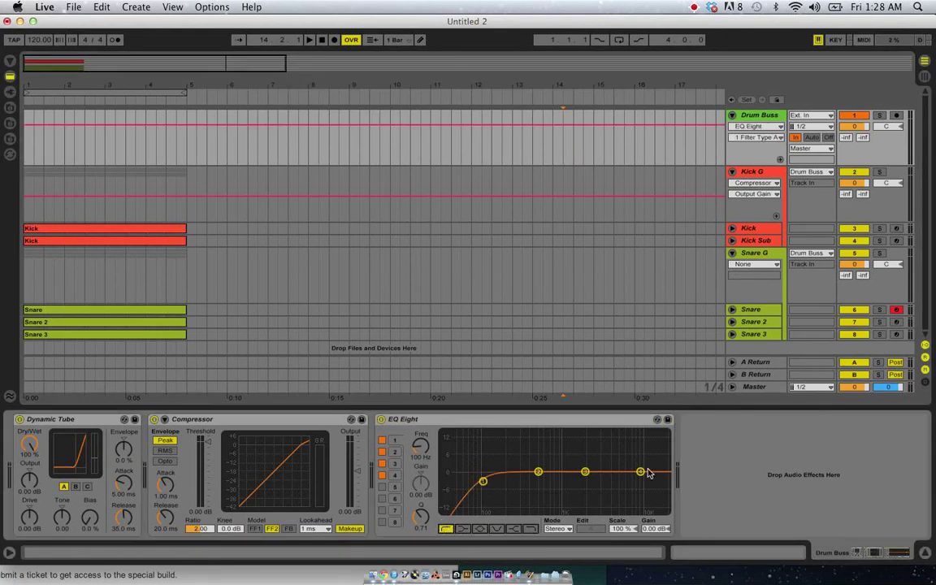
{"action": "left_click", "coordinate": [642, 472]}
{"action": "left_click", "coordinate": [531, 529]}
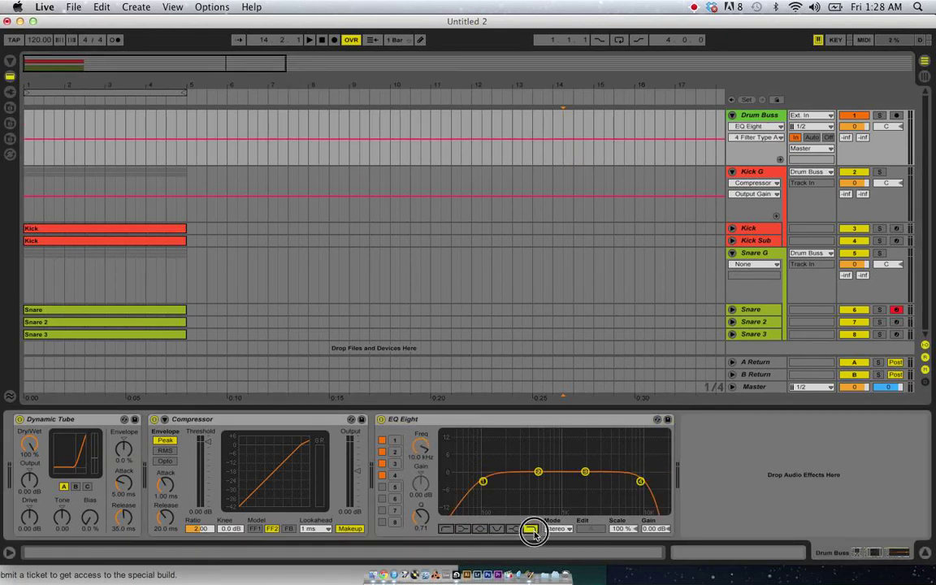
- Lower the Compressor threshold to -13.6 dB and raise Dynamic Tube output to 2.34 dB
{"action": "left_click_drag", "start_coordinate": [236, 476], "coordinate": [351, 483]}
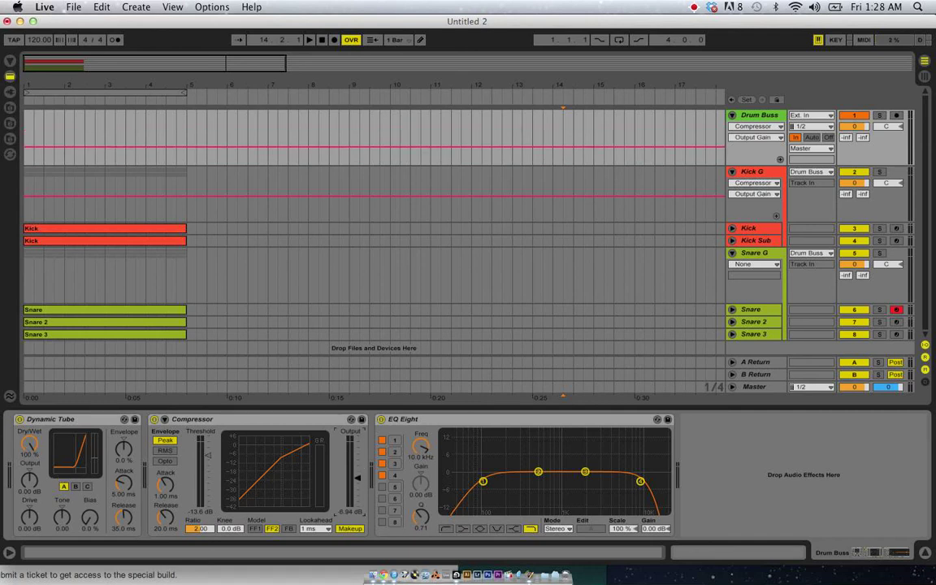
{"action": "left_click_drag", "start_coordinate": [29, 480], "coordinate": [28, 468]}
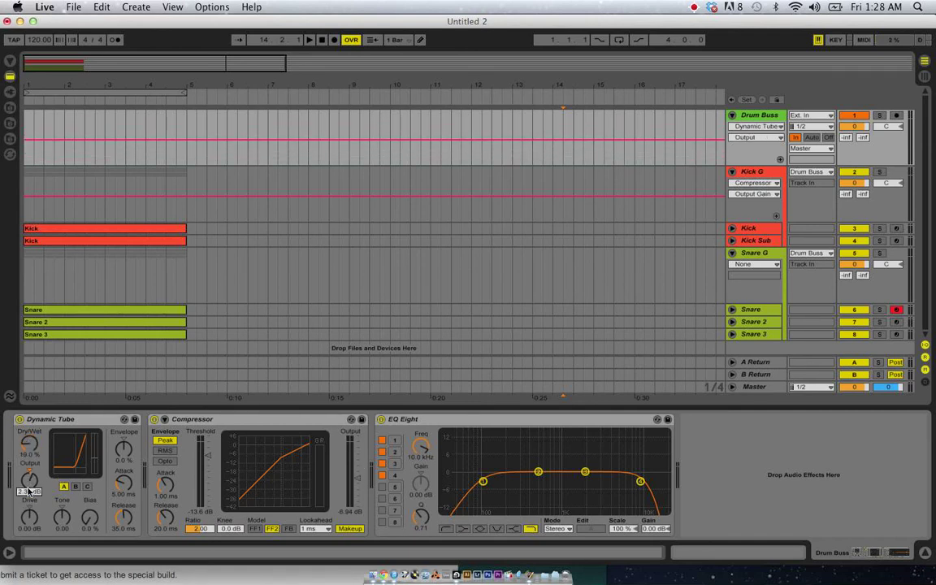
{"action": "left_click", "coordinate": [321, 40]}
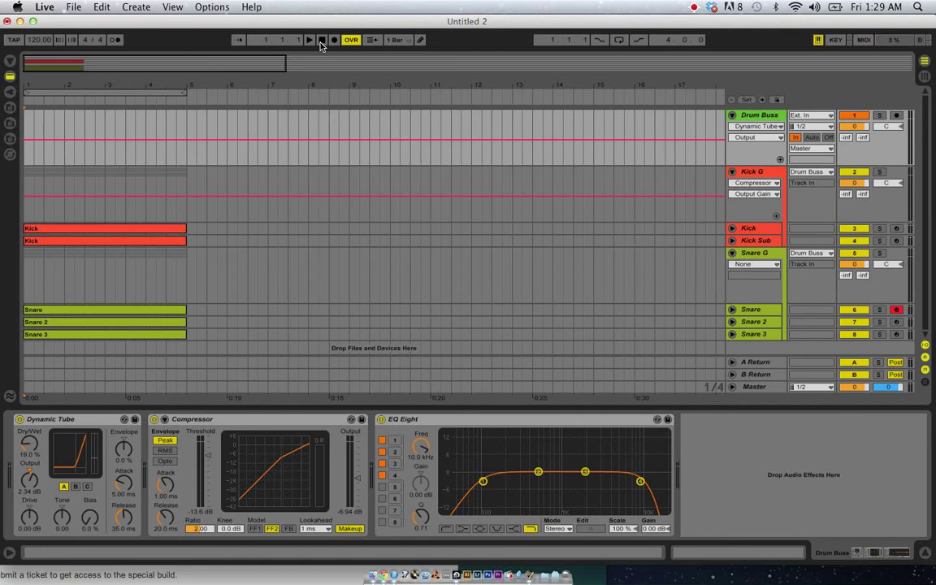
- While playing, raise the Compressor output from -6.94 dB to -0.33 dB, then stop and rewind
{"action": "key", "text": "space"}
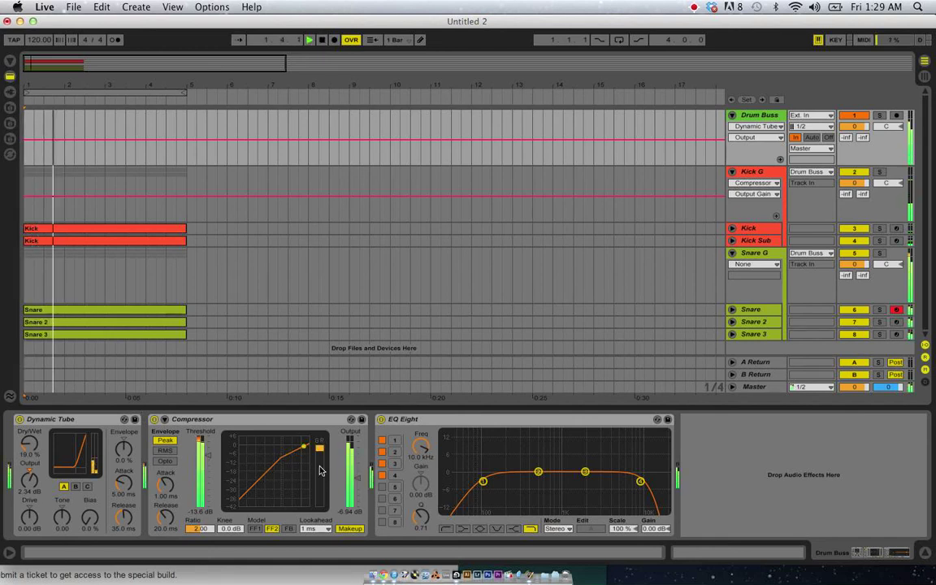
{"action": "left_click_drag", "start_coordinate": [359, 472], "coordinate": [357, 469]}
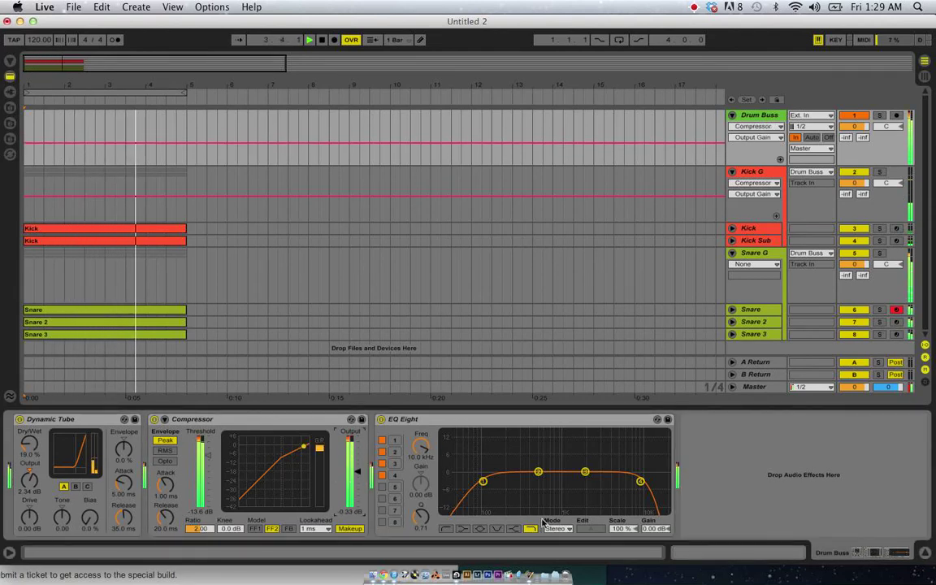
{"action": "key", "text": "space"}
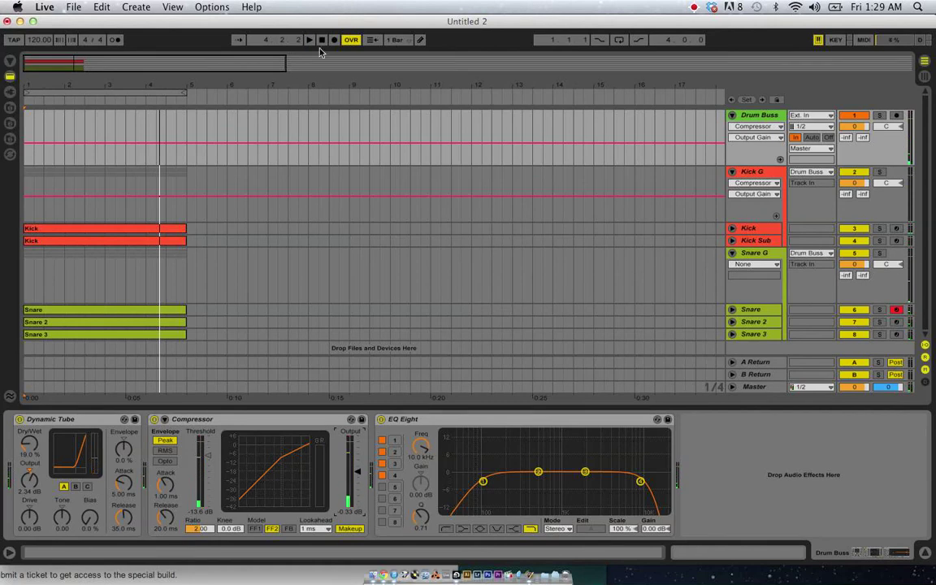
{"action": "left_click", "coordinate": [321, 40]}
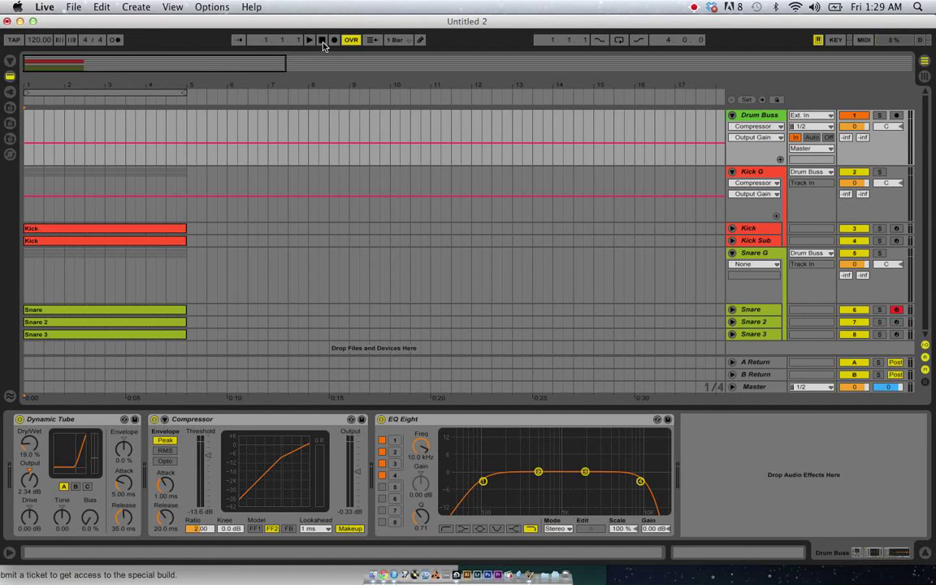
{"action": "left_click", "coordinate": [768, 119]}
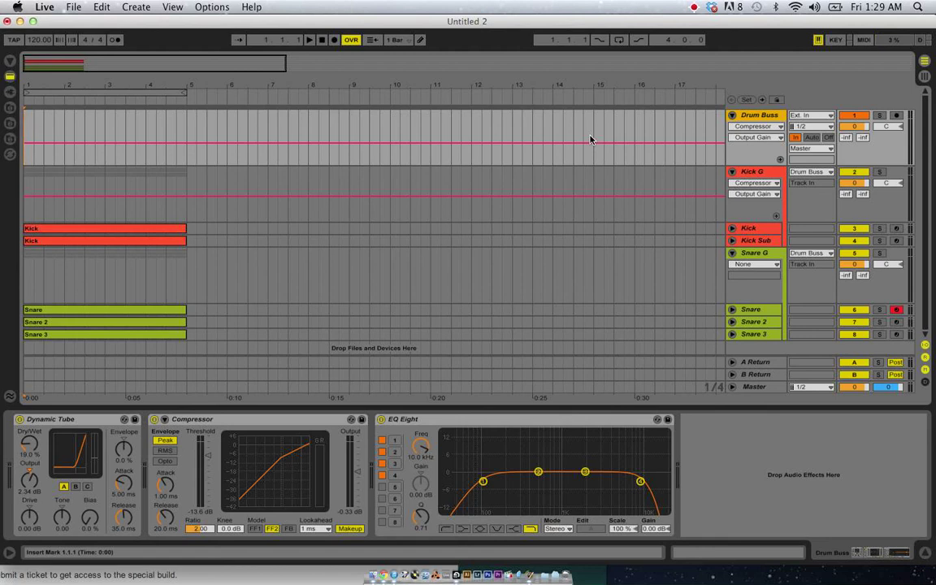
{"action": "left_click", "coordinate": [767, 257]}
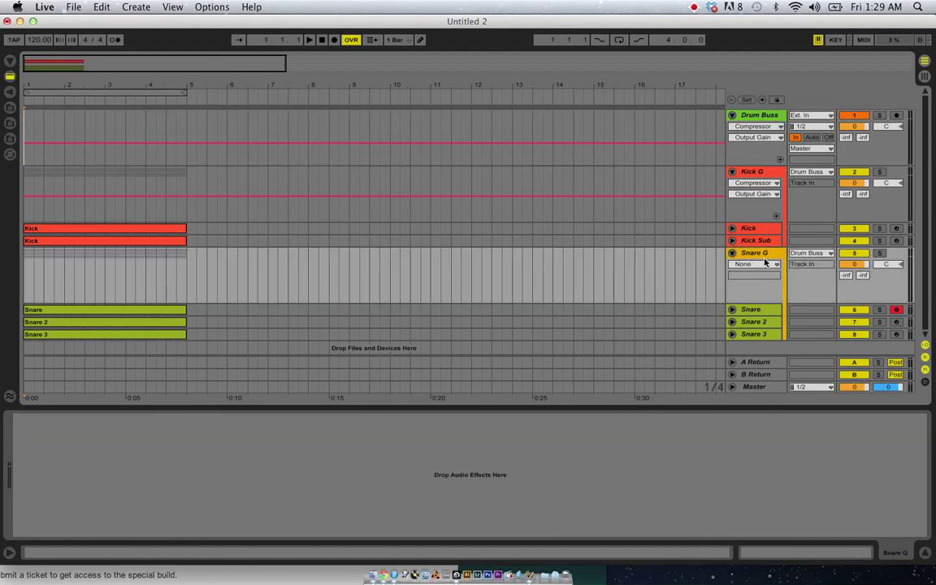
{"action": "left_click", "coordinate": [772, 177]}
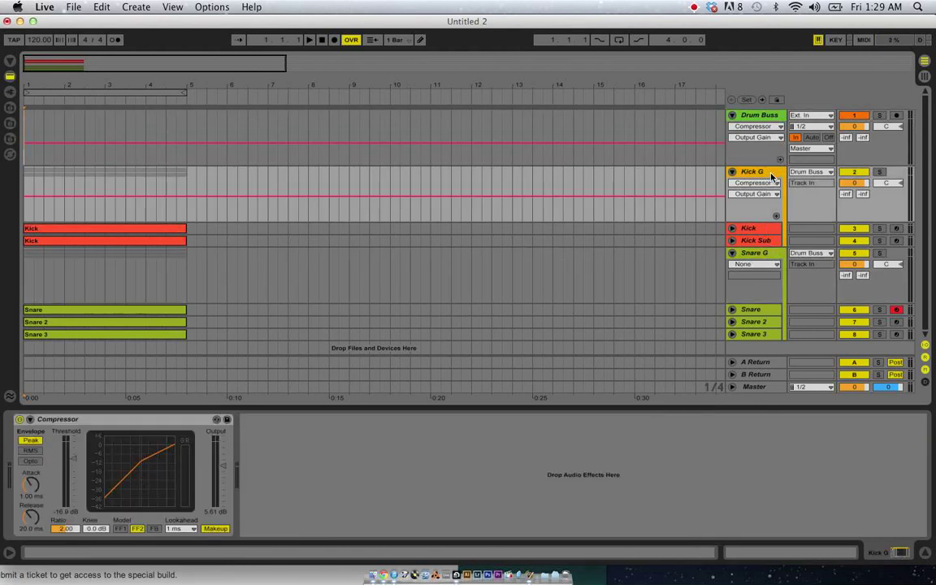
{"action": "left_click", "coordinate": [771, 120]}
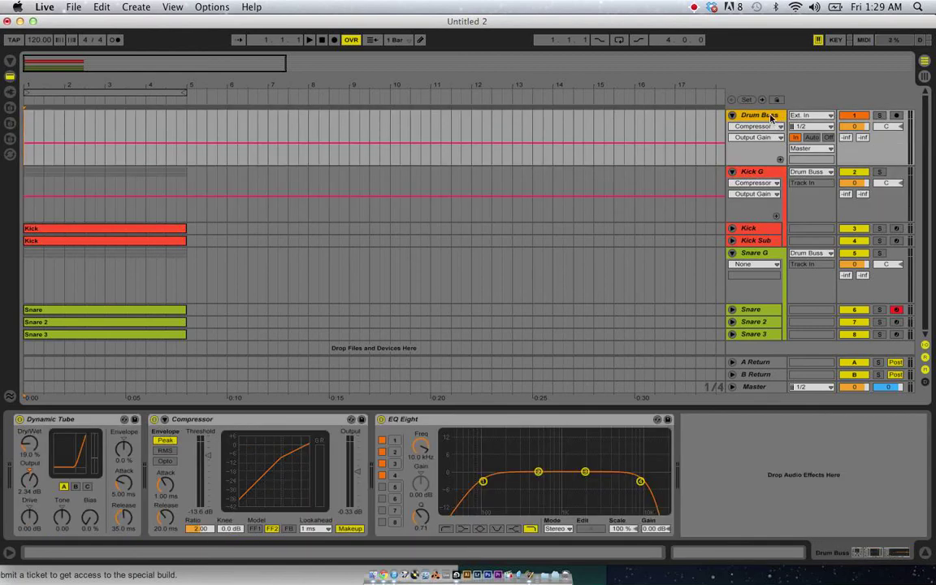
{"action": "left_click", "coordinate": [749, 323]}
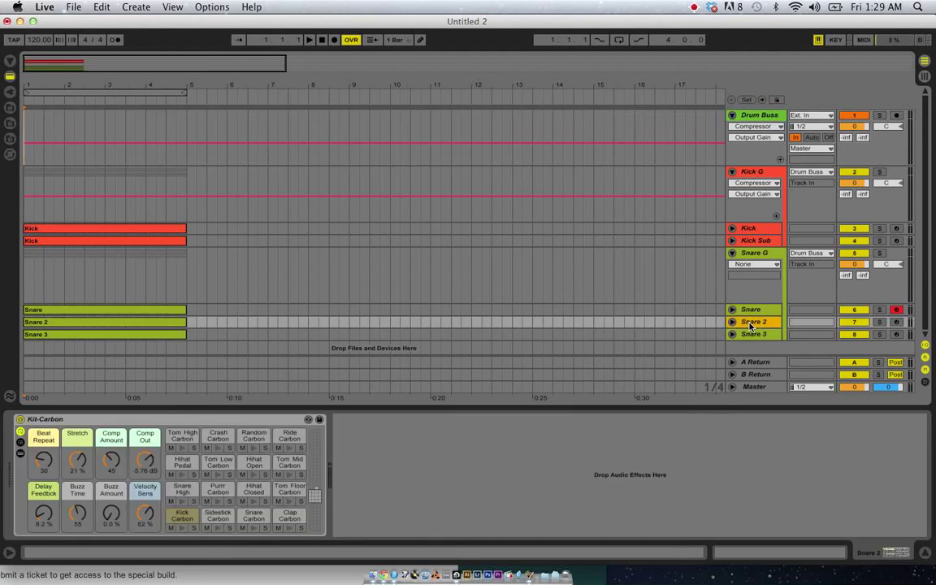
{"action": "left_click", "coordinate": [769, 257]}
{"action": "left_click", "coordinate": [787, 124]}
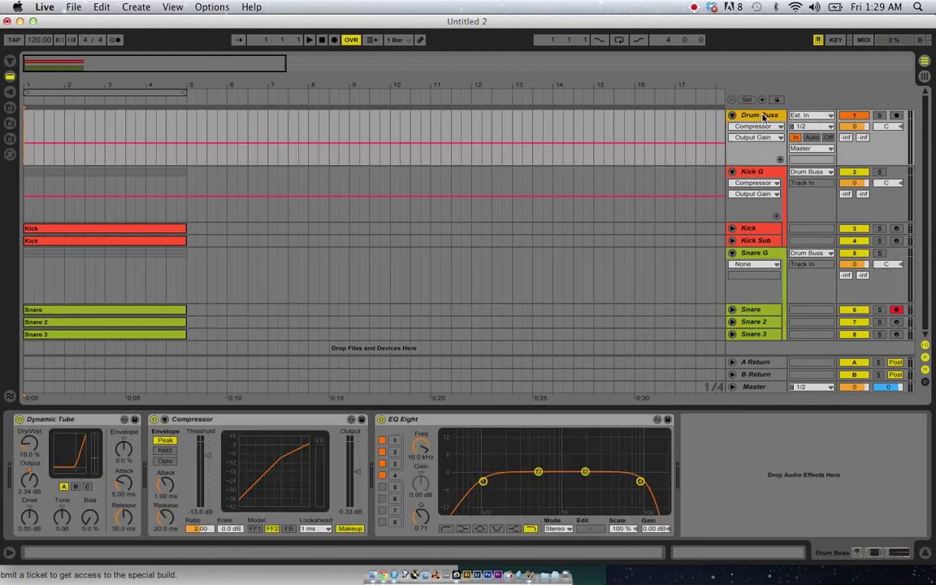
{"action": "left_click", "coordinate": [753, 389]}
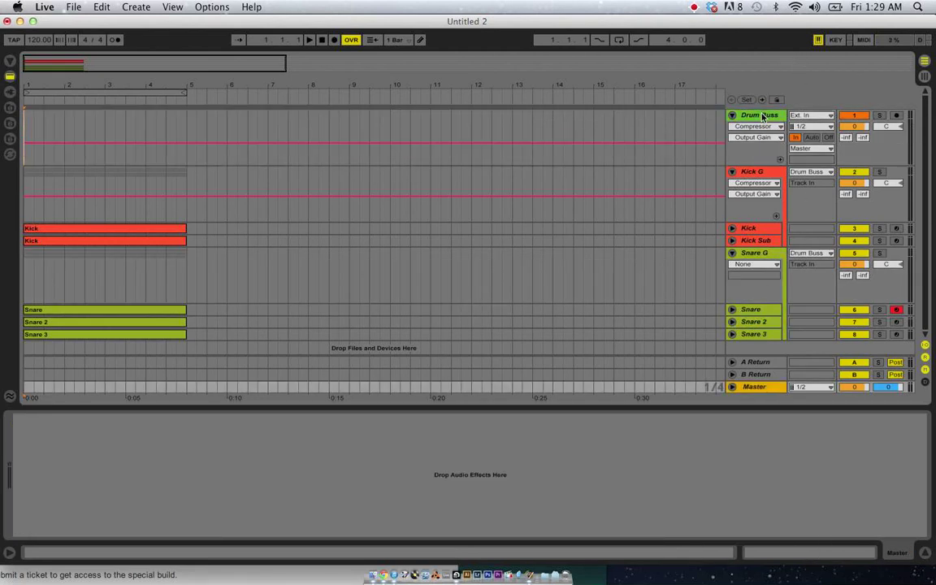
{"action": "left_click", "coordinate": [688, 112]}
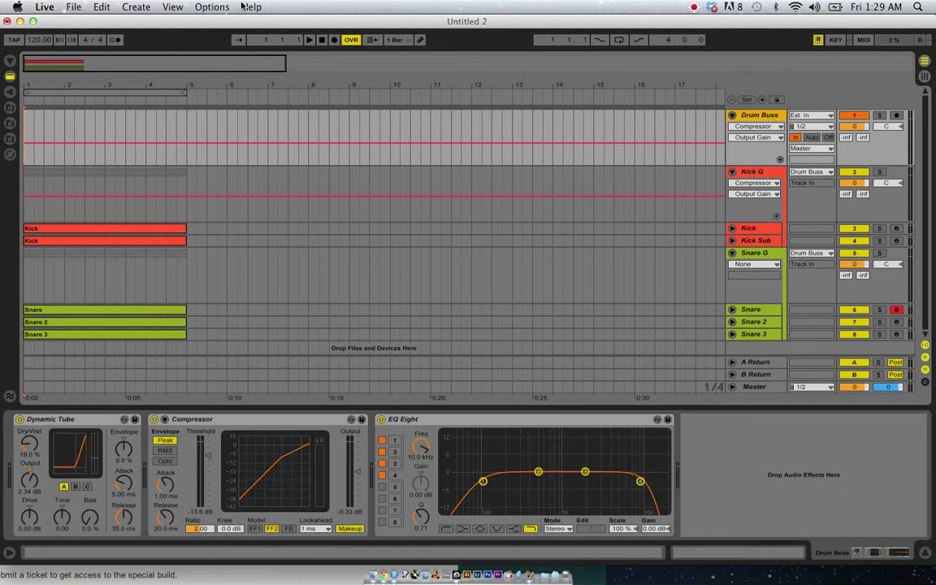
{"action": "left_click", "coordinate": [311, 40]}
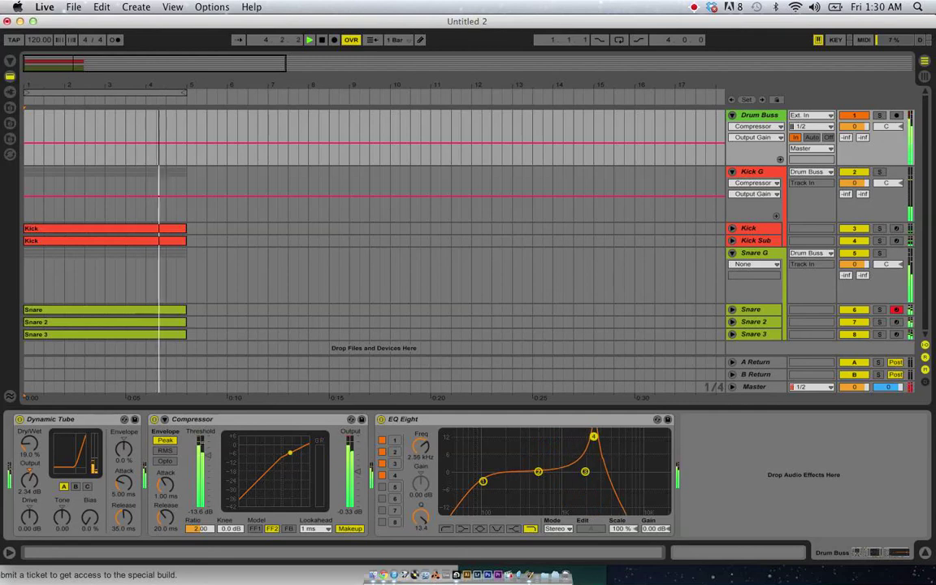
- Stop playback and collapse the Snare G group
{"action": "key", "text": "space"}
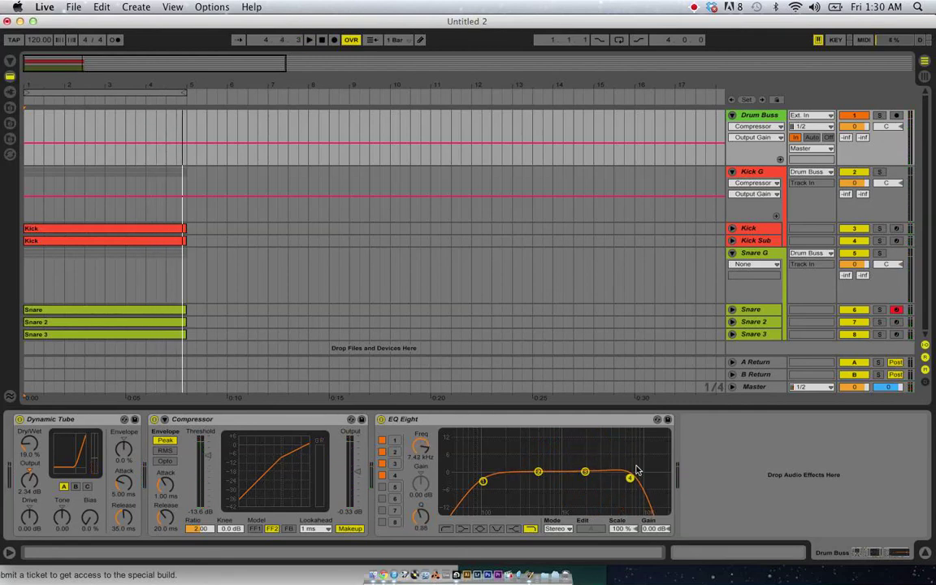
{"action": "left_click", "coordinate": [732, 254]}
- Collapse Kick G and Drum Buss and shrink the Kick G and Snare G headers to compact height
{"action": "left_click", "coordinate": [732, 171]}
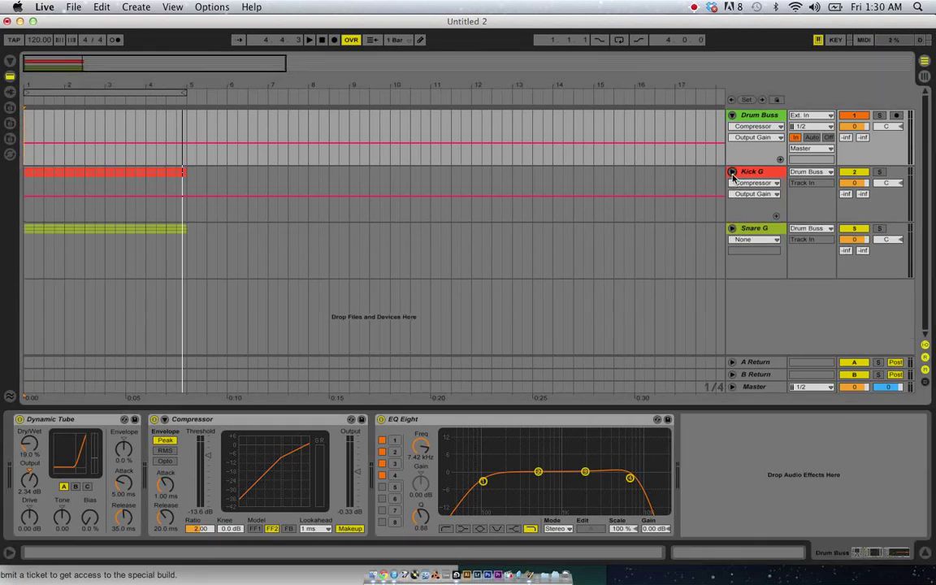
{"action": "left_click", "coordinate": [731, 115]}
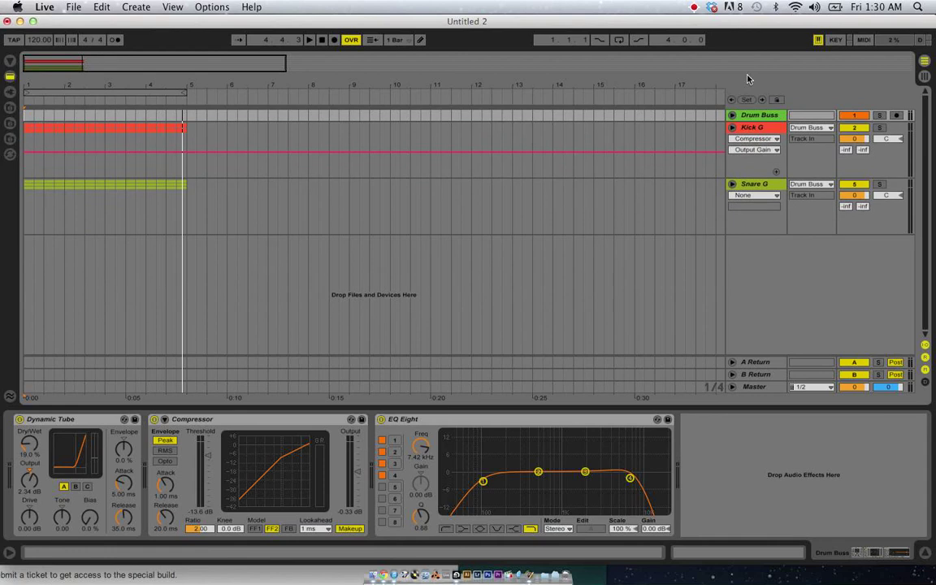
{"action": "left_click_drag", "start_coordinate": [750, 180], "coordinate": [752, 137]}
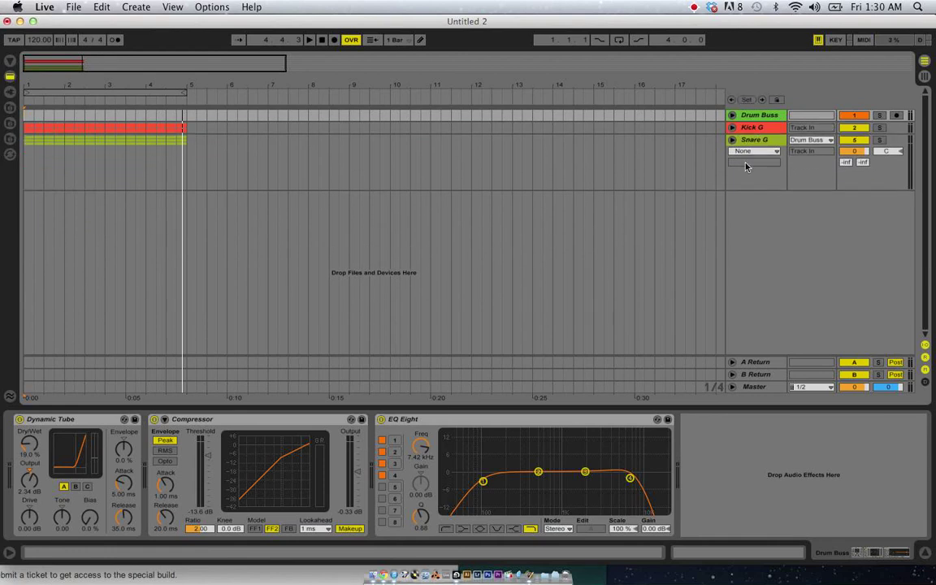
{"action": "left_click_drag", "start_coordinate": [745, 188], "coordinate": [748, 148]}
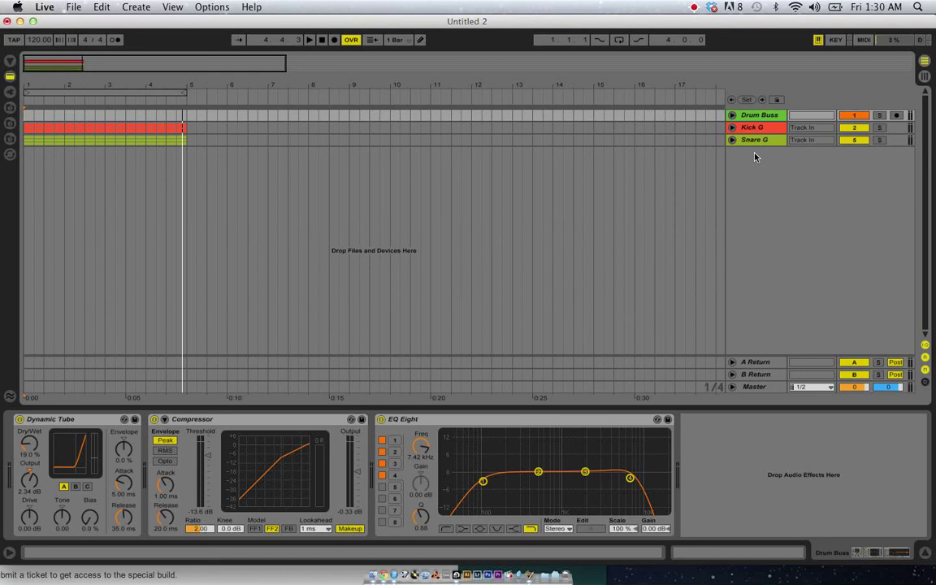
- Unfold Drum Buss, Kick G and Snare G to reveal their tracks
{"action": "left_click", "coordinate": [773, 118]}
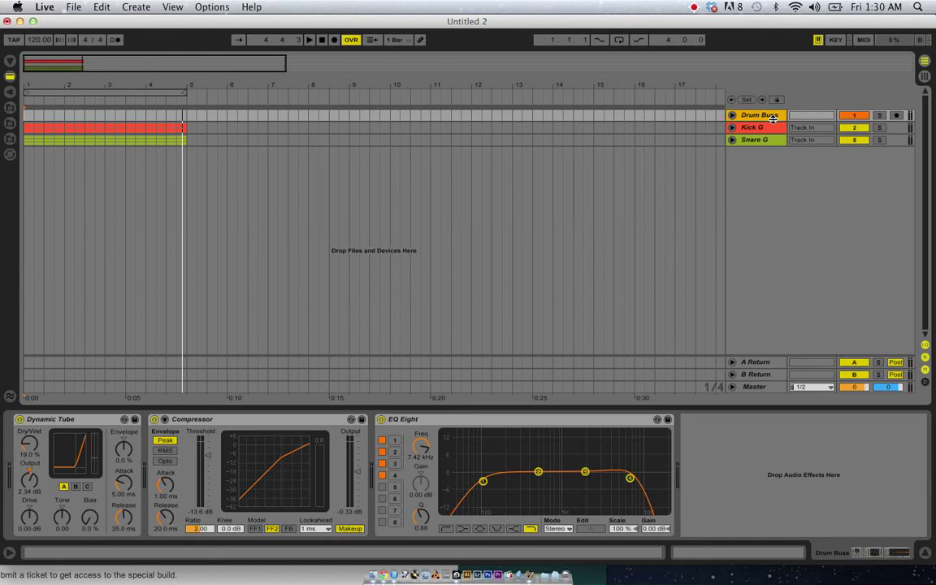
{"action": "left_click", "coordinate": [731, 114]}
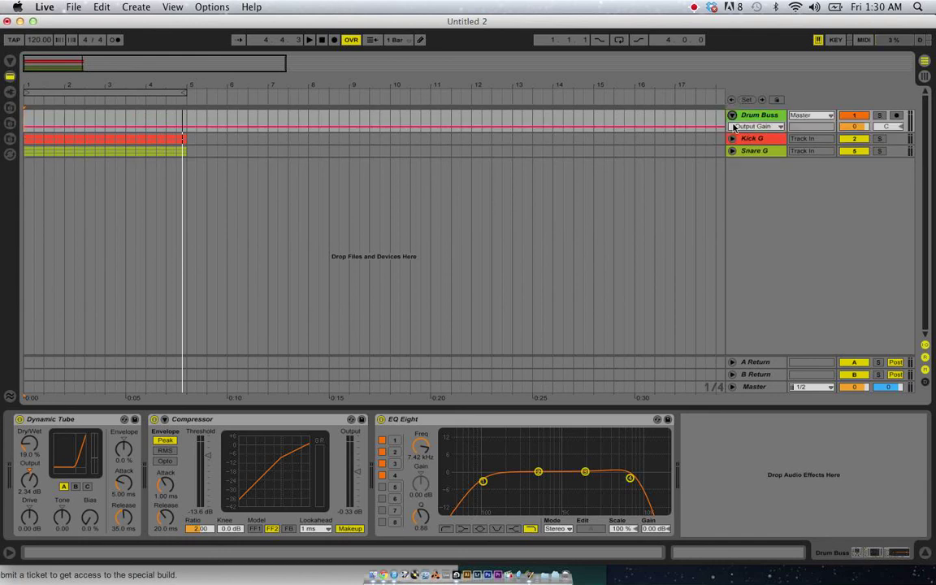
{"action": "left_click", "coordinate": [733, 139]}
{"action": "left_click", "coordinate": [733, 176]}
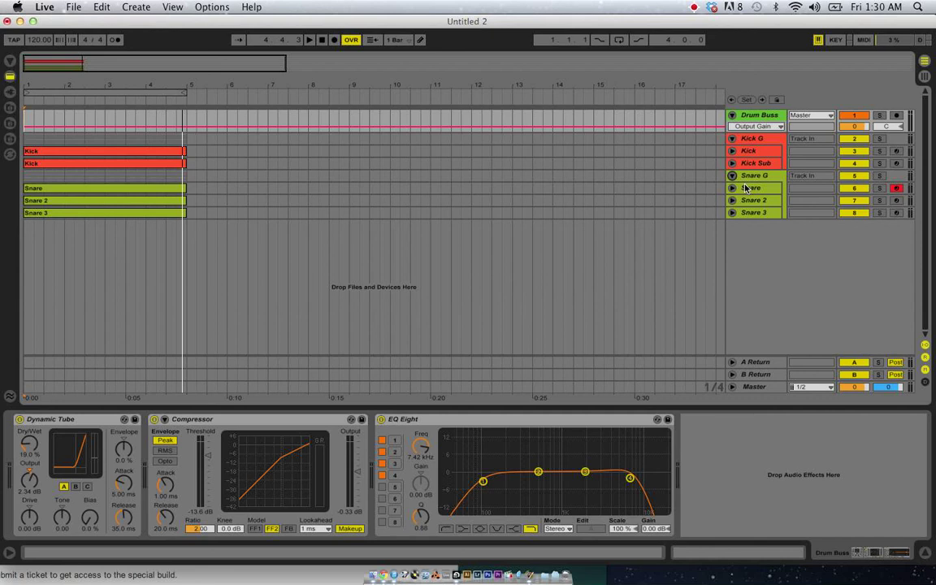
{"action": "left_click", "coordinate": [693, 7]}
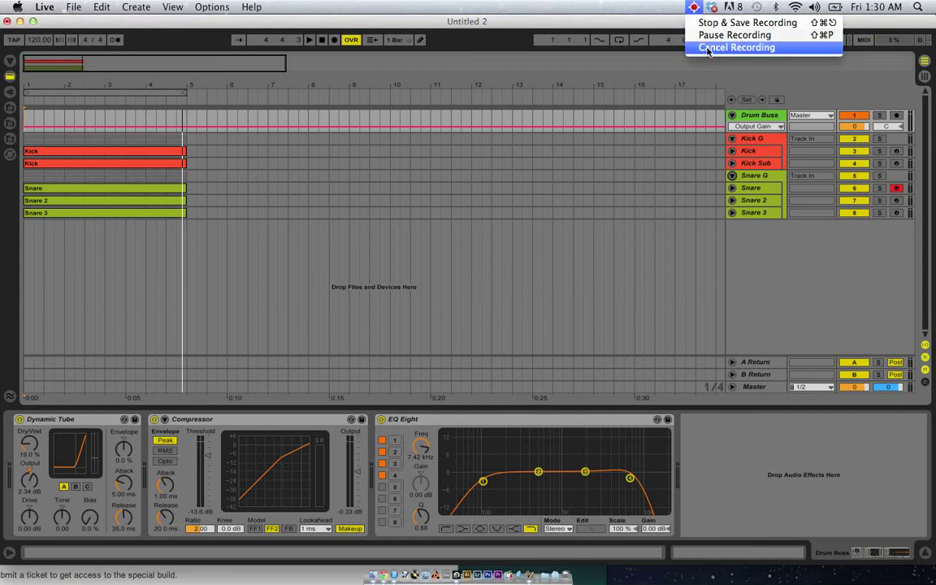